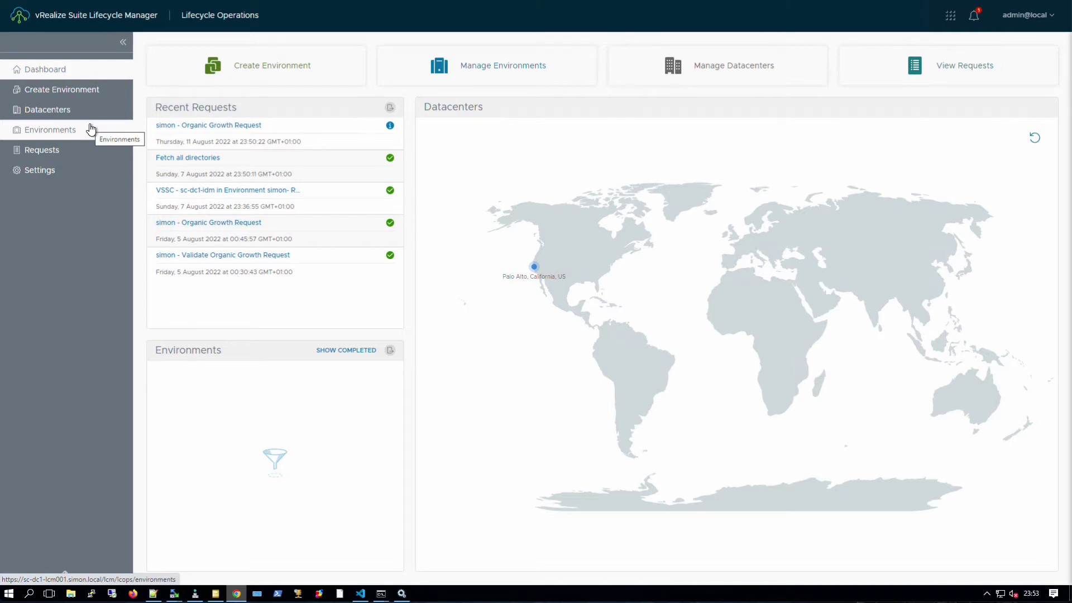
Step: Start adding a product to the environment beside globalenvironment and select vRealize Automation SaltStack Config
{"action": "left_click", "coordinate": [91, 129]}
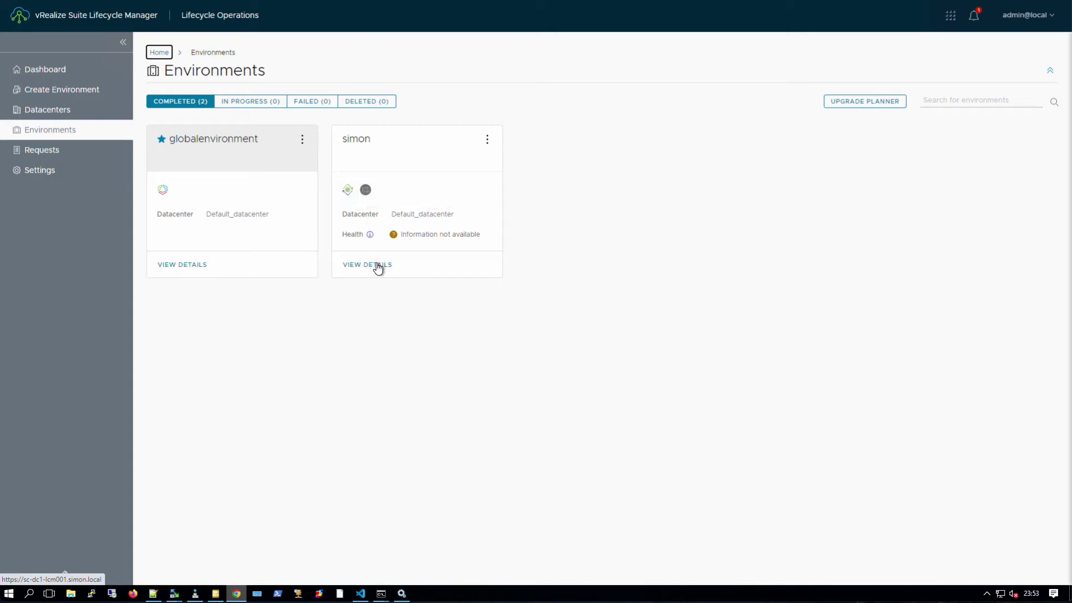
{"action": "left_click", "coordinate": [378, 268]}
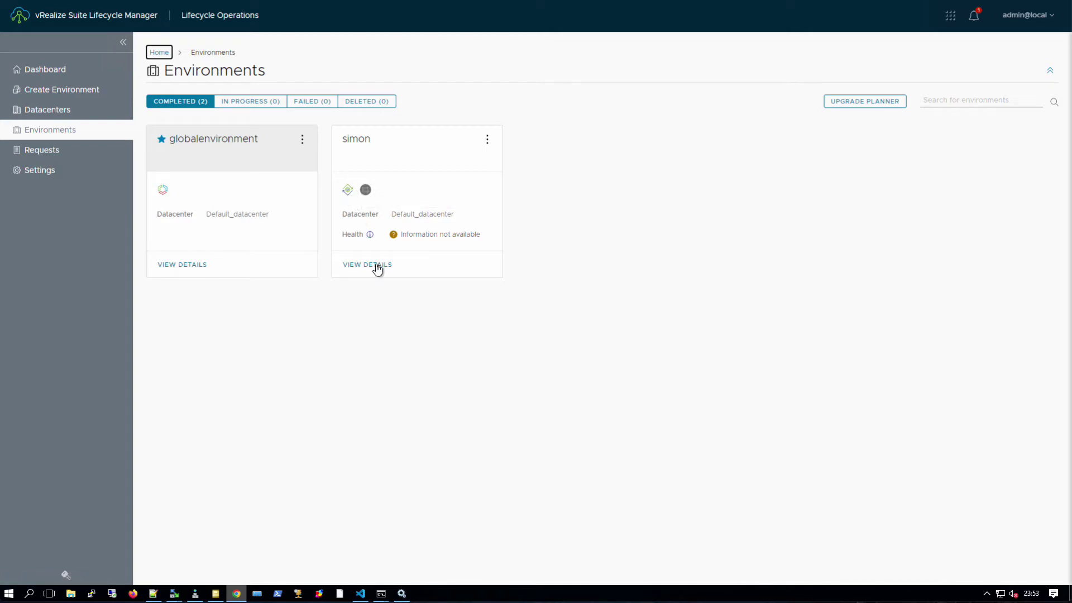
{"action": "left_click", "coordinate": [487, 139]}
{"action": "left_click", "coordinate": [435, 214]}
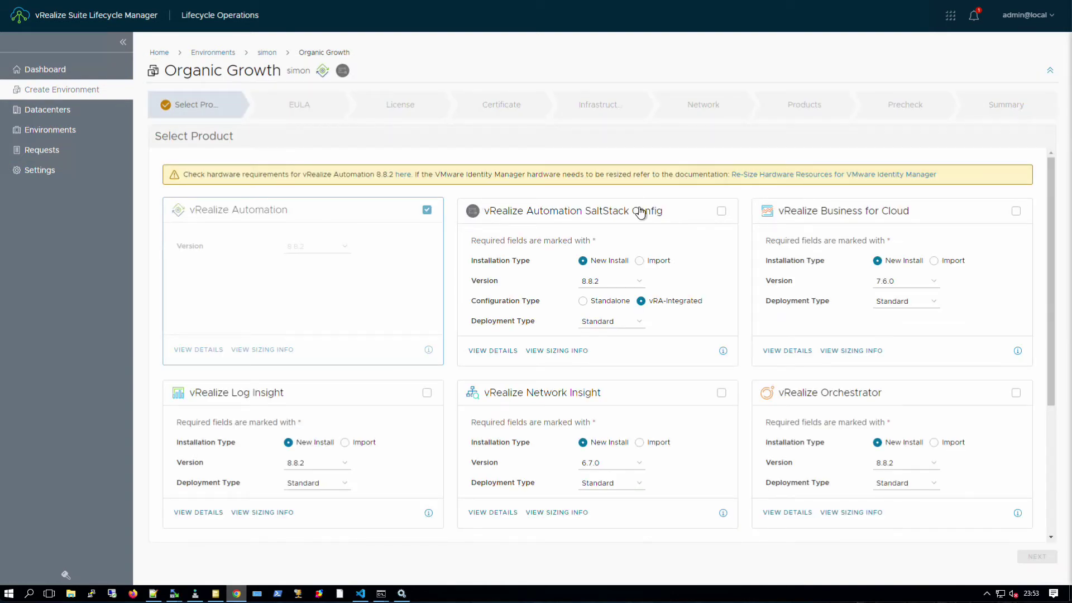
{"action": "left_click", "coordinate": [720, 212]}
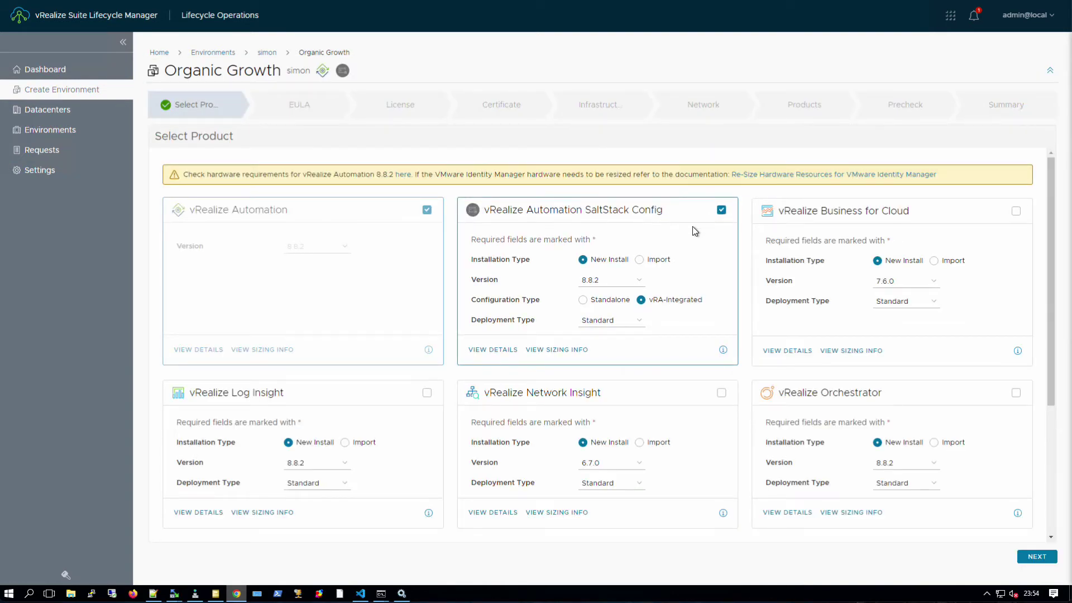
Step: Examine the version, configuration type and deployment type options for vRealize Automation SaltStack Config
{"action": "left_click", "coordinate": [619, 281]}
{"action": "left_click", "coordinate": [658, 281]}
{"action": "left_click_drag", "start_coordinate": [652, 302], "coordinate": [703, 304]}
{"action": "left_click", "coordinate": [706, 300]}
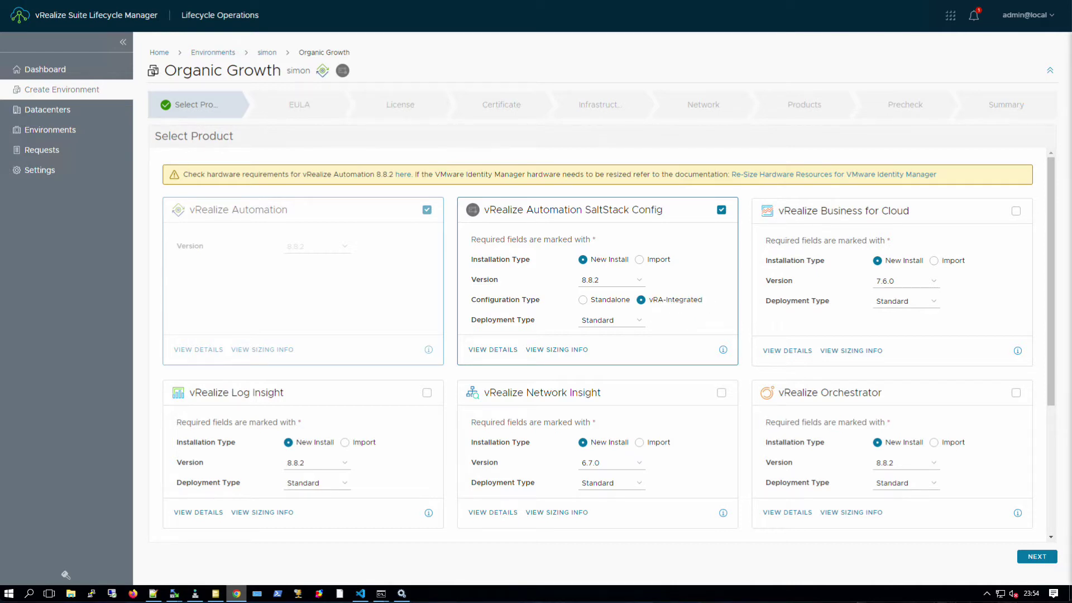
{"action": "left_click", "coordinate": [640, 322]}
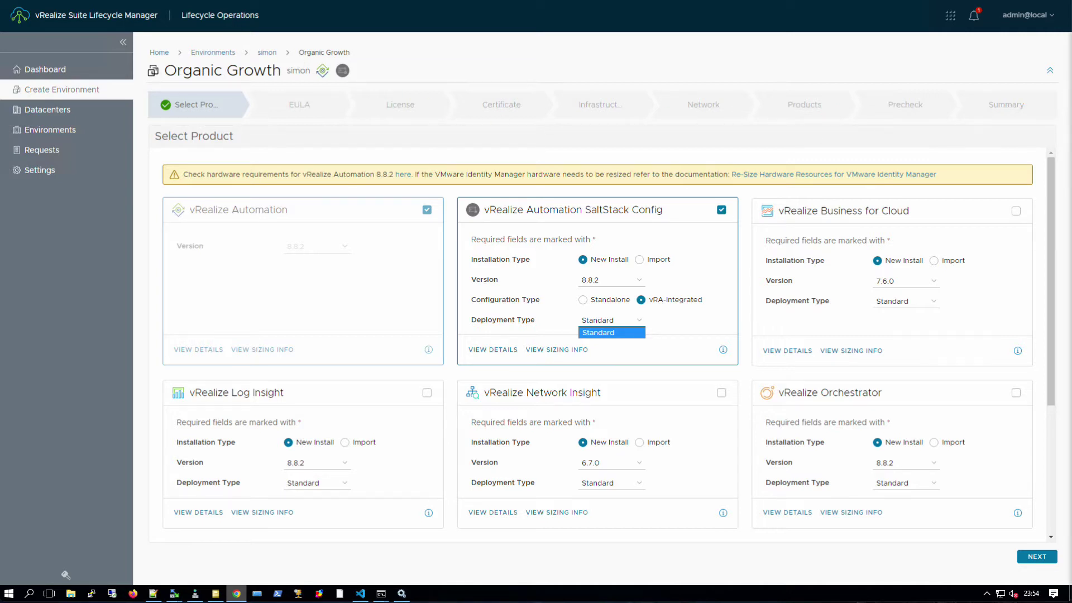
Step: Switch to Cloud Assembly, open the vssc_sc-dc1-idm integration and read the help for its running environment
{"action": "left_click", "coordinate": [184, 2]}
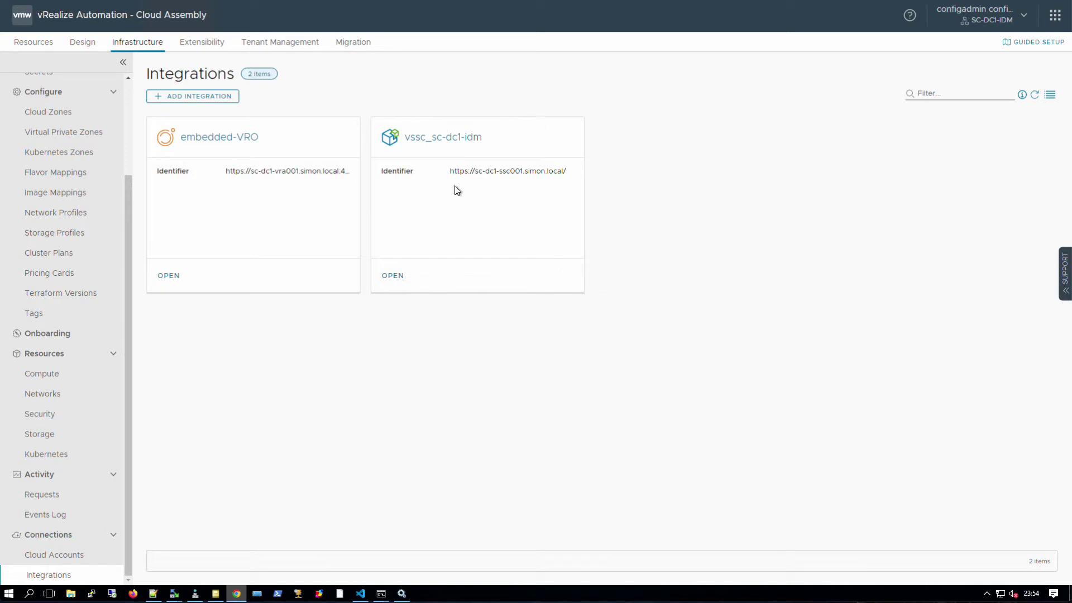
{"action": "left_click", "coordinate": [447, 150]}
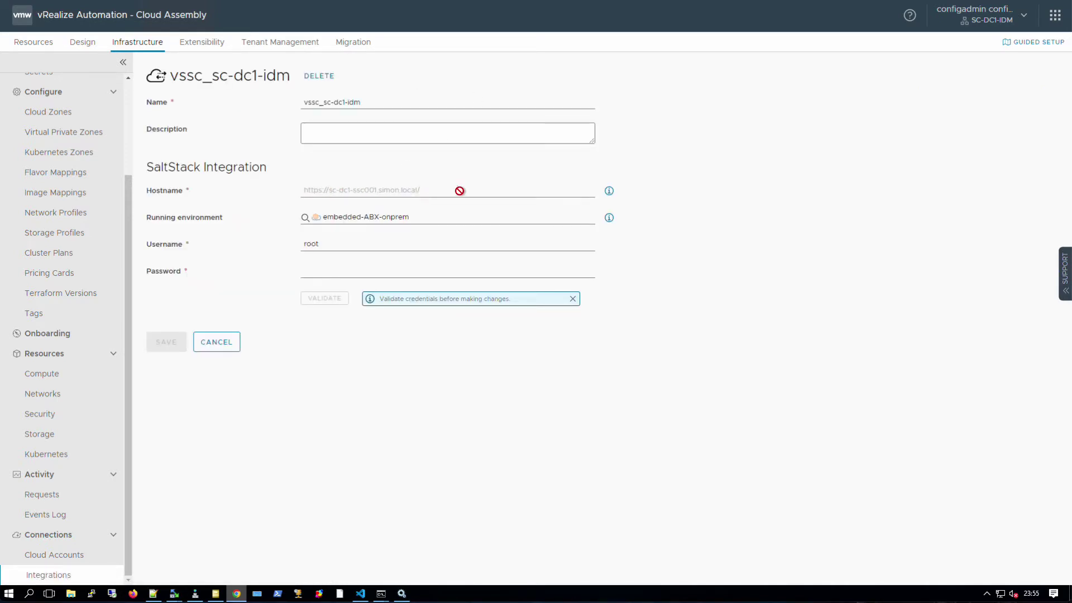
{"action": "left_click_drag", "start_coordinate": [445, 218], "coordinate": [327, 215]}
{"action": "left_click", "coordinate": [448, 215]}
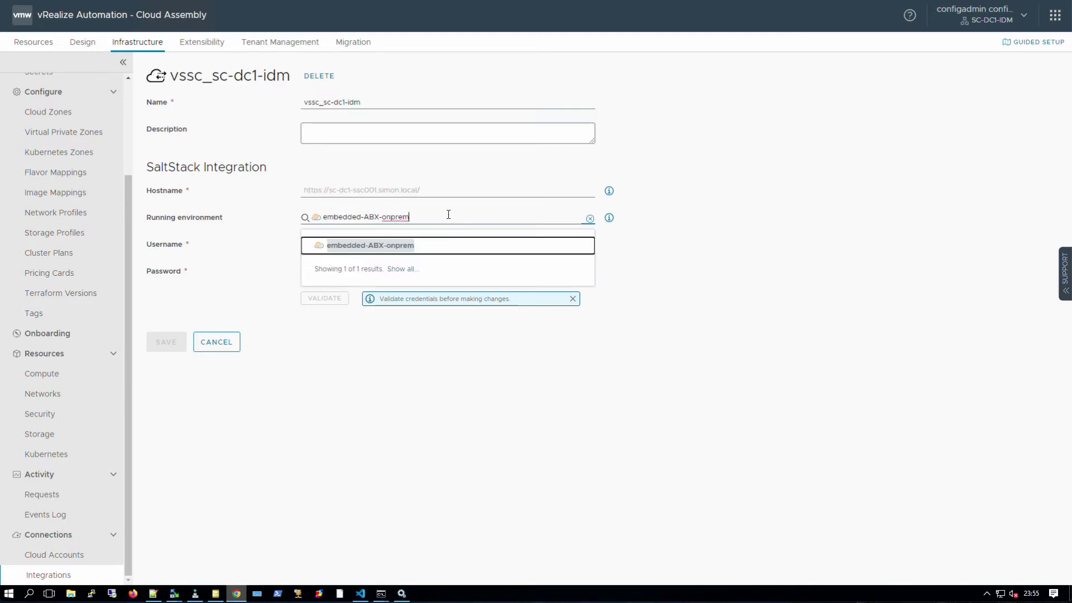
{"action": "left_click", "coordinate": [609, 217]}
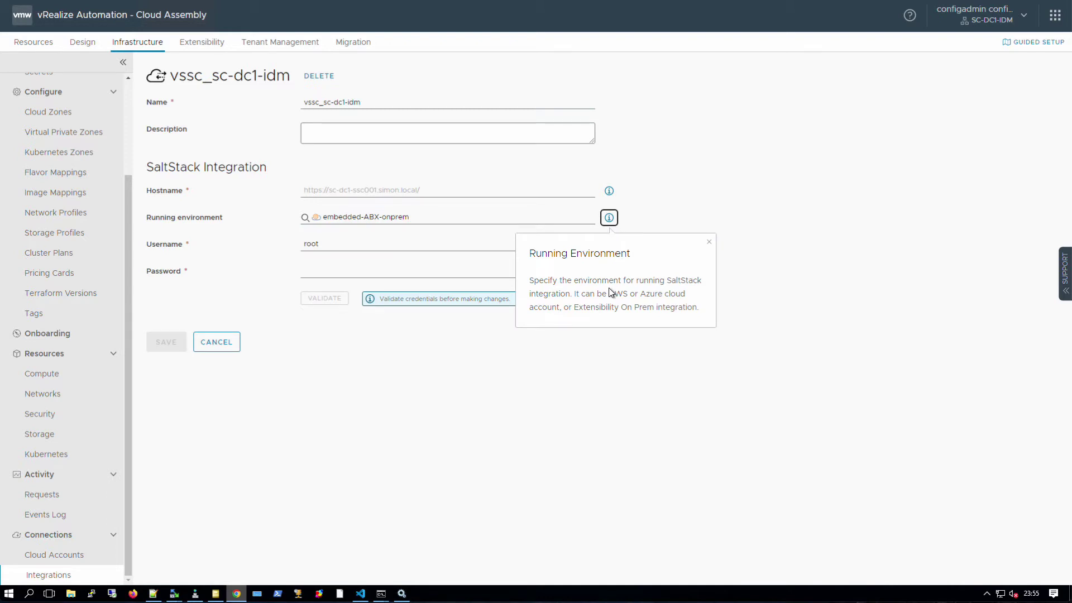
{"action": "left_click_drag", "start_coordinate": [574, 294], "coordinate": [686, 308]}
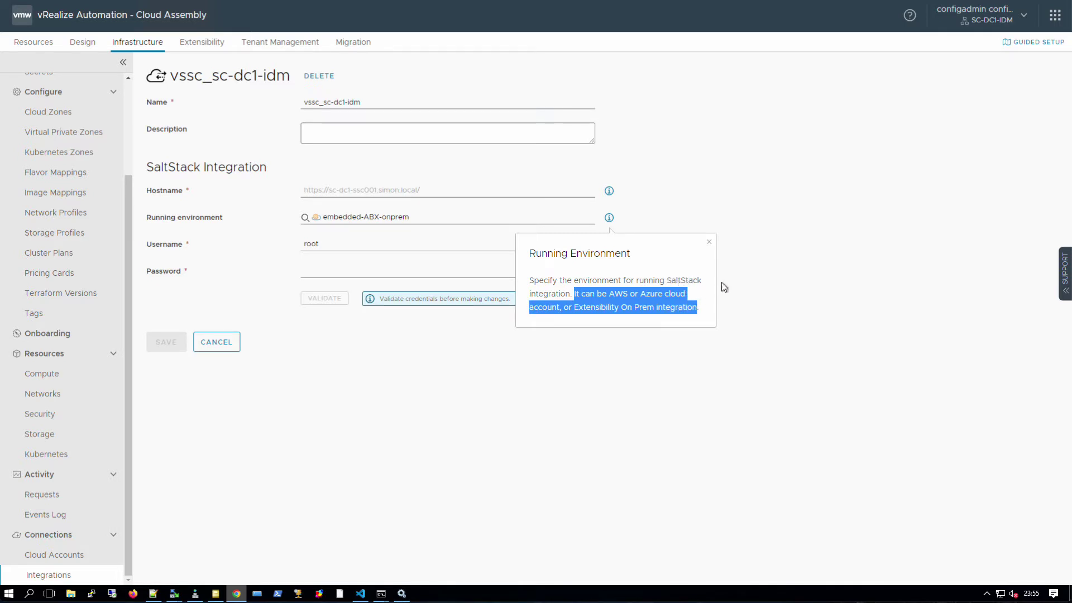
{"action": "left_click", "coordinate": [740, 274]}
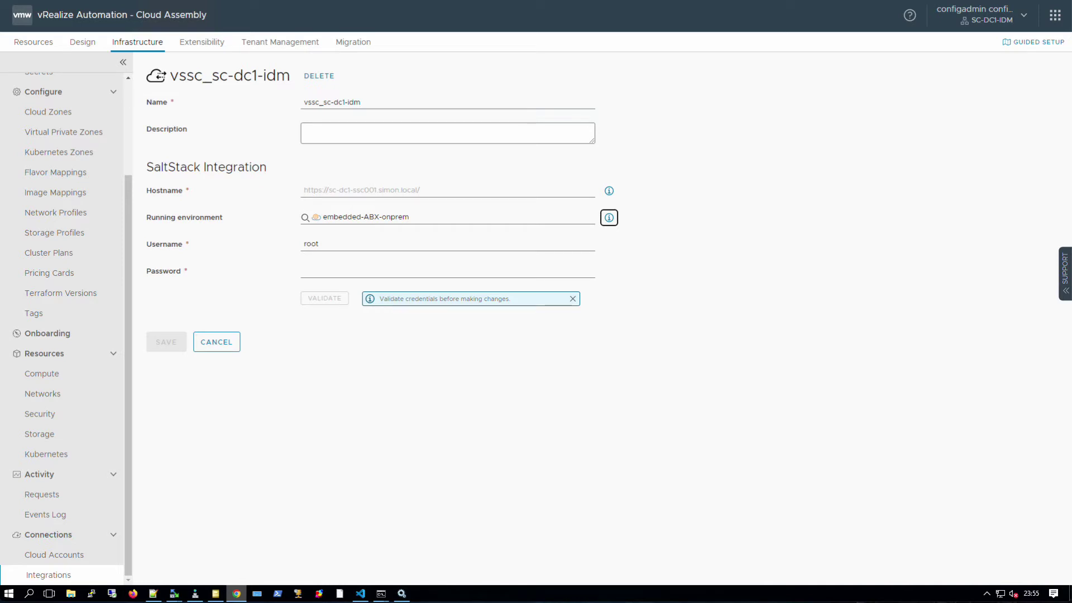
Step: Review the SaltStackConfiguration property group's name, description and masterAddress value
{"action": "left_click", "coordinate": [279, 1]}
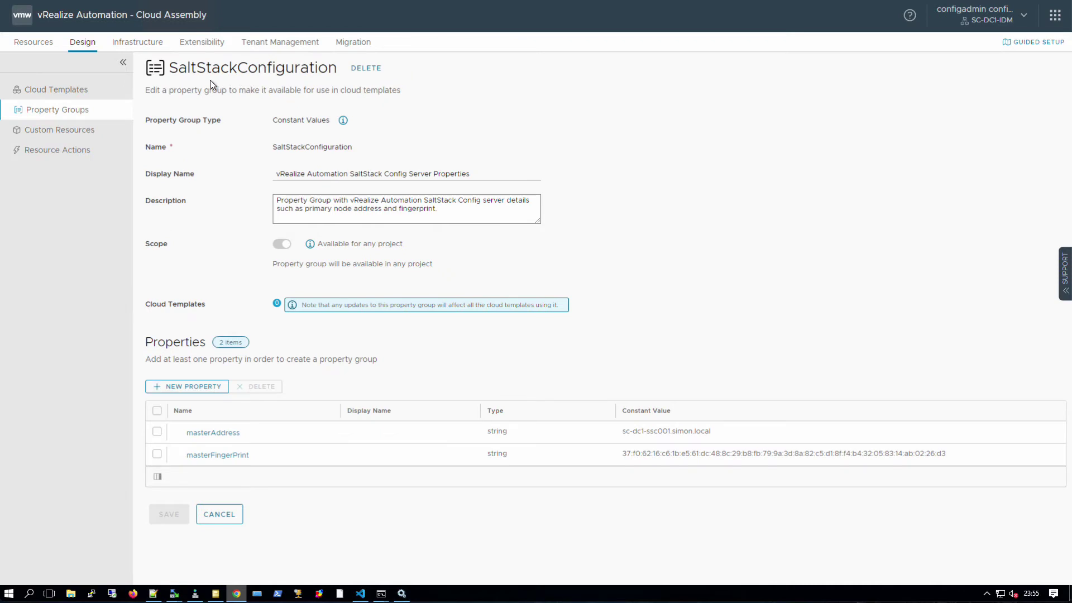
{"action": "left_click_drag", "start_coordinate": [171, 71], "coordinate": [339, 73]}
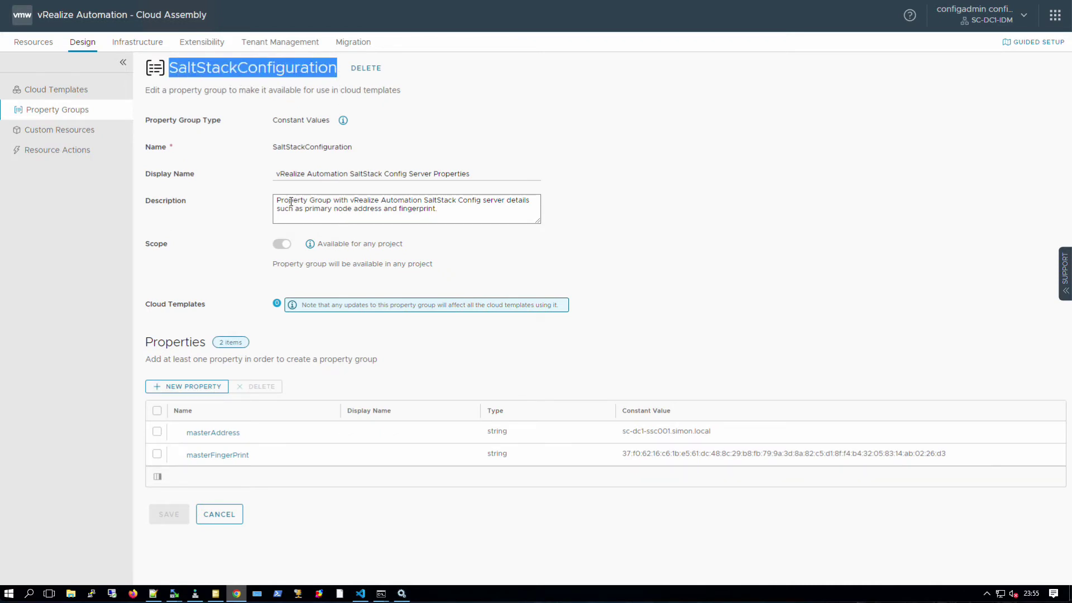
{"action": "left_click_drag", "start_coordinate": [275, 200], "coordinate": [486, 212]}
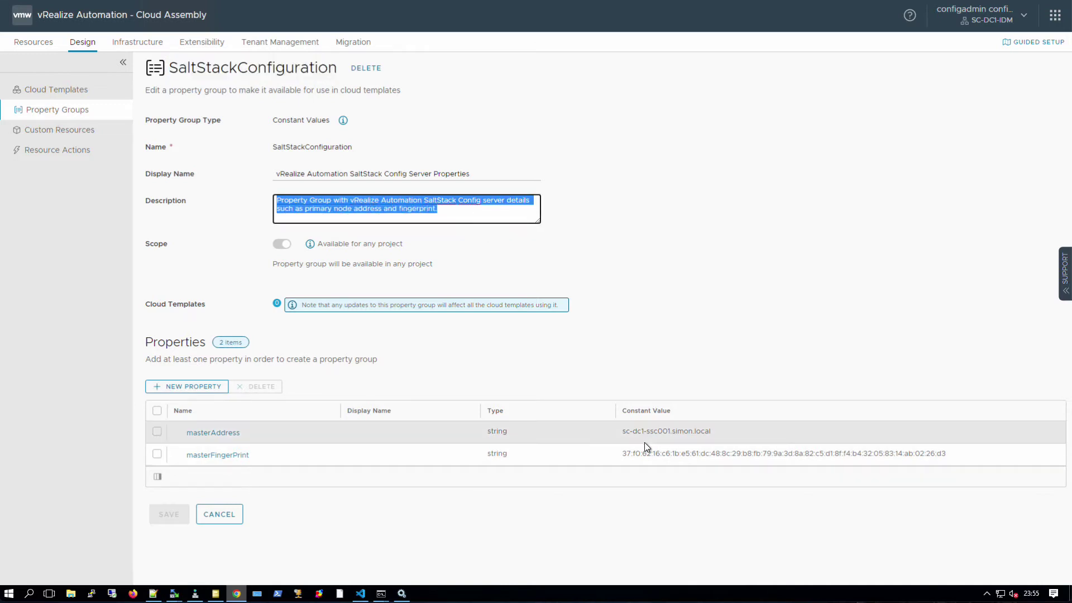
{"action": "left_click_drag", "start_coordinate": [714, 435], "coordinate": [621, 430]}
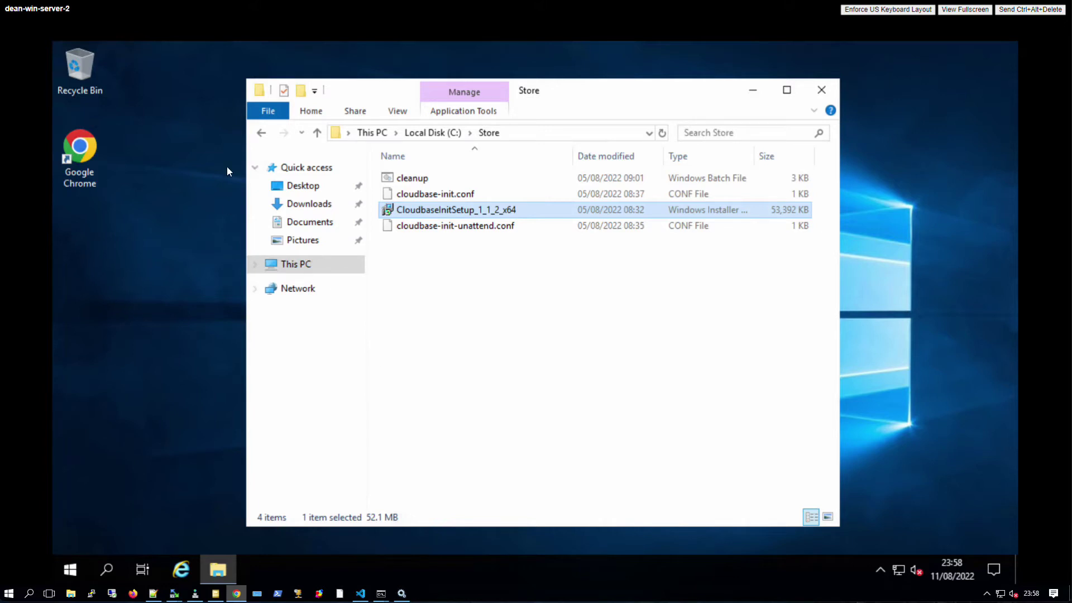
Step: On the Windows server console, check the C:\Store path and select the CloudbaseInitSetup_1_1_2_x64 installer
{"action": "left_click", "coordinate": [79, 176]}
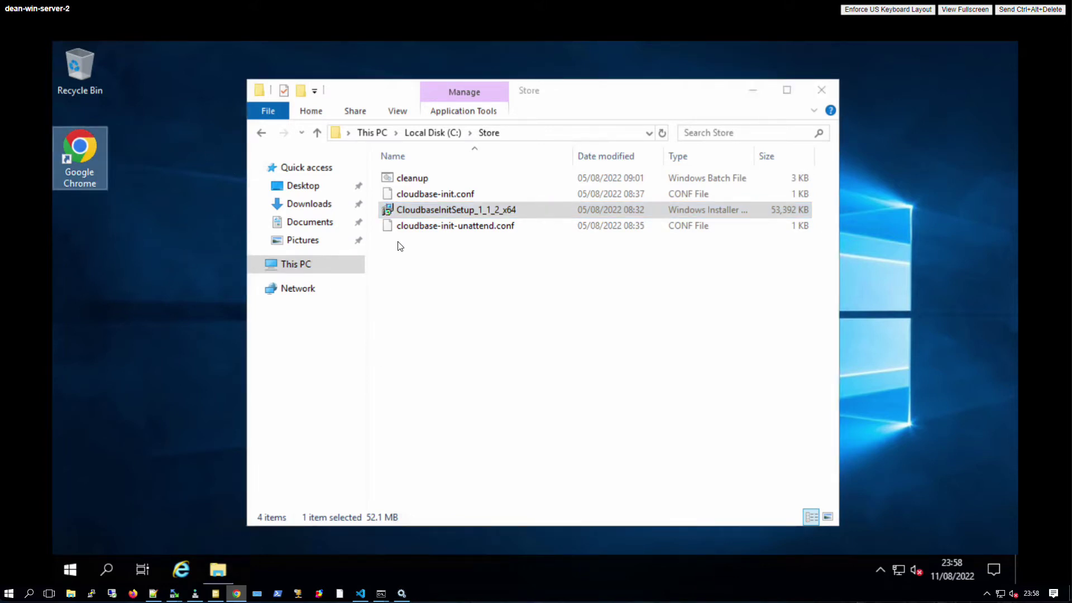
{"action": "left_click", "coordinate": [519, 137]}
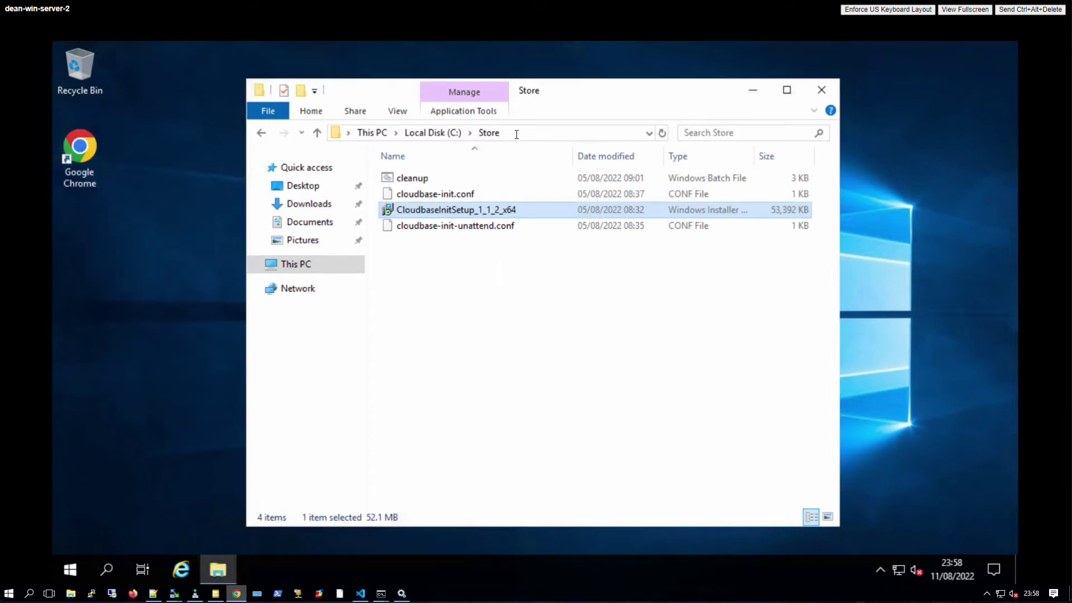
{"action": "left_click", "coordinate": [515, 134]}
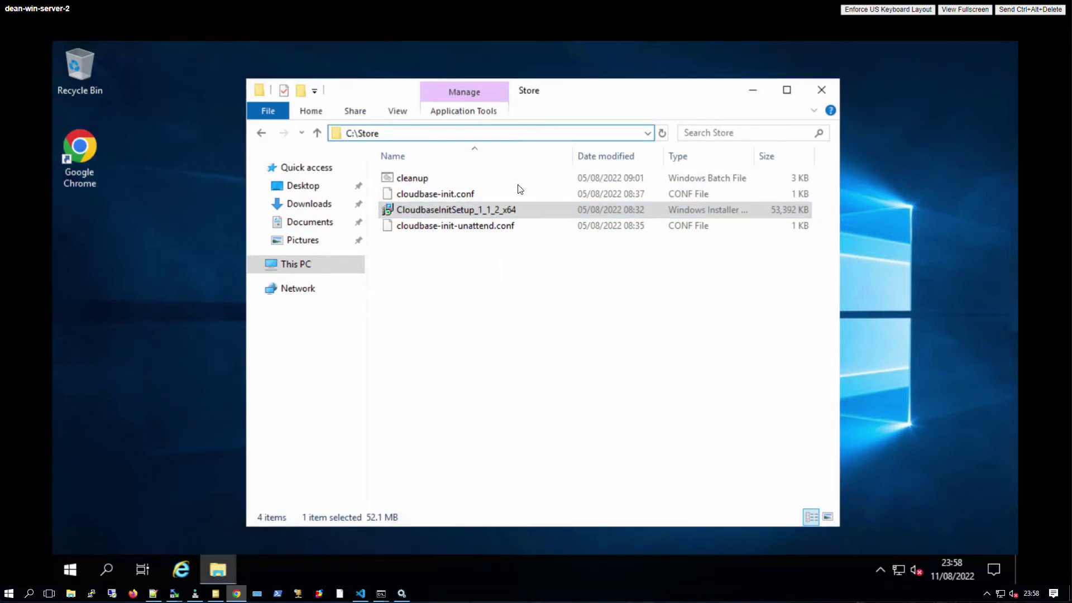
{"action": "left_click", "coordinate": [522, 249]}
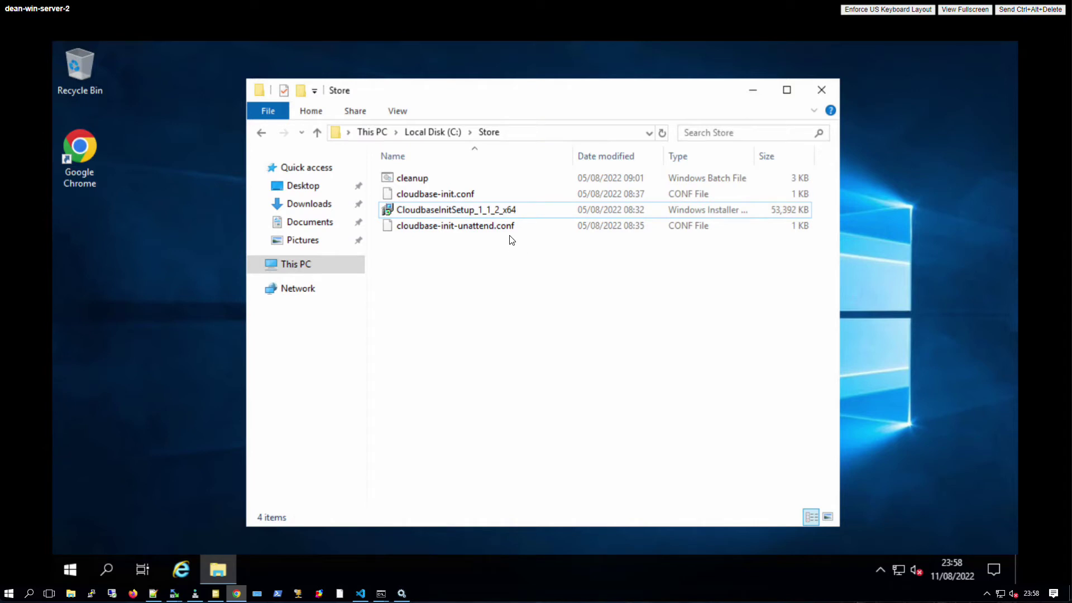
{"action": "left_click", "coordinate": [509, 215]}
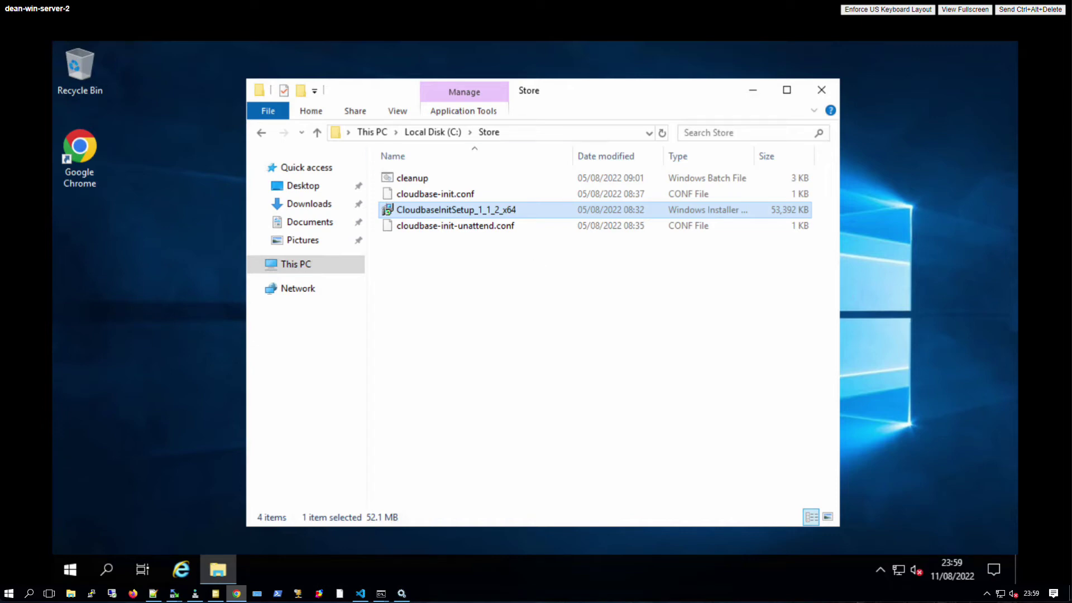
Step: Read the Cloudbase-Init guide's instructions for the metadata_services and first_logon_behaviour settings
{"action": "key", "text": "alt+Tab"}
{"action": "scroll", "coordinate": [482, 124], "scroll_direction": "up", "scroll_amount": 3}
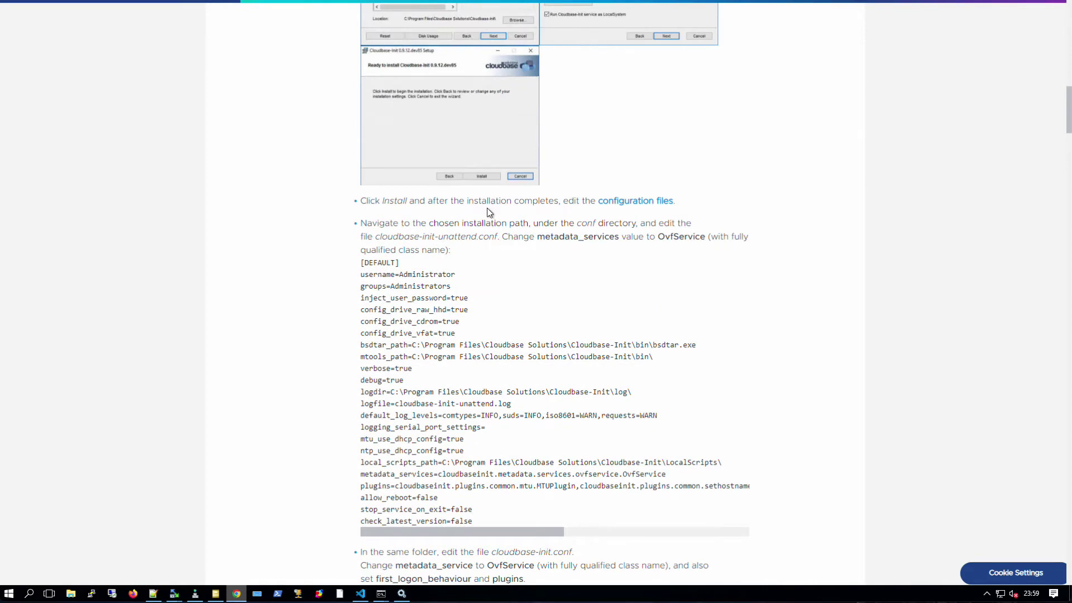
{"action": "scroll", "coordinate": [495, 258], "scroll_direction": "down", "scroll_amount": 1}
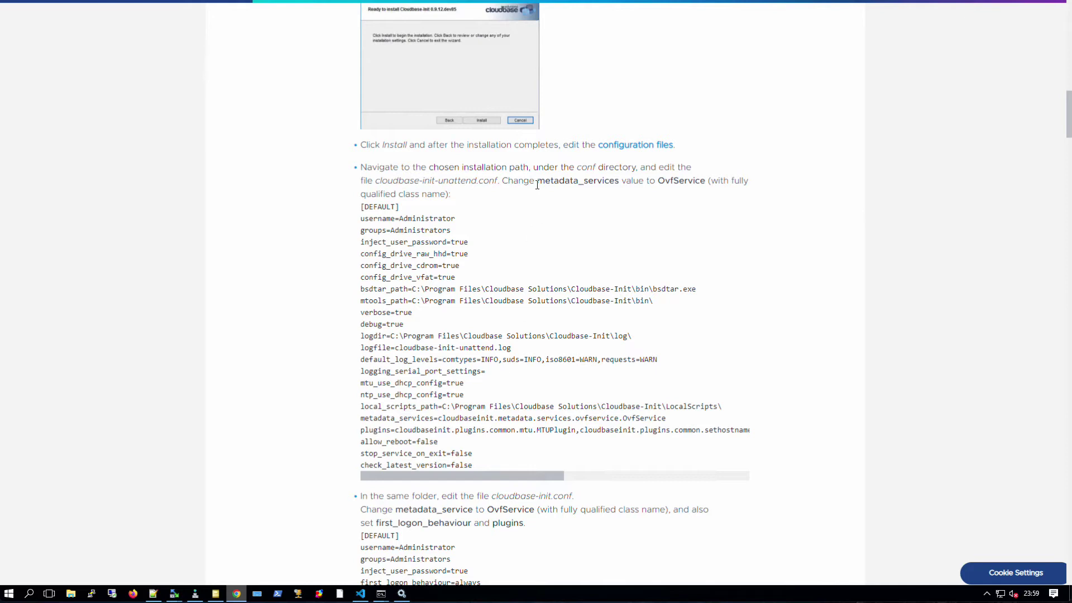
{"action": "left_click_drag", "start_coordinate": [537, 181], "coordinate": [620, 182]}
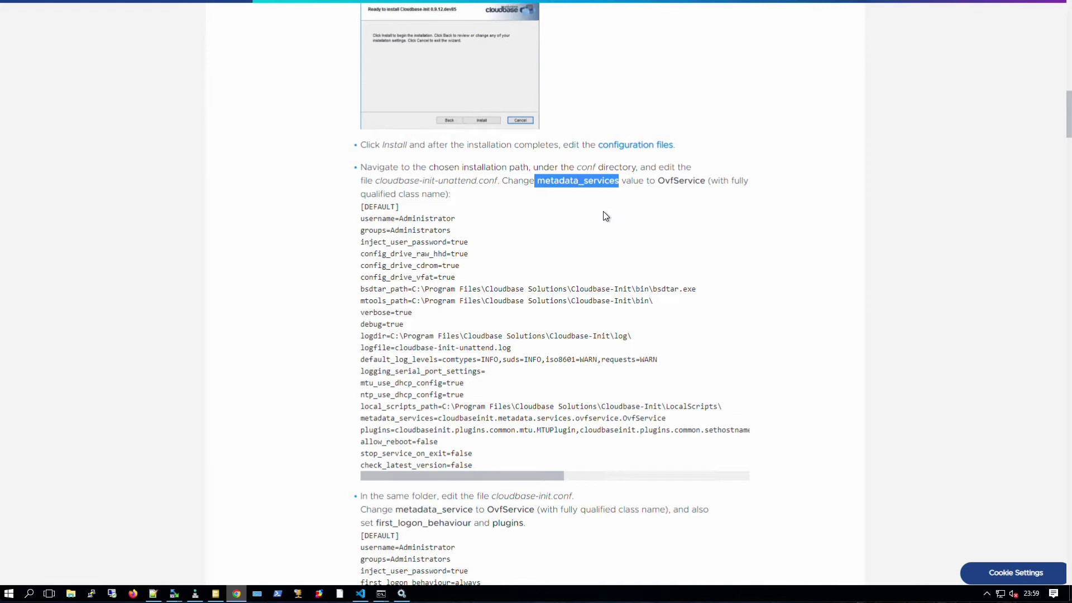
{"action": "scroll", "coordinate": [602, 214], "scroll_direction": "down", "scroll_amount": 5}
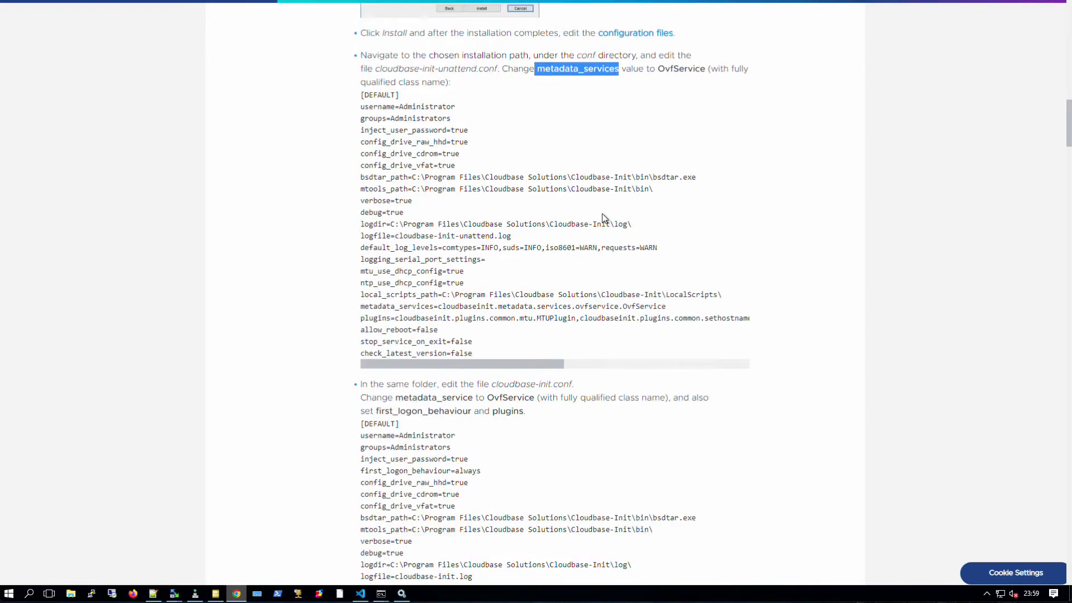
{"action": "left_click_drag", "start_coordinate": [490, 304], "coordinate": [358, 307]}
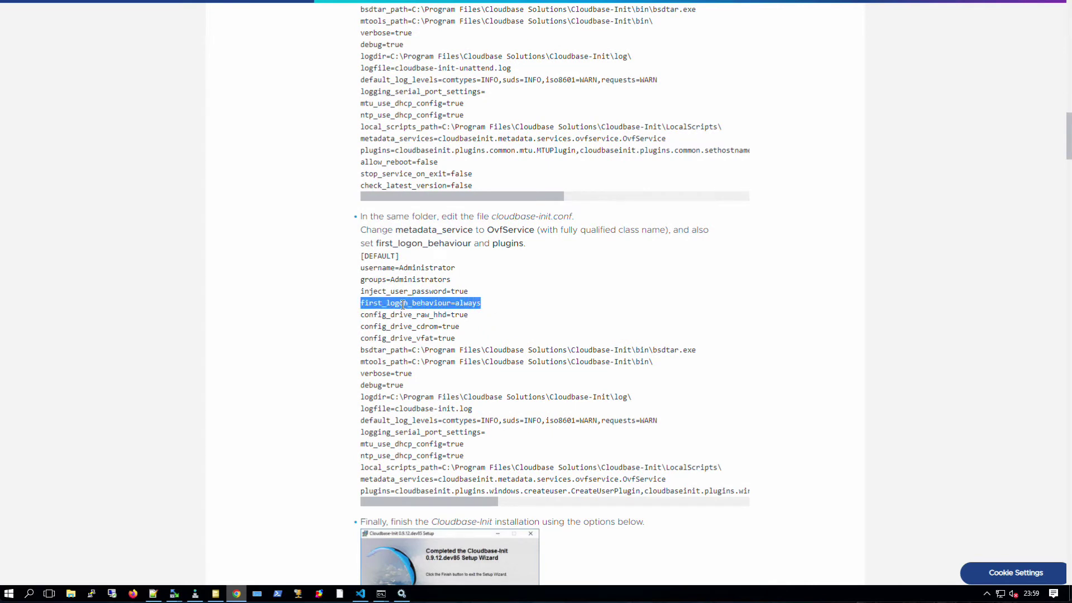
{"action": "left_click", "coordinate": [455, 304]}
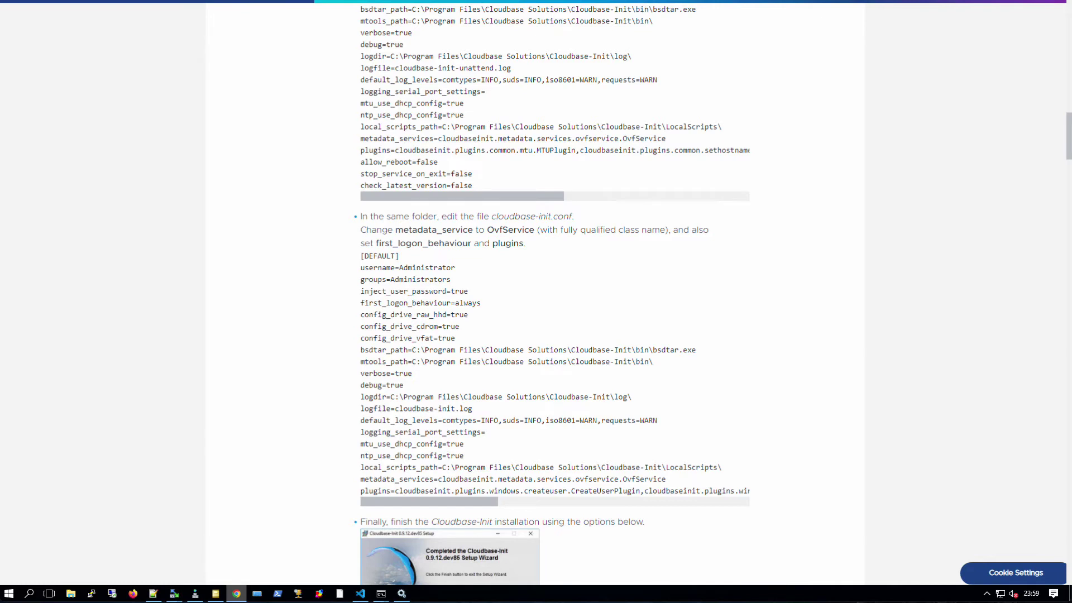
Step: Return to the Windows server console and open cloudbase-init.conf from the Store folder in Notepad
{"action": "left_click", "coordinate": [626, 0]}
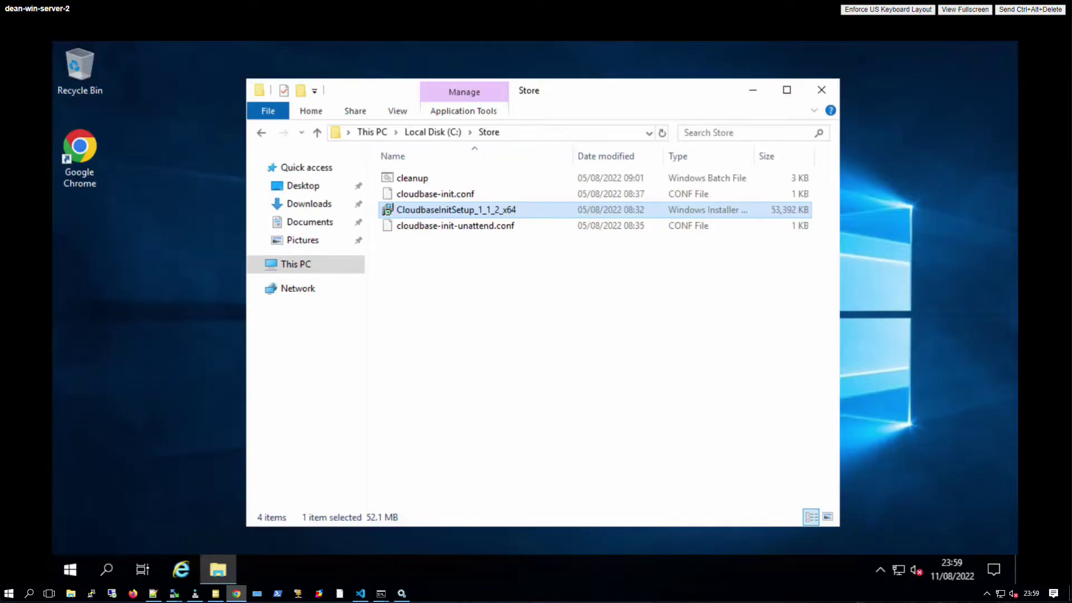
{"action": "left_click", "coordinate": [508, 278]}
{"action": "left_click", "coordinate": [475, 195]}
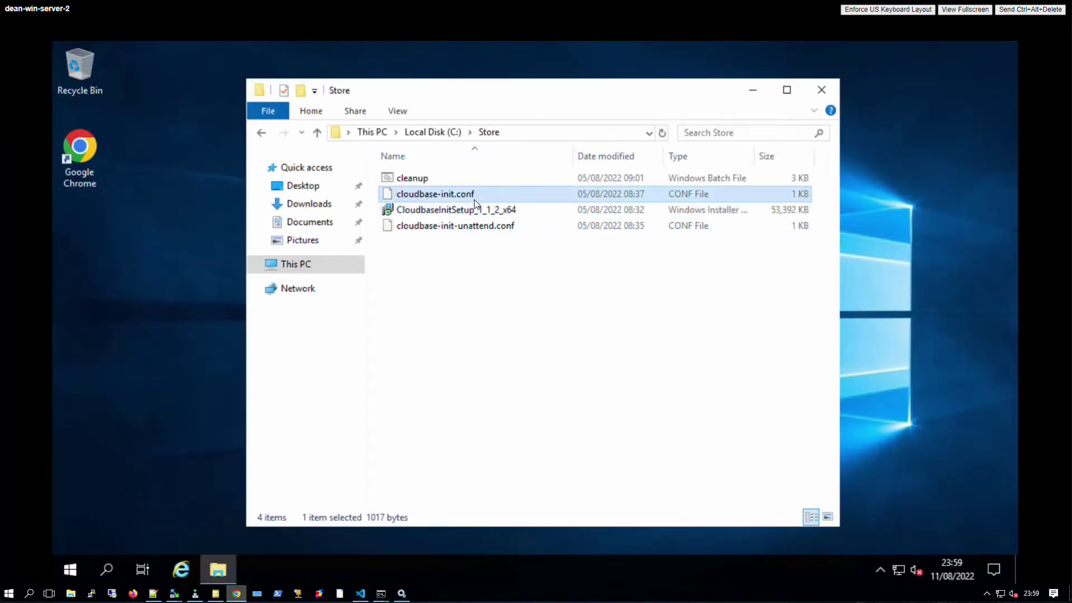
{"action": "right_click", "coordinate": [475, 199]}
{"action": "left_click", "coordinate": [519, 212]}
{"action": "left_click", "coordinate": [502, 258]}
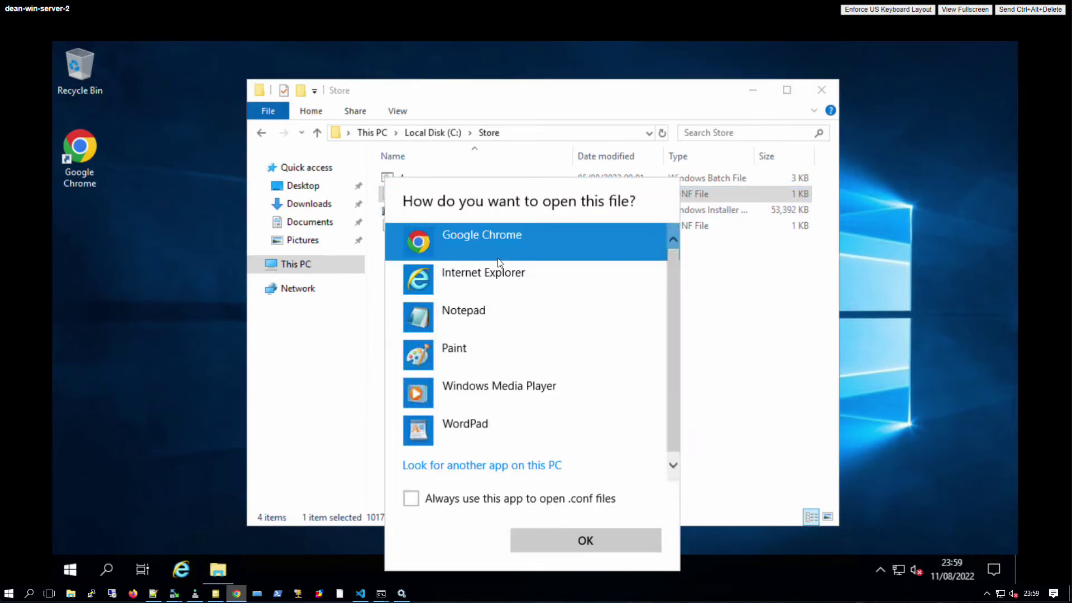
{"action": "left_click", "coordinate": [490, 314]}
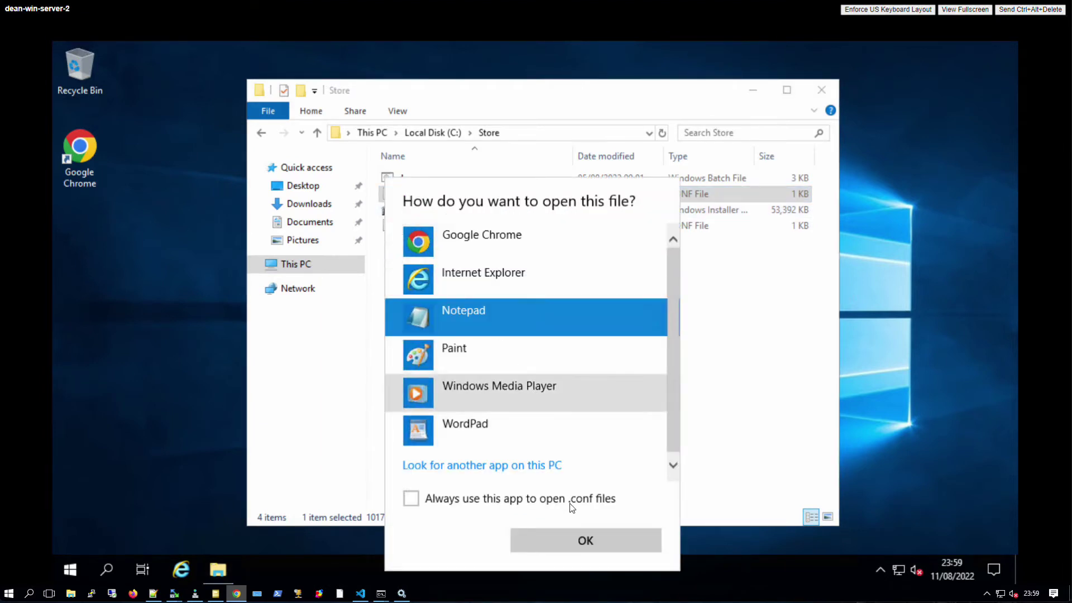
{"action": "left_click", "coordinate": [573, 536]}
Step: Check the first_logon_behaviour line in cloudbase-init.conf and close the file
{"action": "left_click_drag", "start_coordinate": [287, 219], "coordinate": [137, 210]}
{"action": "left_click", "coordinate": [144, 219]}
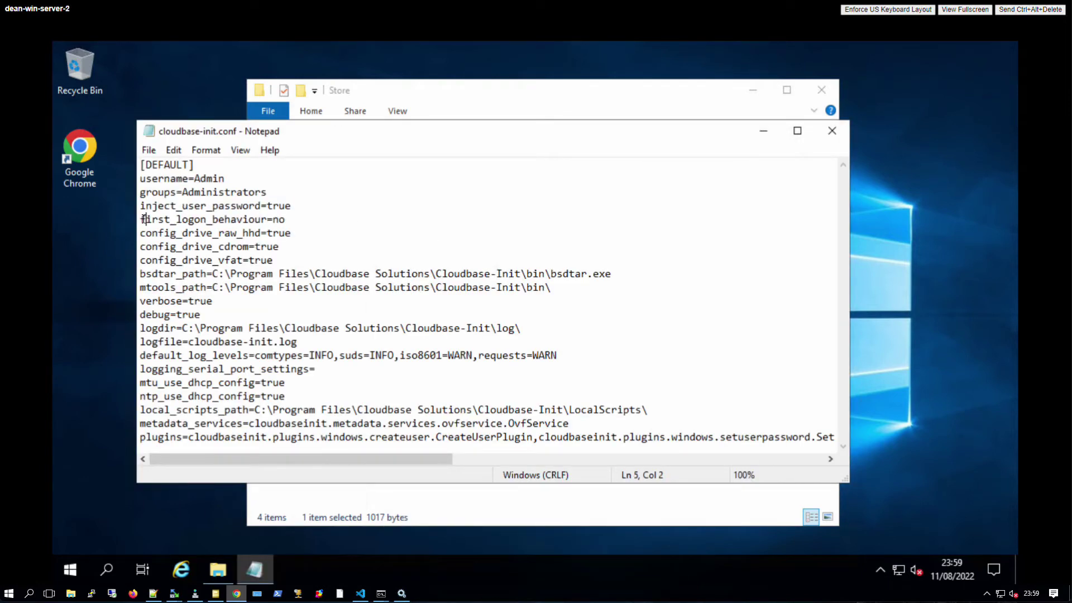
{"action": "left_click_drag", "start_coordinate": [287, 220], "coordinate": [139, 219]}
{"action": "left_click", "coordinate": [829, 130]}
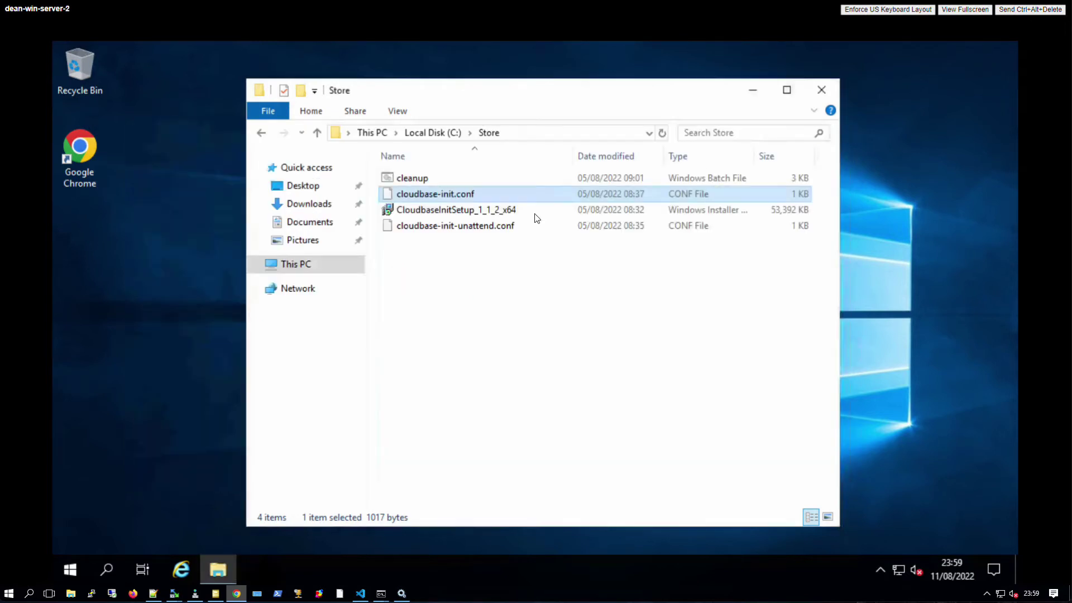
Step: Launch the CloudbaseInitSetup_1_1_2_x64 installer, accept the license agreement, and keep the default features and install location
{"action": "double_click", "coordinate": [467, 211]}
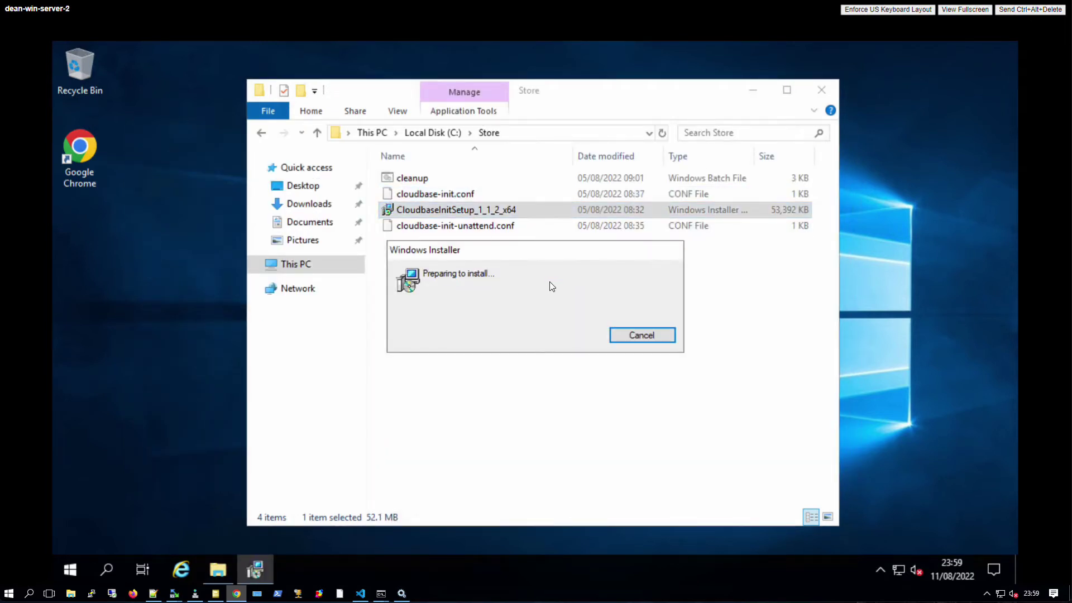
{"action": "left_click", "coordinate": [612, 422]}
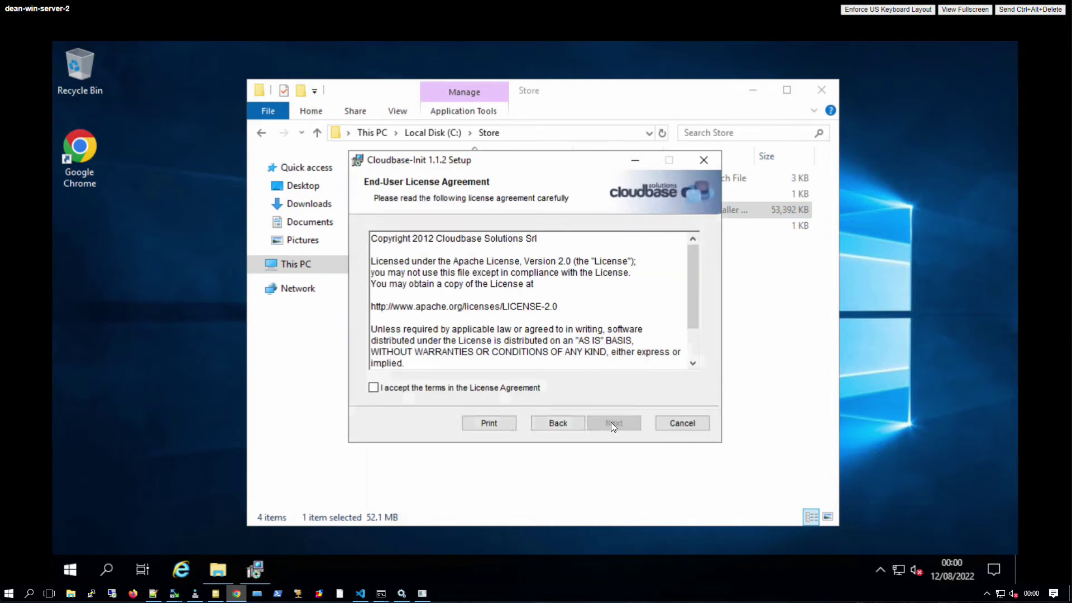
{"action": "left_click", "coordinate": [531, 391]}
{"action": "left_click", "coordinate": [621, 426]}
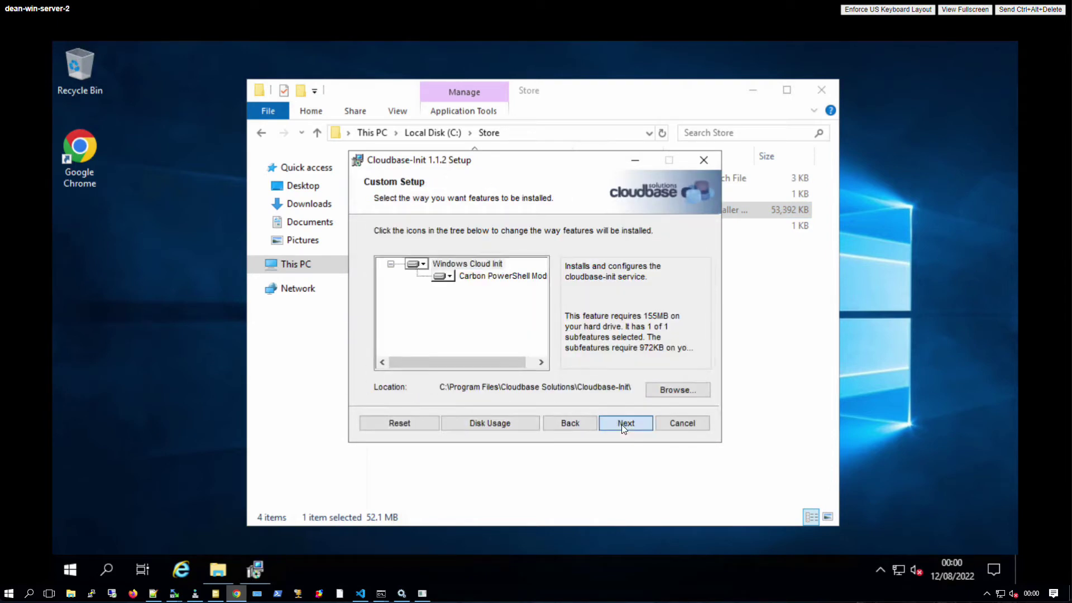
{"action": "left_click", "coordinate": [618, 424]}
Step: Set the Cloudbase-Init service to run as LocalSystem, keep the Admin username, and start the installation
{"action": "left_click", "coordinate": [403, 377]}
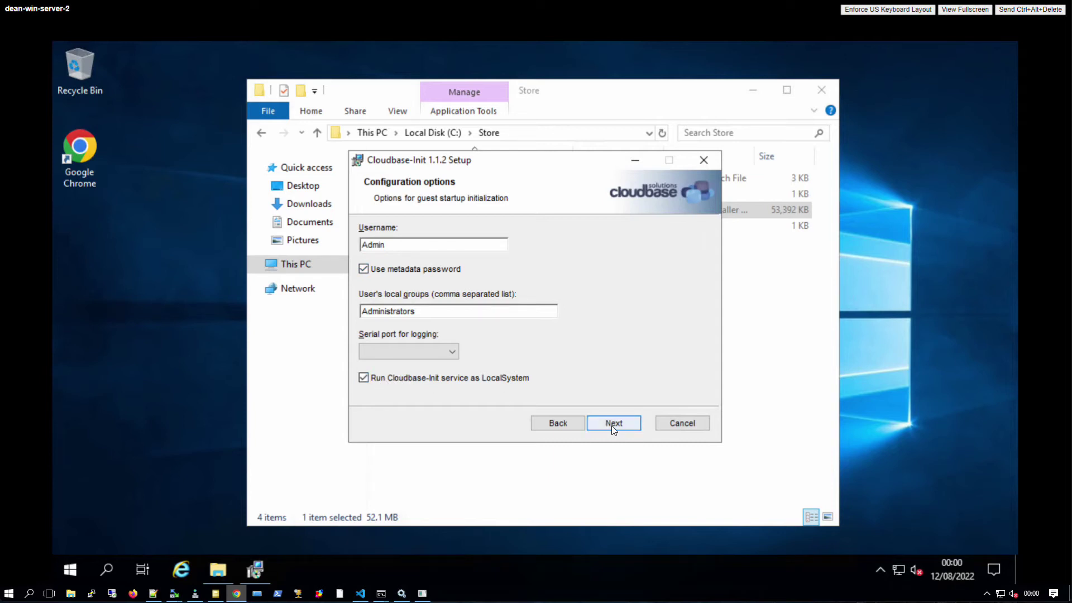
{"action": "double_click", "coordinate": [364, 244]}
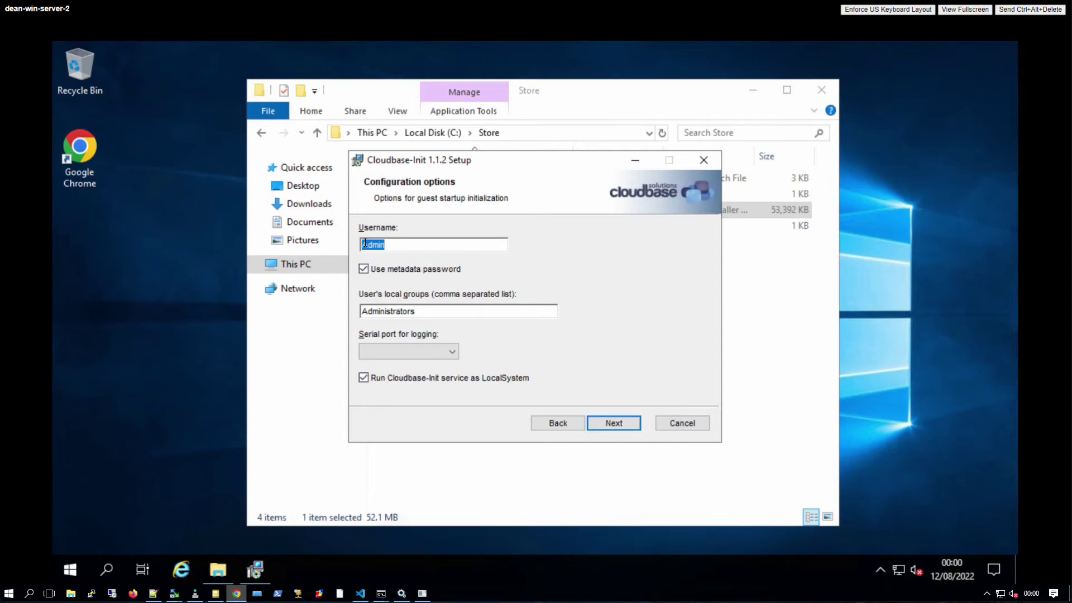
{"action": "left_click", "coordinate": [625, 425]}
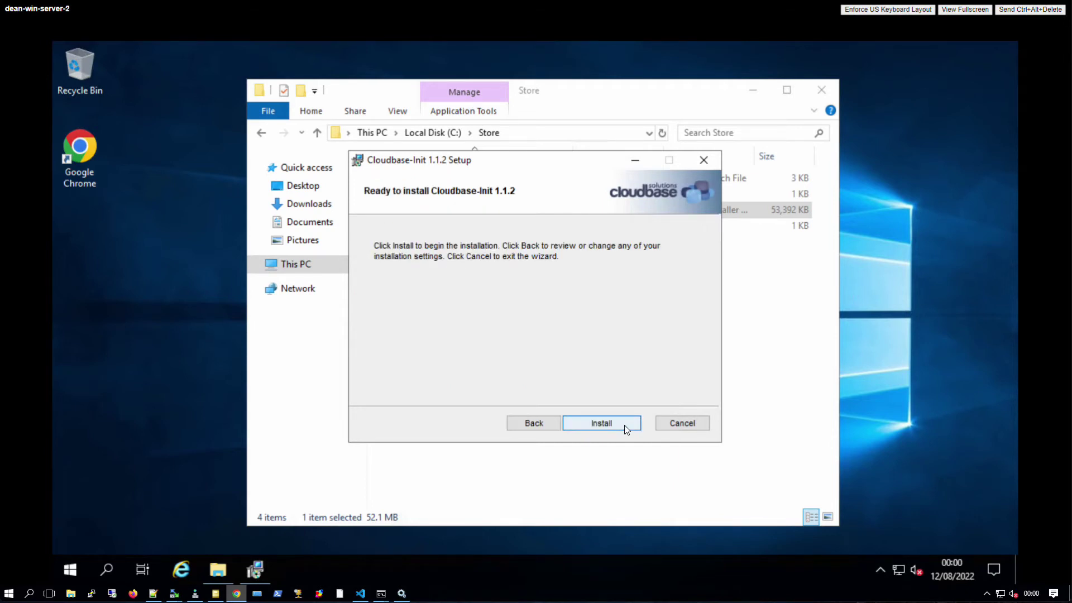
{"action": "left_click", "coordinate": [625, 425]}
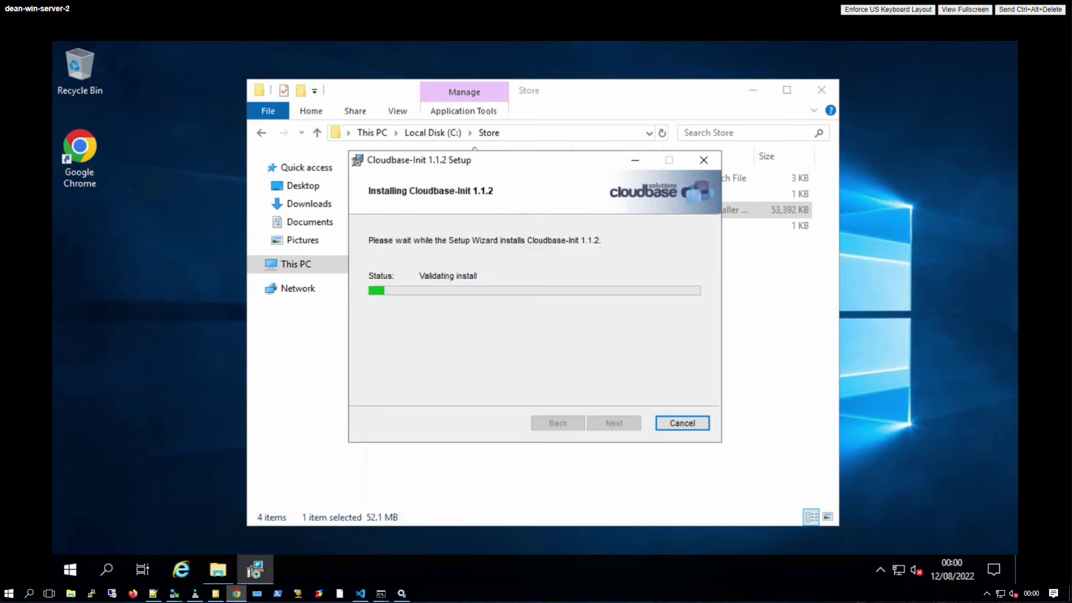
Step: Move the setup window aside and locate cloudbase-init.conf and cloudbase-init-unattend.conf in the Store folder
{"action": "left_click_drag", "start_coordinate": [544, 164], "coordinate": [620, 191]}
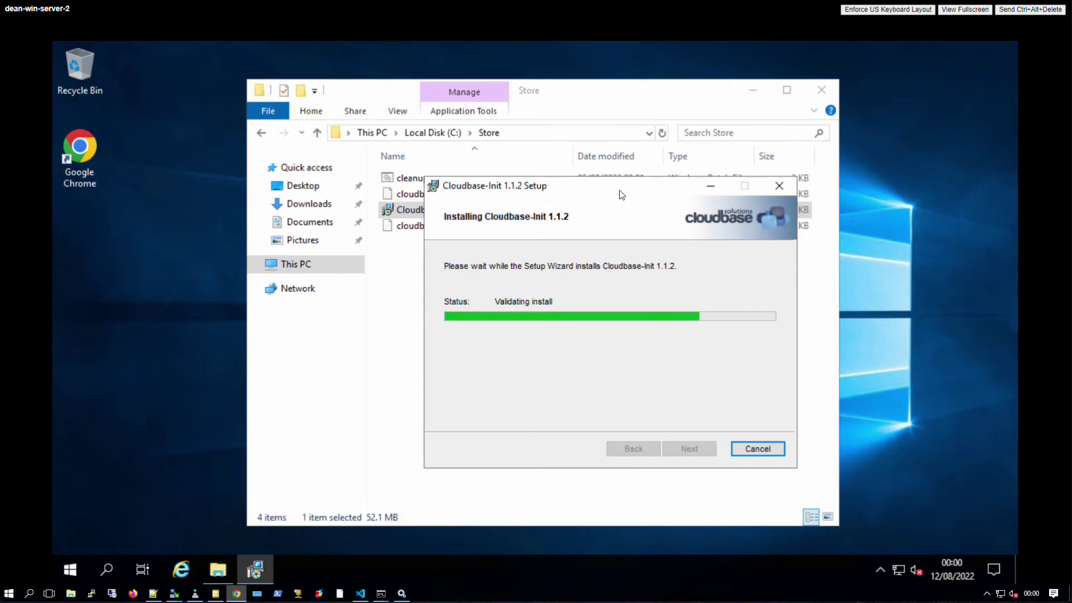
{"action": "left_click_drag", "start_coordinate": [616, 193], "coordinate": [727, 229]}
{"action": "left_click", "coordinate": [456, 196]}
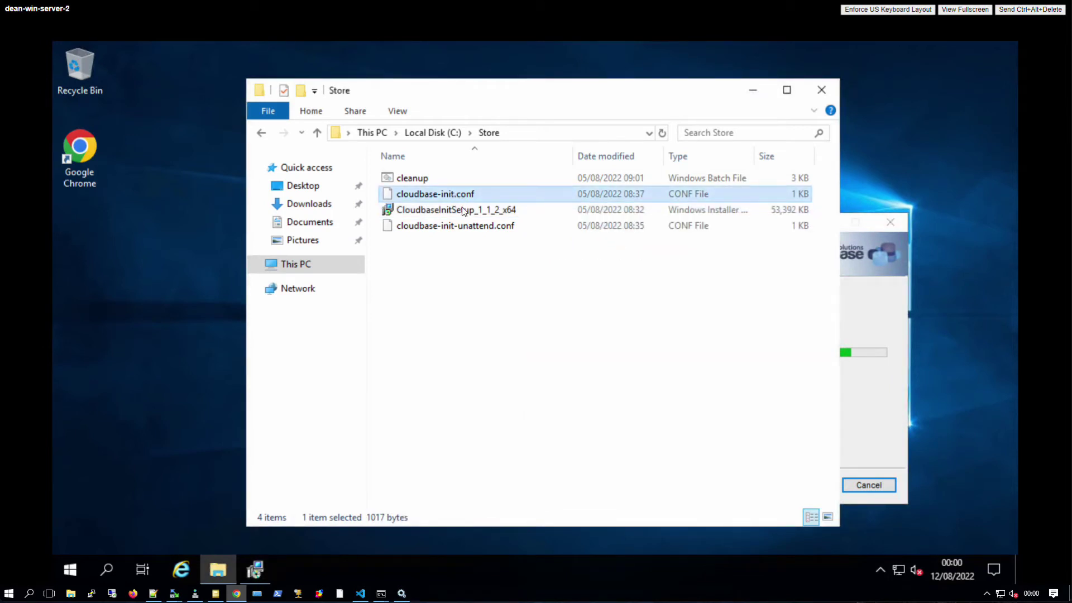
{"action": "left_click", "coordinate": [462, 225]}
{"action": "key", "text": "super"}
{"action": "left_click", "coordinate": [442, 264]}
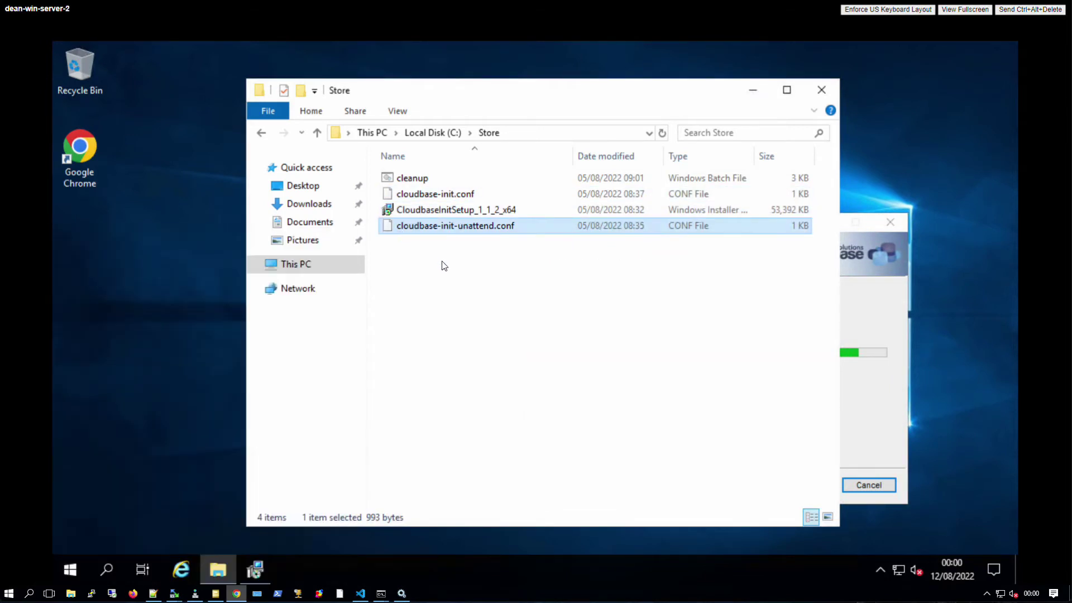
Step: Check the files in C:\Program Files\Cloudbase Solutions\Cloudbase-Init\conf, and minimize File Explorer
{"action": "left_click", "coordinate": [323, 268]}
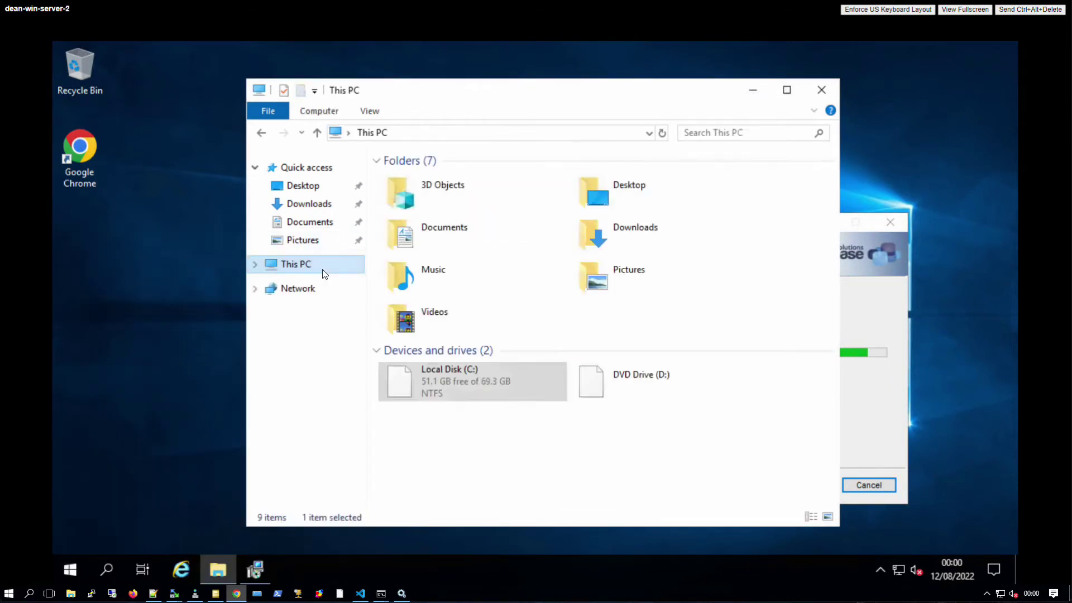
{"action": "double_click", "coordinate": [450, 366]}
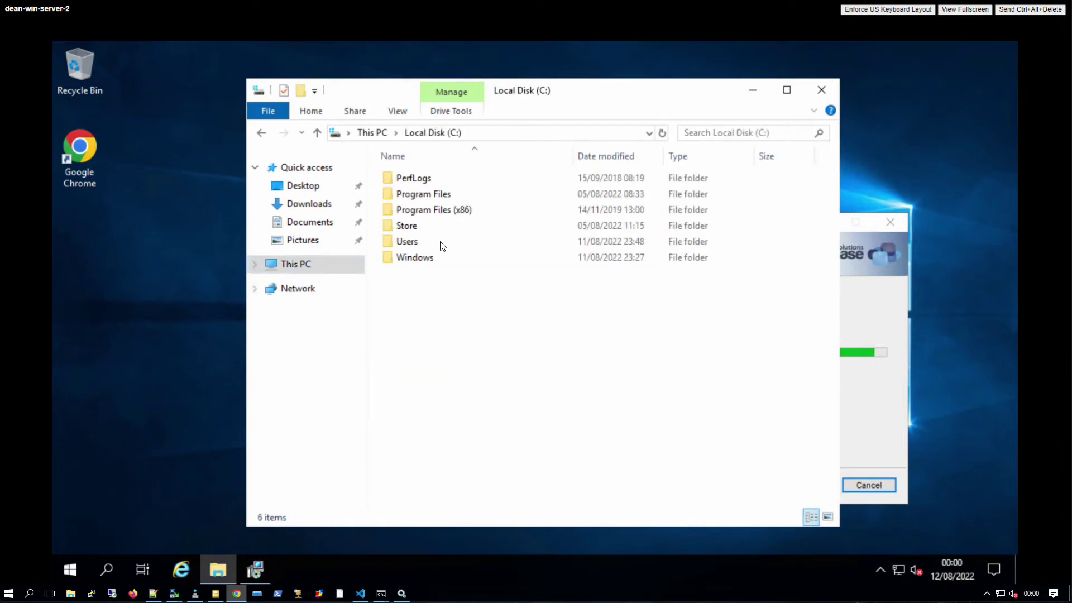
{"action": "double_click", "coordinate": [445, 210]}
{"action": "left_click", "coordinate": [453, 134]}
{"action": "double_click", "coordinate": [457, 192]}
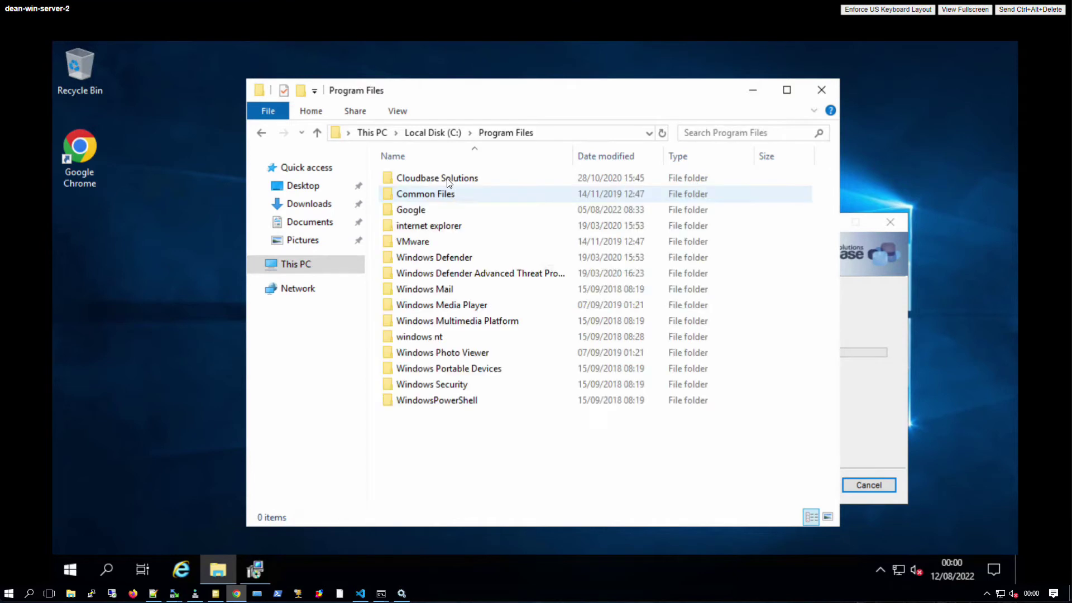
{"action": "left_click", "coordinate": [439, 179]}
{"action": "double_click", "coordinate": [439, 178]}
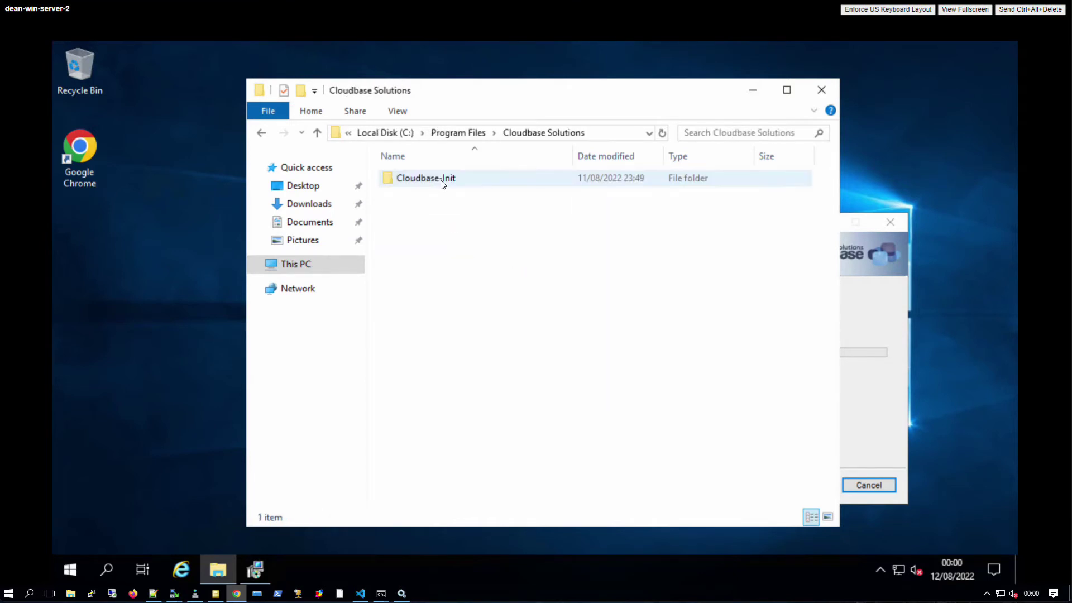
{"action": "double_click", "coordinate": [441, 183]}
{"action": "double_click", "coordinate": [419, 180]}
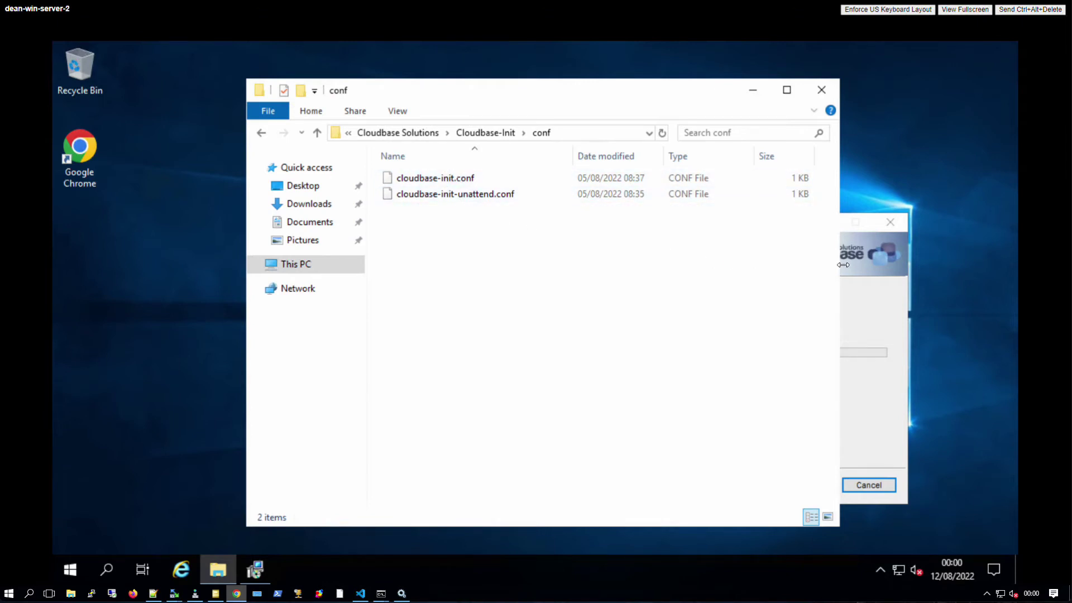
{"action": "left_click", "coordinate": [755, 95]}
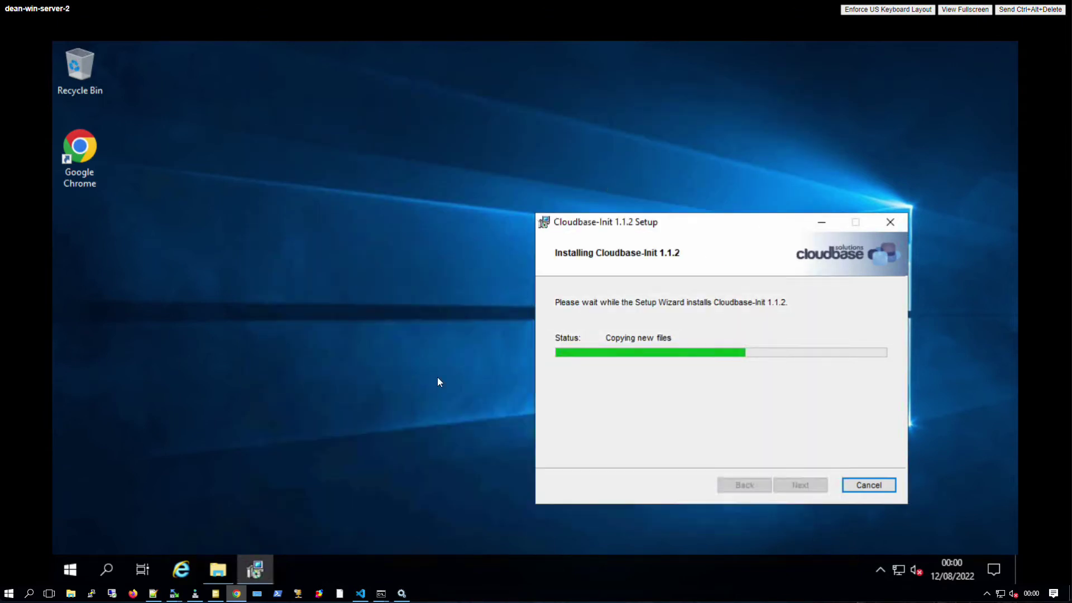
Step: Open a Command Prompt by running cmd
{"action": "mouse_move", "coordinate": [222, 571]}
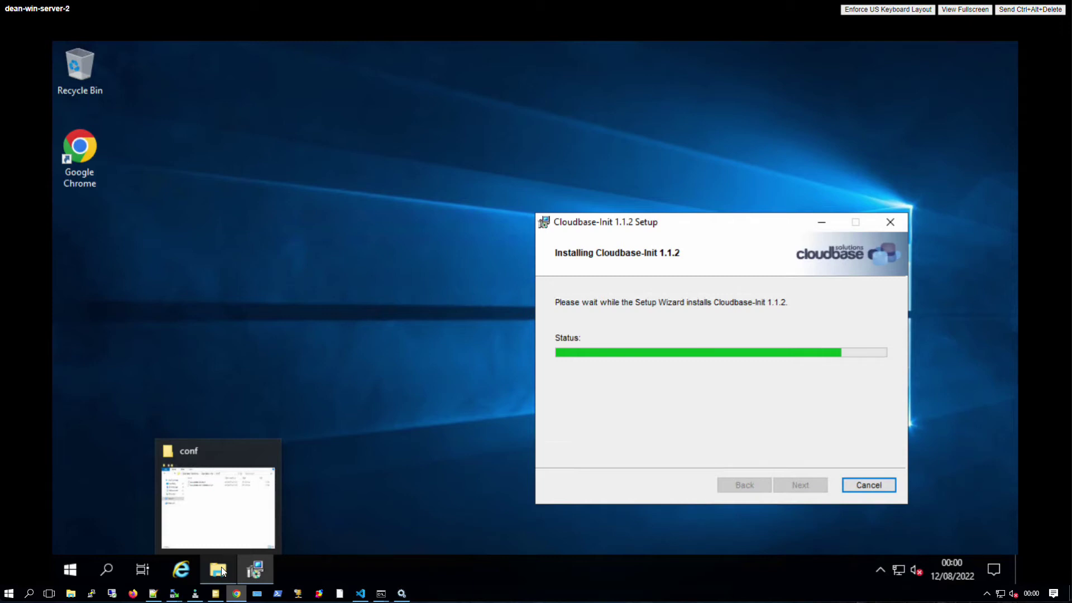
{"action": "right_click", "coordinate": [71, 568]}
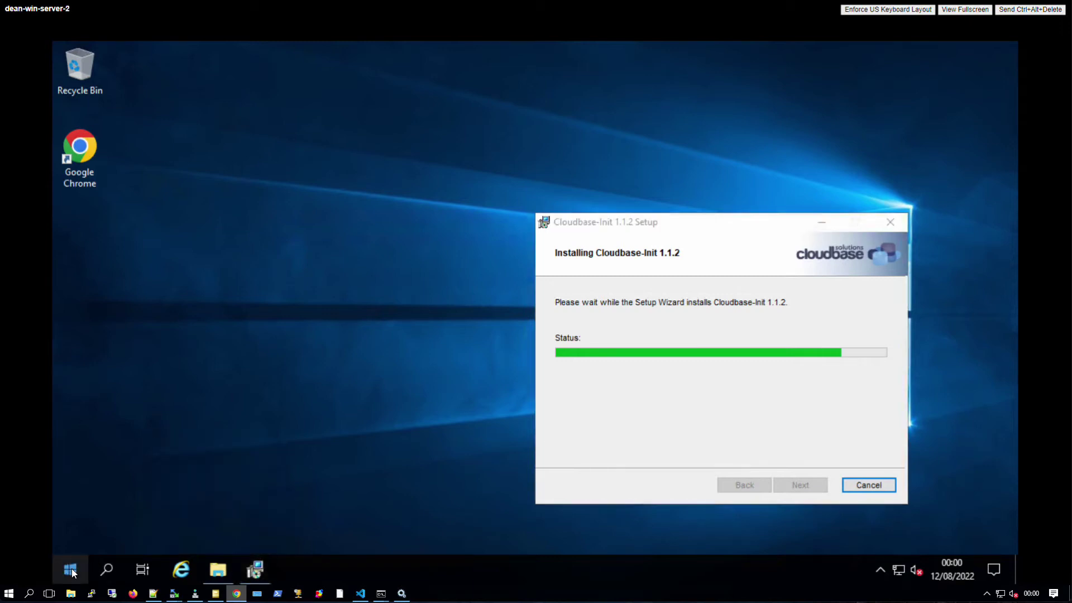
{"action": "left_click", "coordinate": [114, 496]}
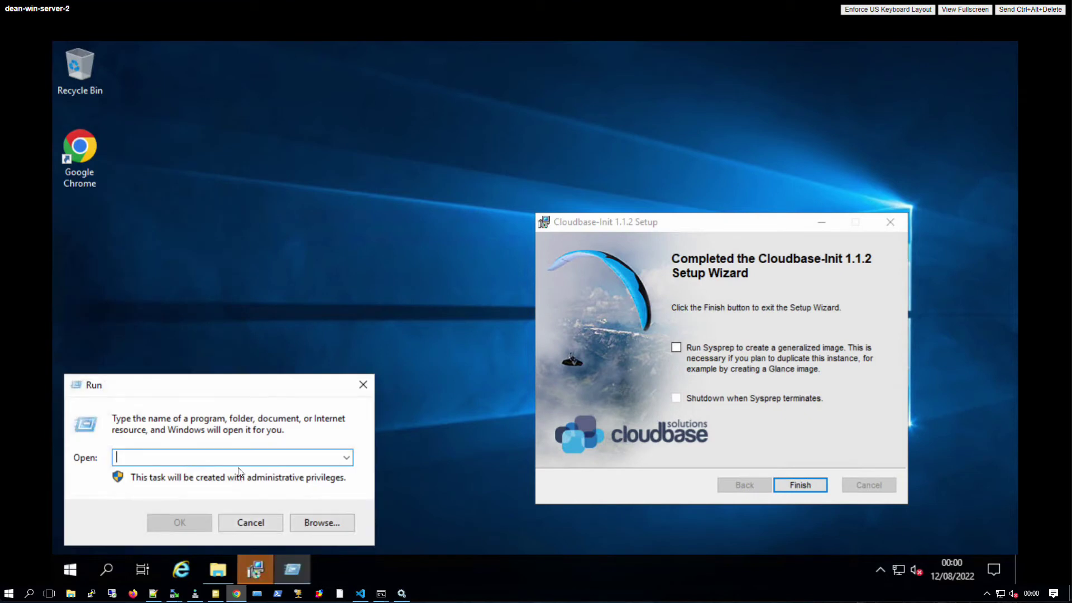
{"action": "type", "text": "cmd"}
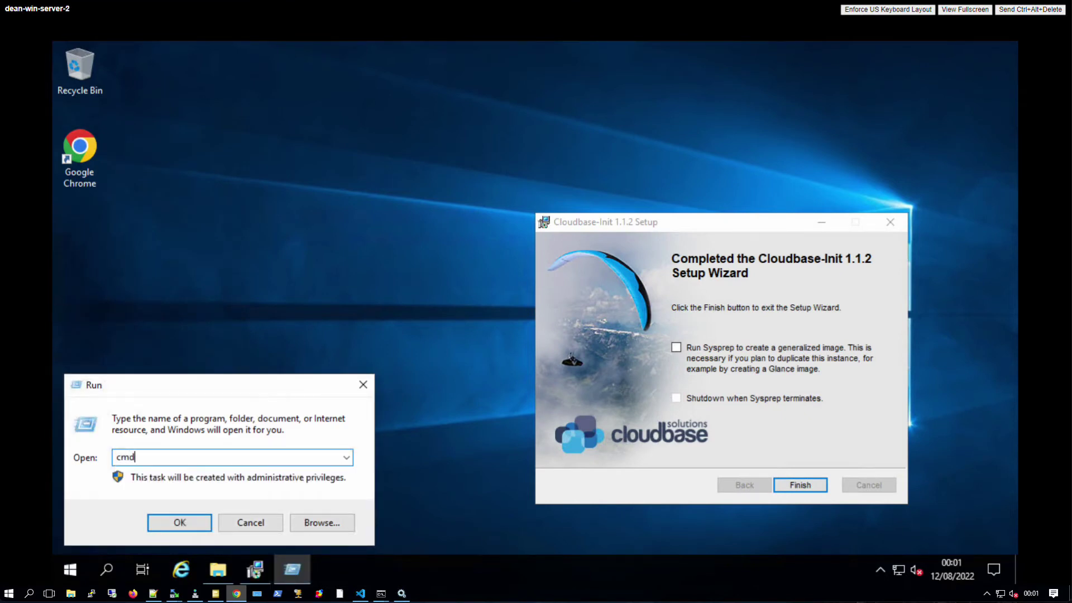
{"action": "key", "text": "Return"}
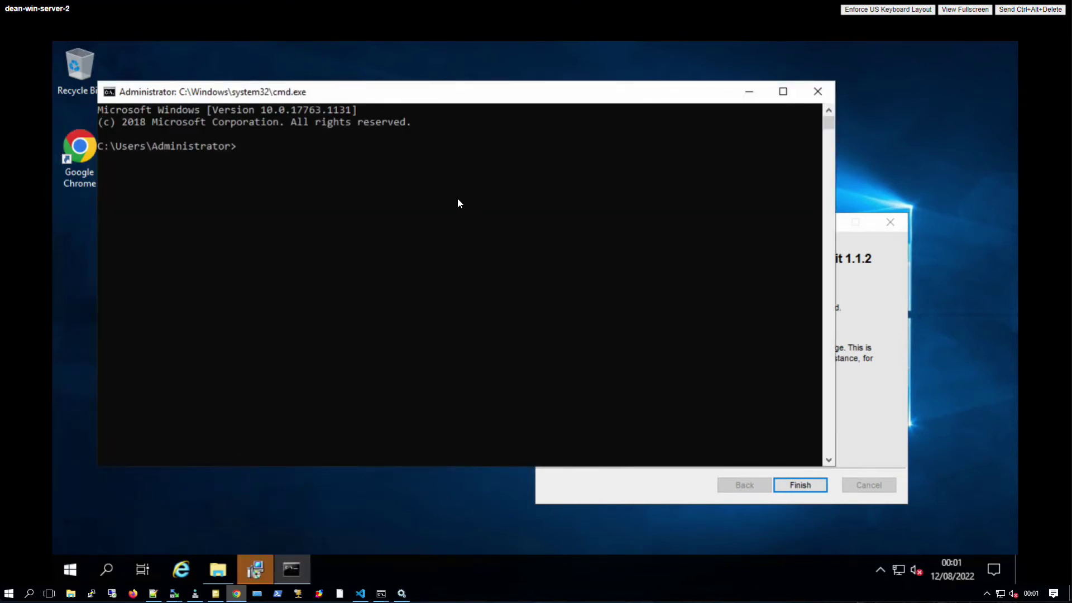
Step: Try to query the WinRM configuration with winrm getconfig and with winrm get config
{"action": "type", "text": "winrm getconfig"}
{"action": "key", "text": "Return"}
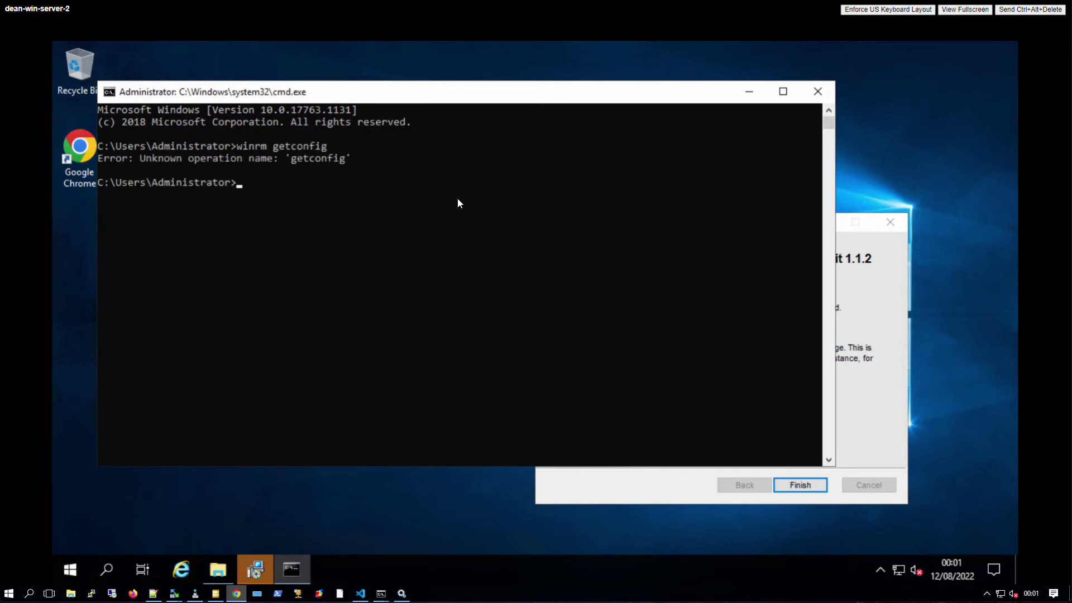
{"action": "key", "text": "Up"}
{"action": "key", "text": "BackSpace"}
{"action": "key", "text": "BackSpace"}
{"action": "key", "text": "BackSpace"}
{"action": "key", "text": "BackSpace"}
{"action": "key", "text": "BackSpace"}
{"action": "key", "text": "BackSpace"}
{"action": "type", "text": "confin"}
{"action": "key", "text": "BackSpace"}
{"action": "type", "text": "g"}
{"action": "key", "text": "Return"}
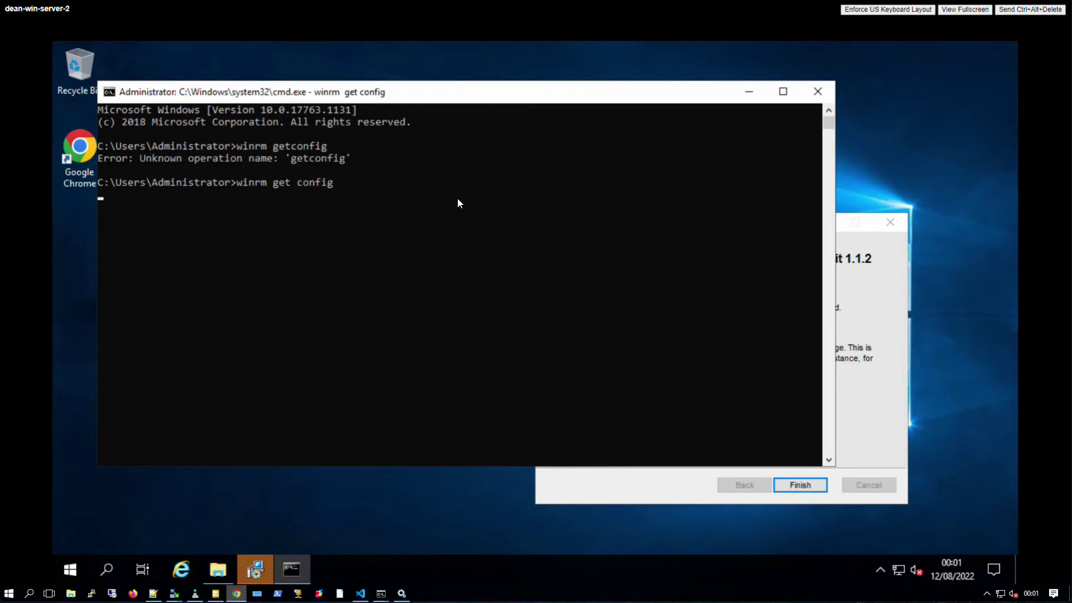
Step: Display the WinRM configuration with the command winrm get winrm/config
{"action": "key", "text": "Up"}
{"action": "key", "text": "BackSpace"}
{"action": "key", "text": "BackSpace"}
{"action": "key", "text": "BackSpace"}
{"action": "key", "text": "BackSpace"}
{"action": "key", "text": "BackSpace"}
{"action": "key", "text": "BackSpace"}
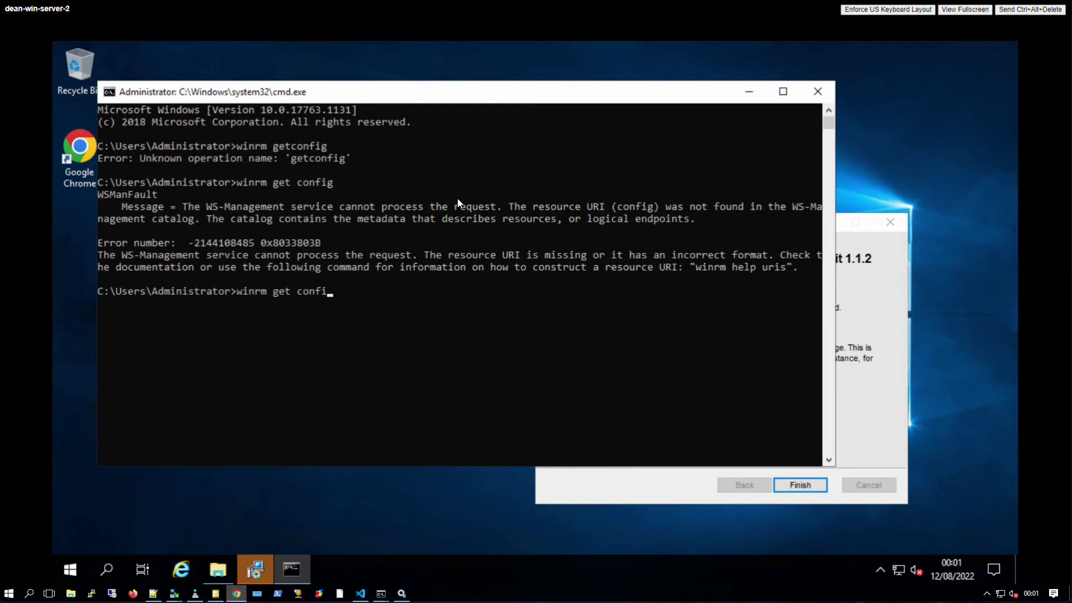
{"action": "type", "text": "win/rm"}
{"action": "key", "text": "BackSpace"}
{"action": "key", "text": "BackSpace"}
{"action": "key", "text": "BackSpace"}
{"action": "type", "text": "rm/config"}
{"action": "key", "text": "Return"}
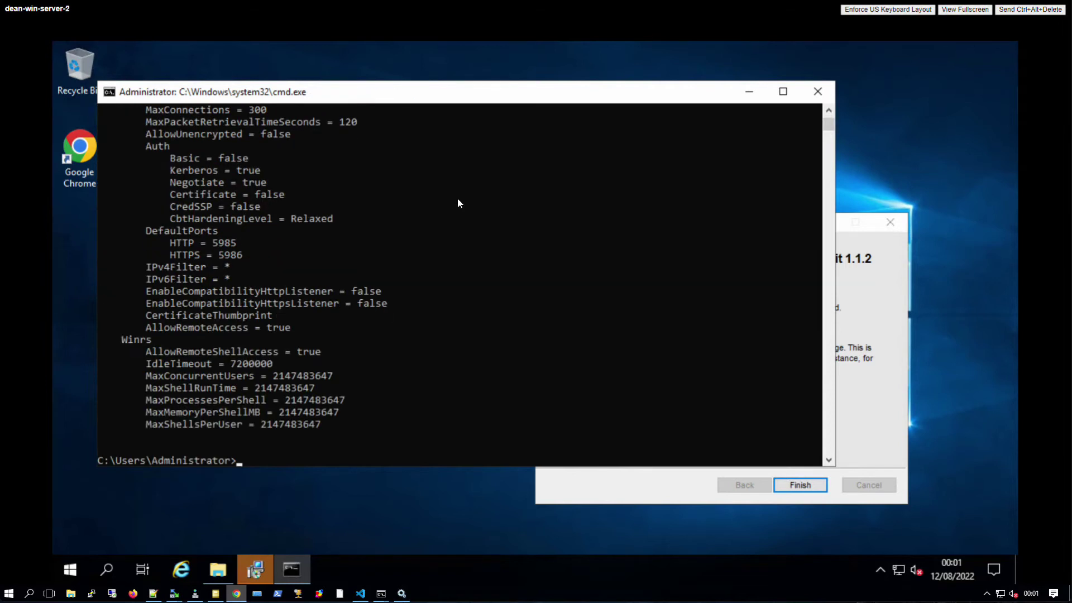
Step: Examine the Client section of the WinRM configuration output, including its DefaultPorts entries
{"action": "scroll", "coordinate": [445, 224], "scroll_direction": "up", "scroll_amount": 9}
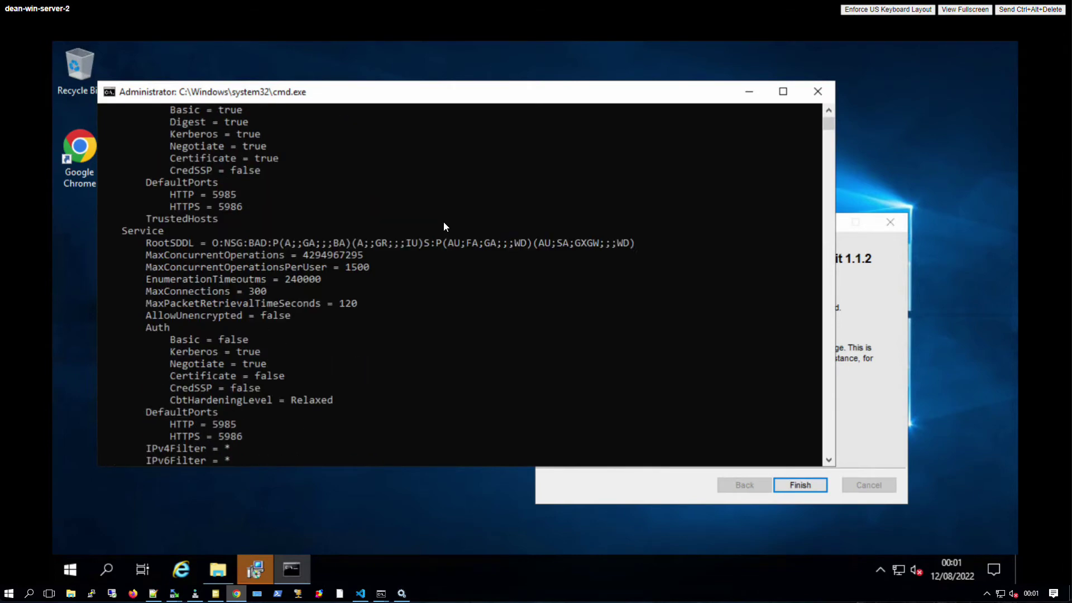
{"action": "scroll", "coordinate": [443, 222], "scroll_direction": "up", "scroll_amount": 5}
{"action": "scroll", "coordinate": [341, 246], "scroll_direction": "down", "scroll_amount": 4}
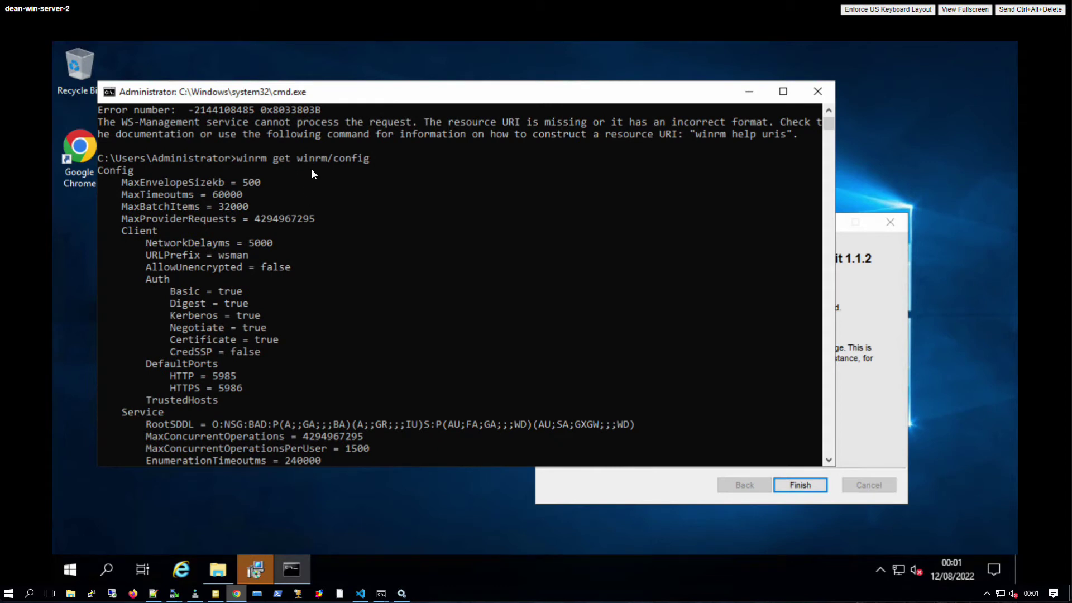
{"action": "left_click_drag", "start_coordinate": [254, 384], "coordinate": [148, 366]}
{"action": "left_click", "coordinate": [169, 366]}
{"action": "scroll", "coordinate": [226, 358], "scroll_direction": "down", "scroll_amount": 4}
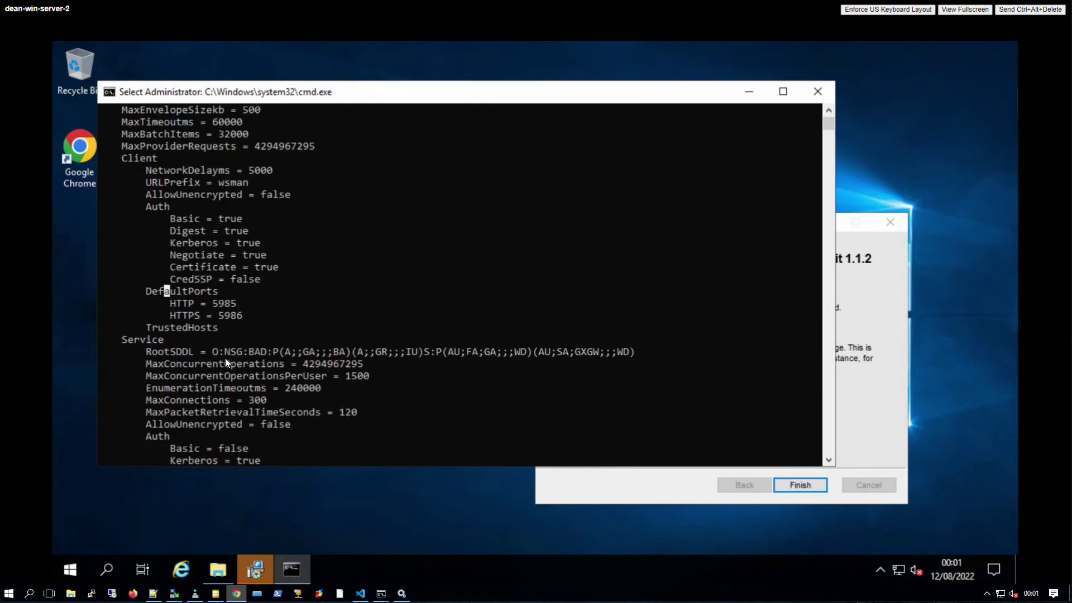
{"action": "scroll", "coordinate": [225, 357], "scroll_direction": "down", "scroll_amount": 1}
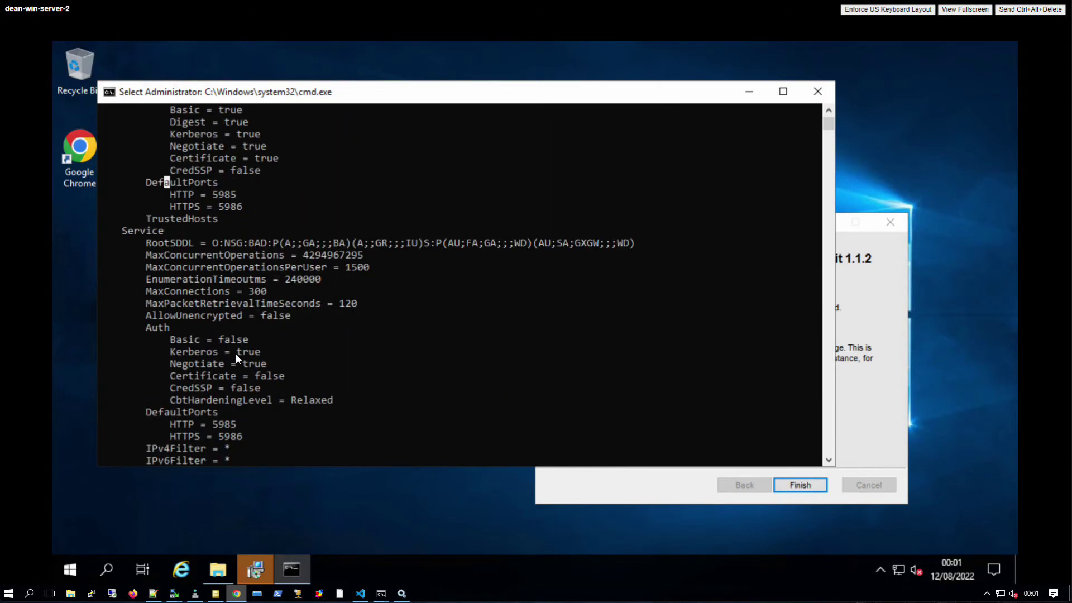
Step: Examine the Service section's Auth settings and highlight the AllowRemoteAccess line
{"action": "left_click", "coordinate": [299, 317]}
{"action": "left_click", "coordinate": [258, 350]}
{"action": "left_click_drag", "start_coordinate": [127, 328], "coordinate": [343, 400]}
{"action": "scroll", "coordinate": [343, 400], "scroll_direction": "down", "scroll_amount": 2}
{"action": "scroll", "coordinate": [343, 399], "scroll_direction": "down", "scroll_amount": 1}
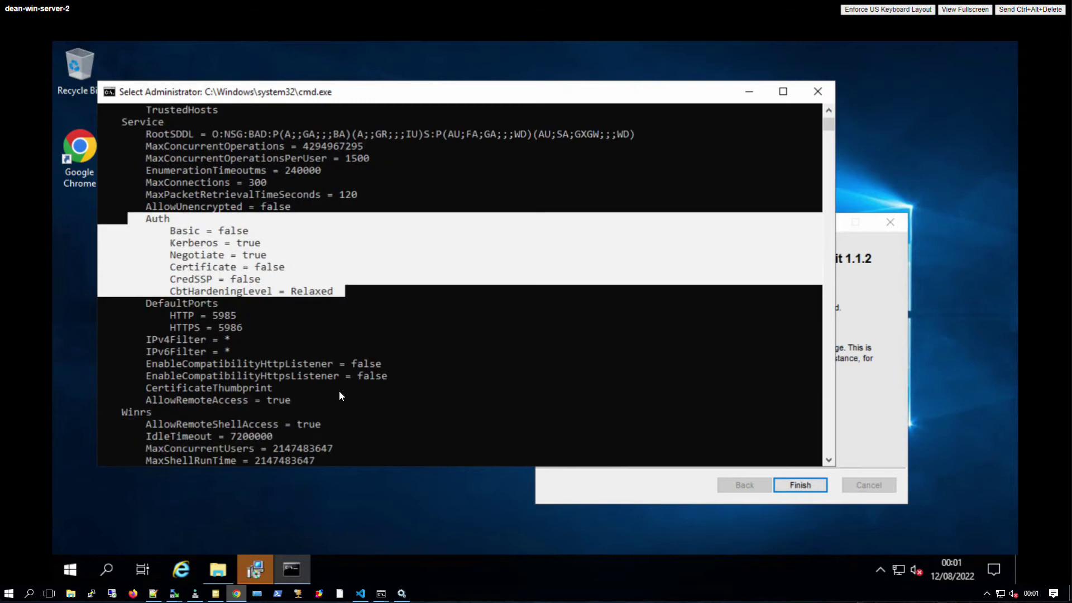
{"action": "scroll", "coordinate": [340, 395], "scroll_direction": "down", "scroll_amount": 4}
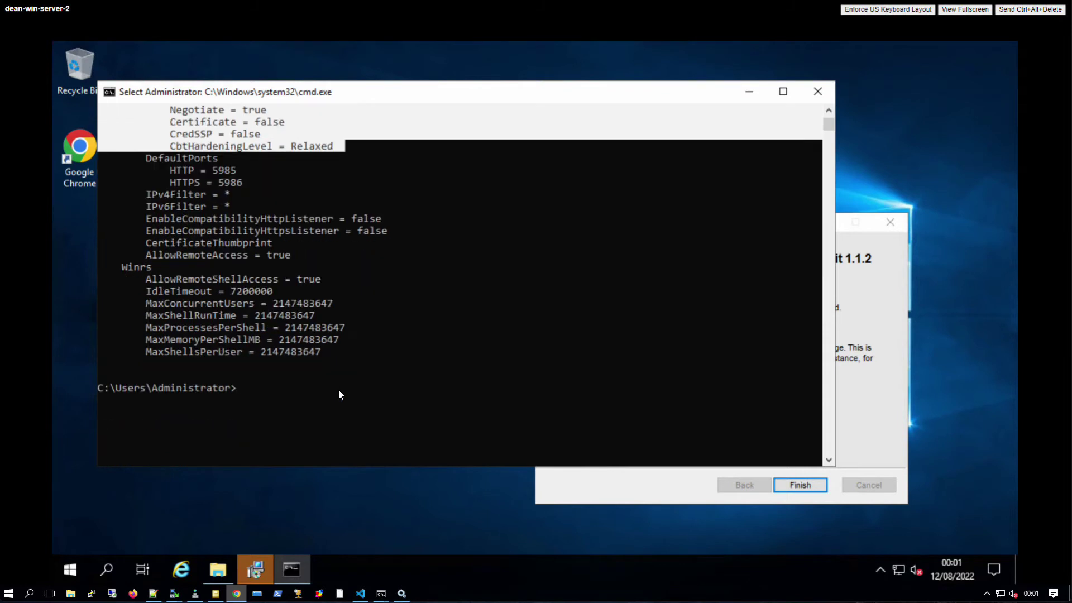
{"action": "scroll", "coordinate": [337, 370], "scroll_direction": "up", "scroll_amount": 1}
{"action": "left_click_drag", "start_coordinate": [300, 293], "coordinate": [111, 296]}
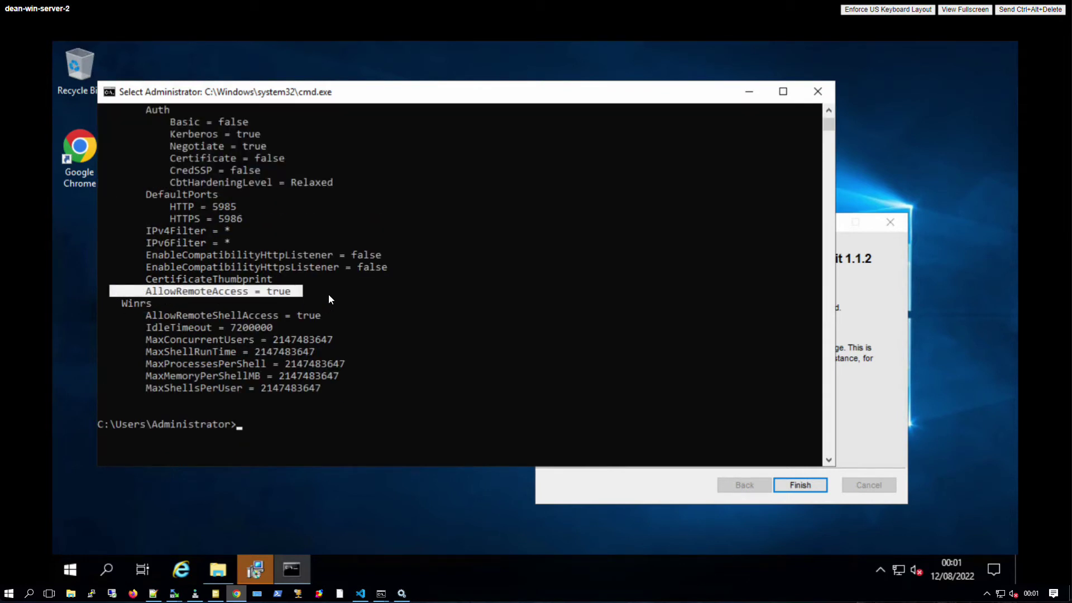
Step: Configure WinRM over HTTP by running winrm quickconfig -transport:http
{"action": "left_click", "coordinate": [350, 430]}
{"action": "type", "text": "winrm q"}
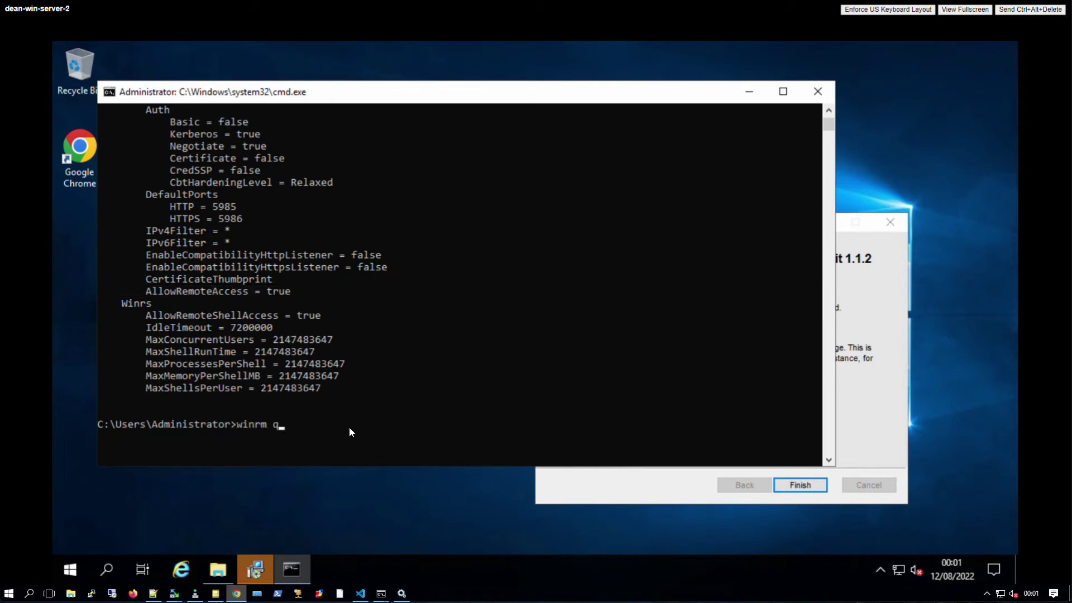
{"action": "type", "text": "uickconfig -transport:http"}
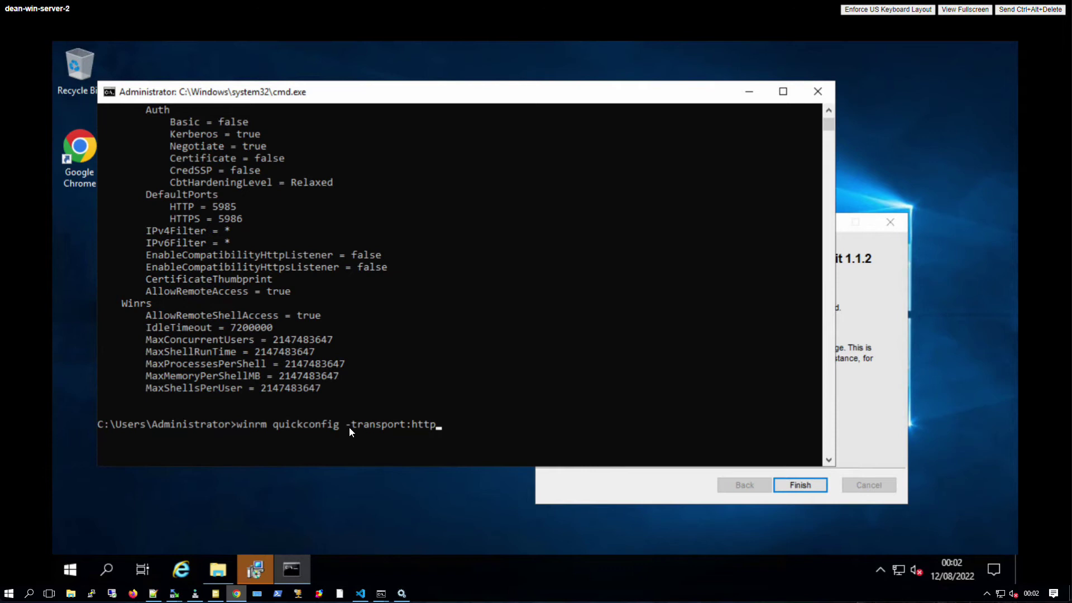
{"action": "key", "text": "Return"}
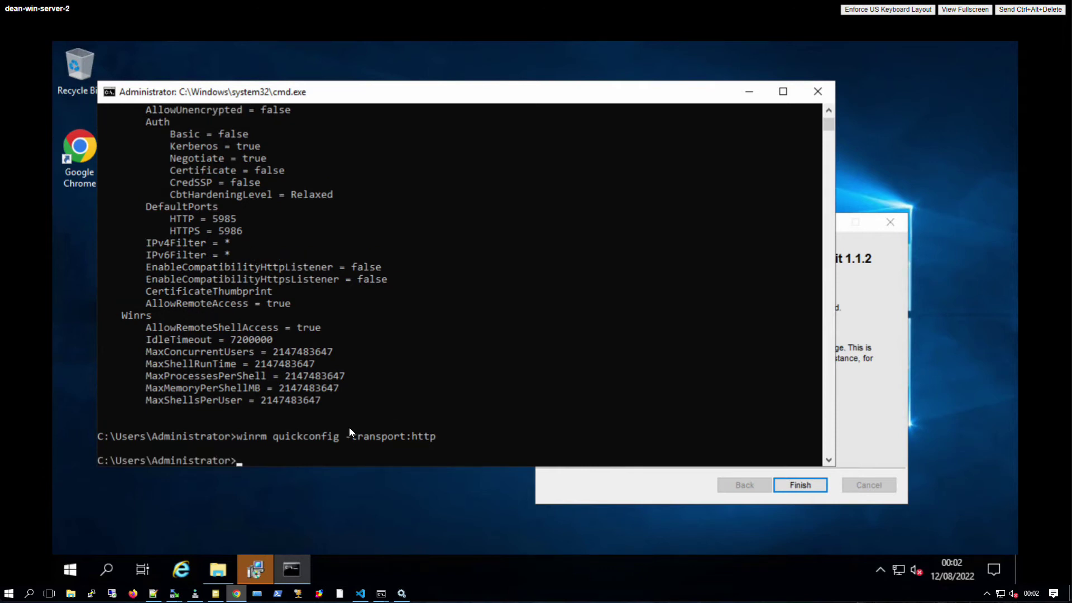
Step: Start PowerShell in the open command prompt and begin a Get-Smb cmdlet at its prompt
{"action": "type", "text": "powershell"}
{"action": "key", "text": "Return"}
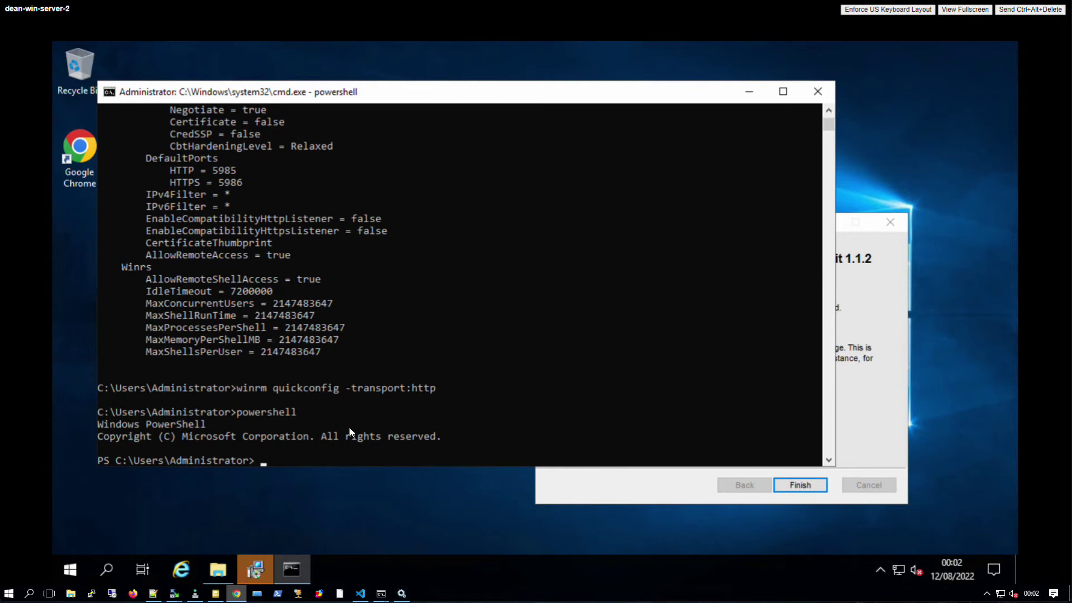
{"action": "type", "text": "get-smb"}
{"action": "key", "text": "Tab"}
{"action": "key", "text": "BackSpace"}
{"action": "key", "text": "BackSpace"}
{"action": "key", "text": "BackSpace"}
{"action": "key", "text": "BackSpace"}
{"action": "key", "text": "BackSpace"}
{"action": "key", "text": "BackSpace"}
{"action": "key", "text": "BackSpace"}
{"action": "key", "text": "BackSpace"}
{"action": "key", "text": "BackSpace"}
{"action": "key", "text": "BackSpace"}
{"action": "left_click", "coordinate": [646, 340]}
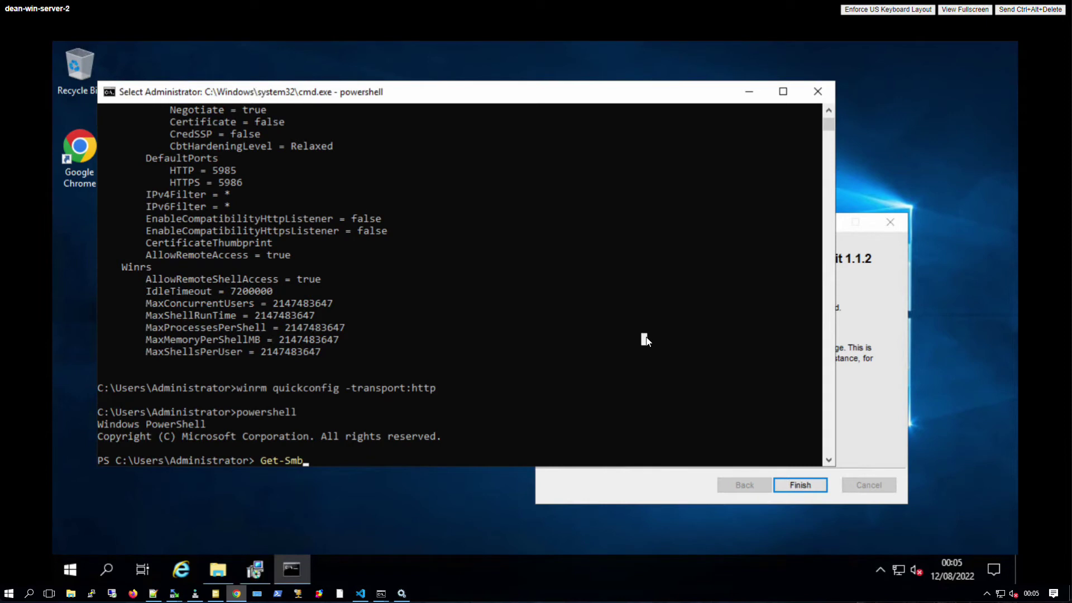
Step: Query the SMB2 state by running Get-SmbServerConfiguration | select EnableSMB2Protocol and highlight the returned value
{"action": "type", "text": "serverconfigu"}
{"action": "key", "text": "Tab"}
{"action": "type", "text": "| "}
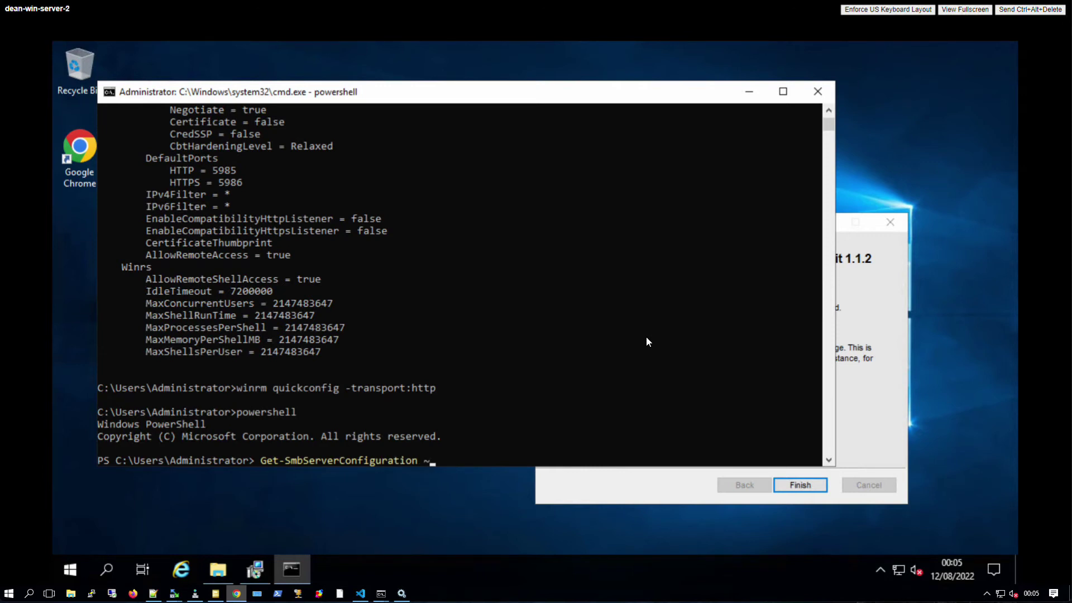
{"action": "type", "text": "select Enab"}
{"action": "type", "text": "leSMB2"}
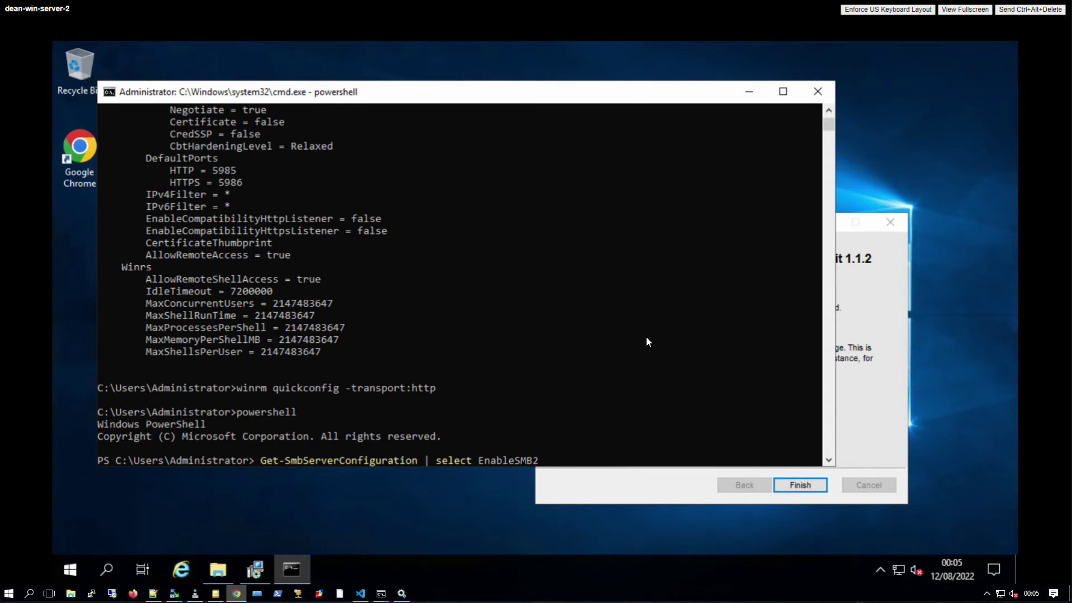
{"action": "type", "text": "Protocol"}
{"action": "key", "text": "Return"}
{"action": "left_click_drag", "start_coordinate": [170, 424], "coordinate": [213, 426]}
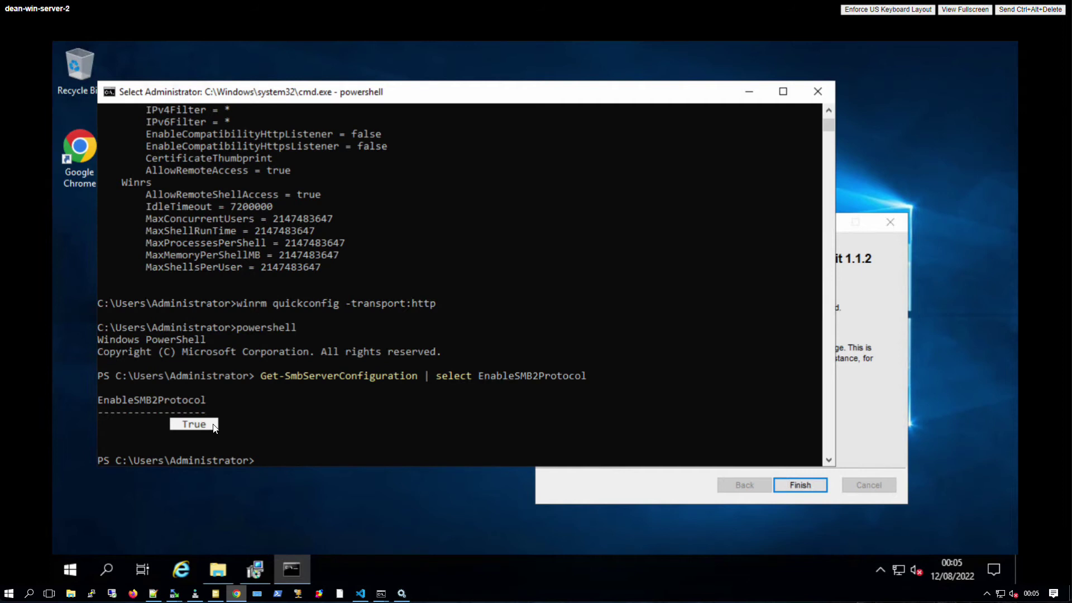
{"action": "left_click", "coordinate": [250, 424]}
Step: Open the User Account Control settings from User Accounts in Control Panel, check the notification level and cancel
{"action": "left_click", "coordinate": [64, 571]}
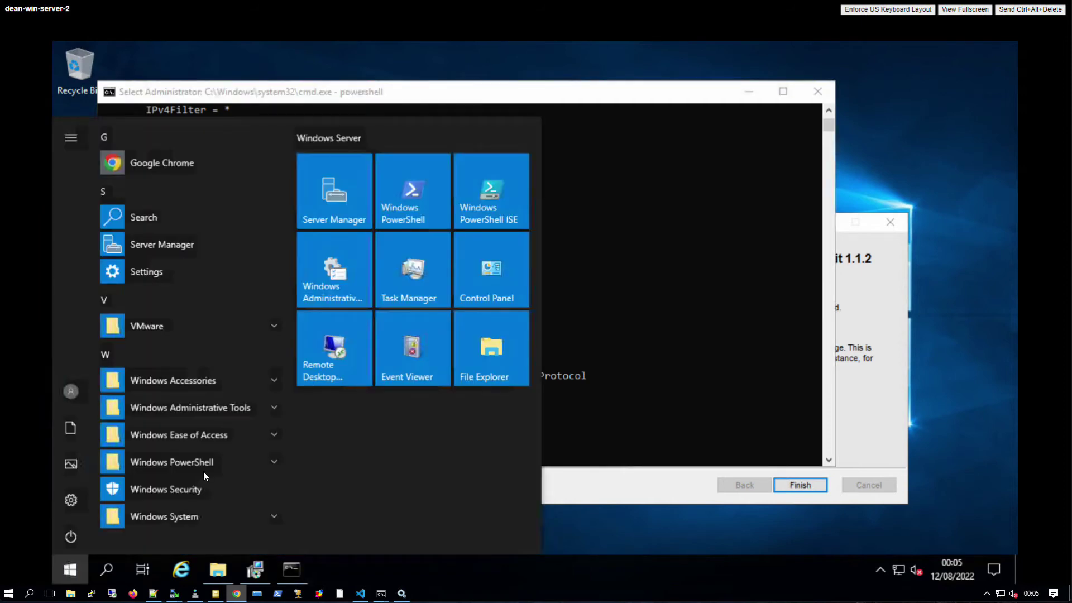
{"action": "left_click", "coordinate": [493, 296]}
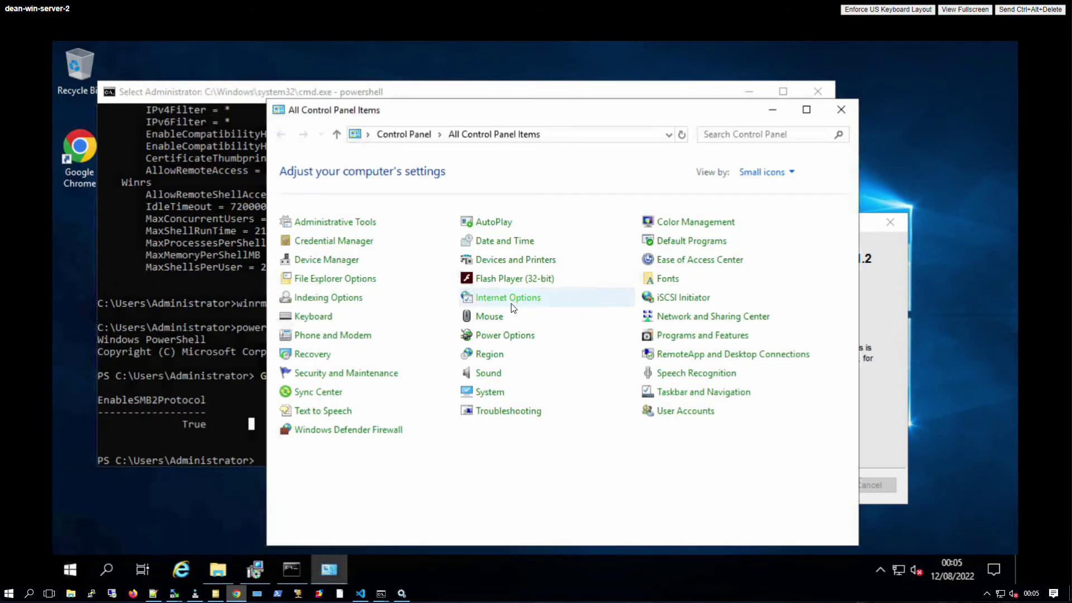
{"action": "left_click", "coordinate": [712, 414]}
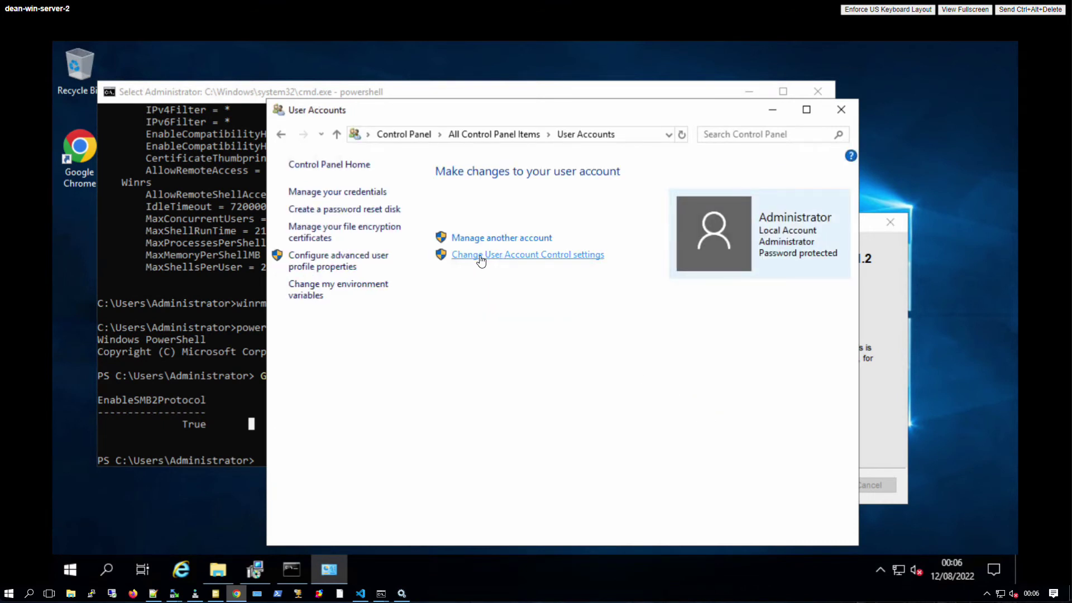
{"action": "left_click", "coordinate": [477, 256]}
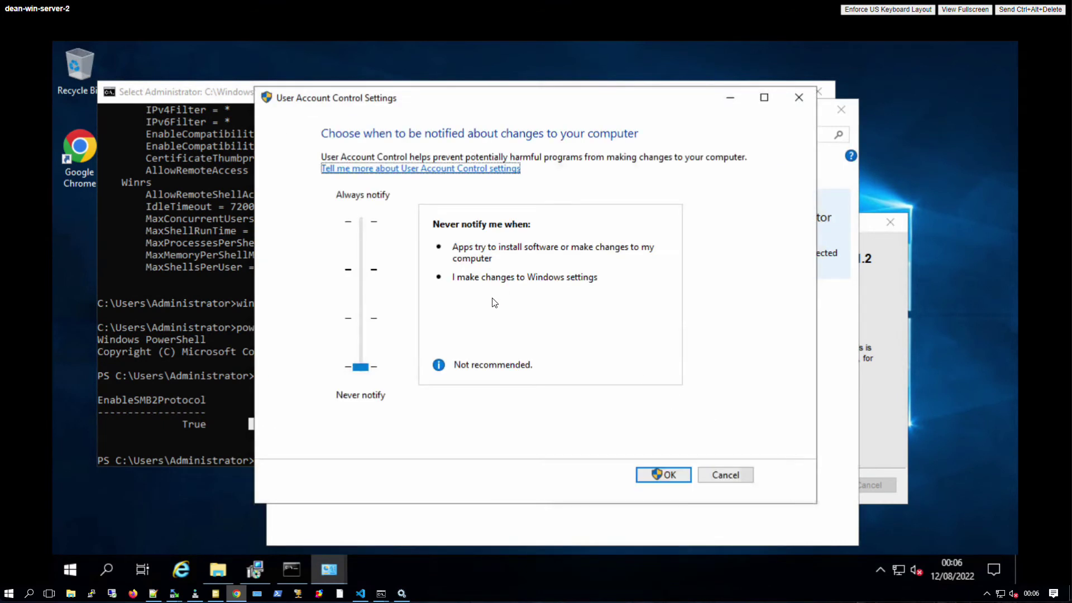
{"action": "left_click", "coordinate": [363, 368]}
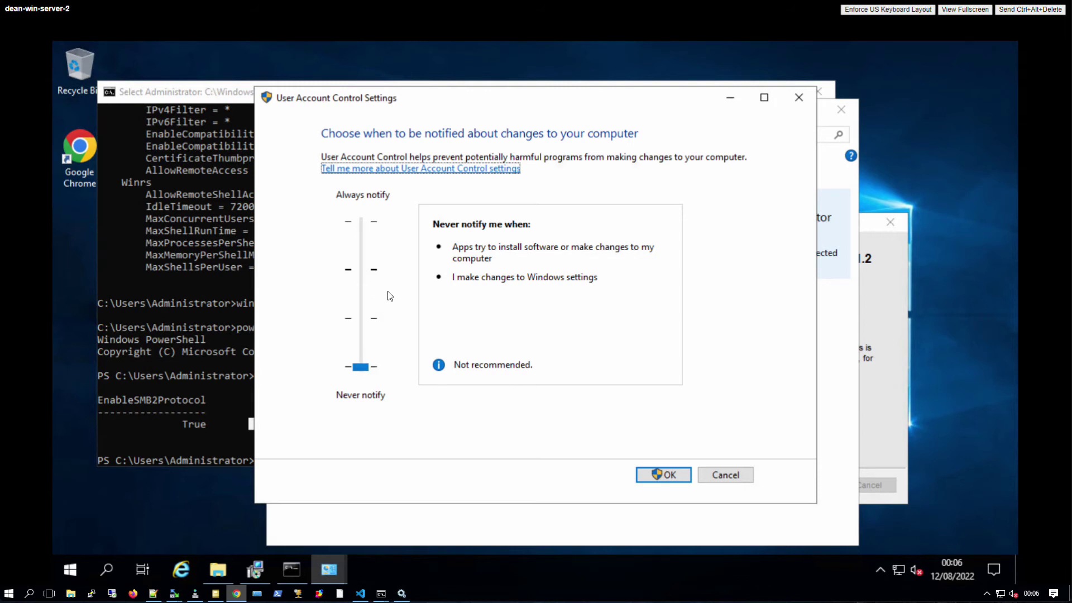
{"action": "left_click", "coordinate": [717, 475]}
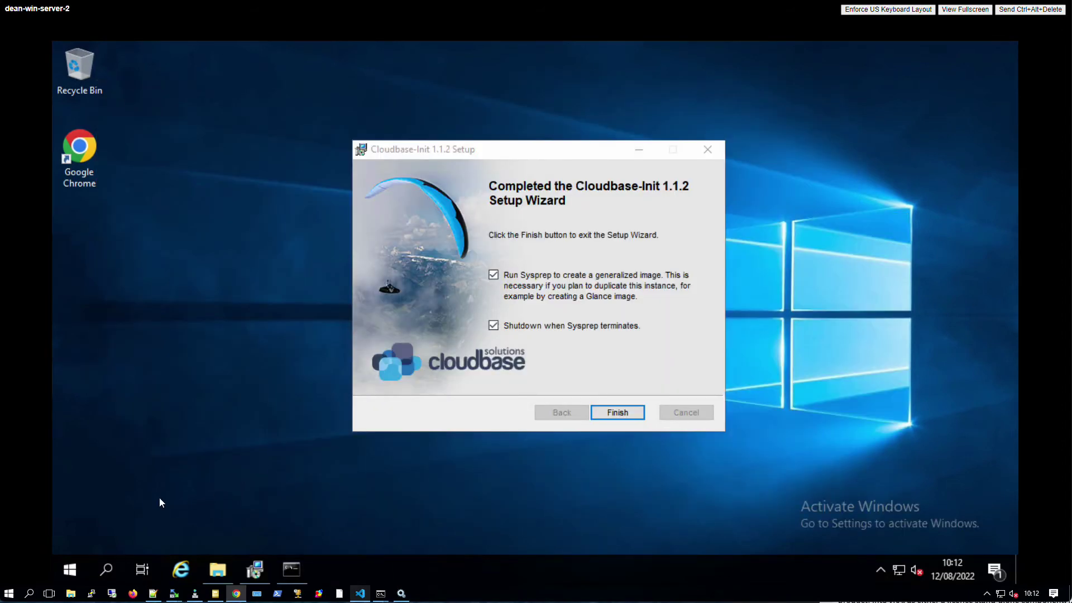
Step: Open the advanced settings of Windows Defender Firewall and select the SMB445 rule among the inbound rules
{"action": "left_click", "coordinate": [70, 570]}
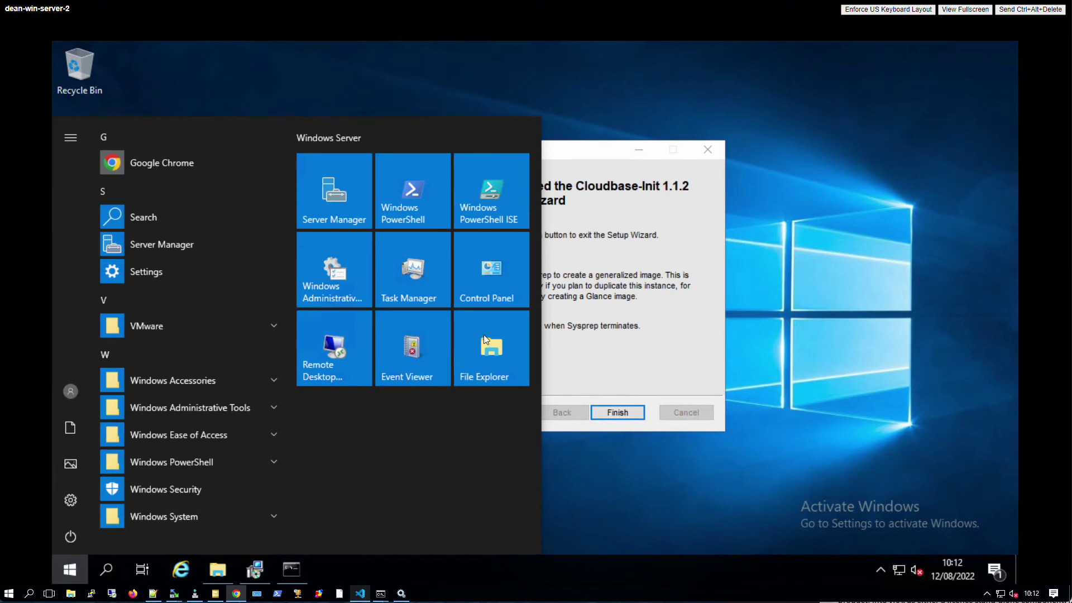
{"action": "left_click", "coordinate": [494, 290]}
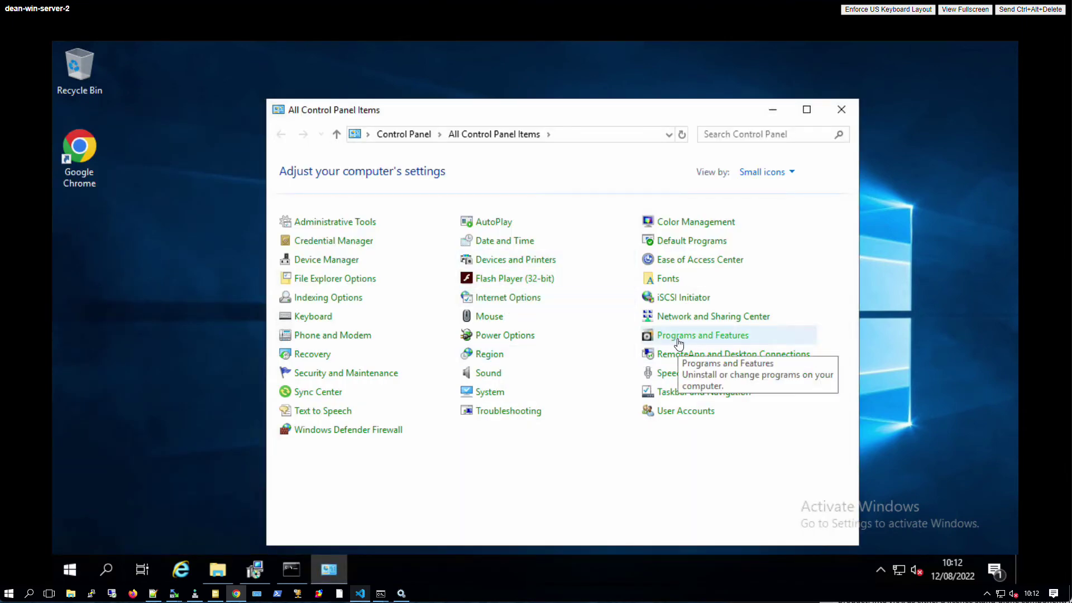
{"action": "left_click", "coordinate": [348, 437]}
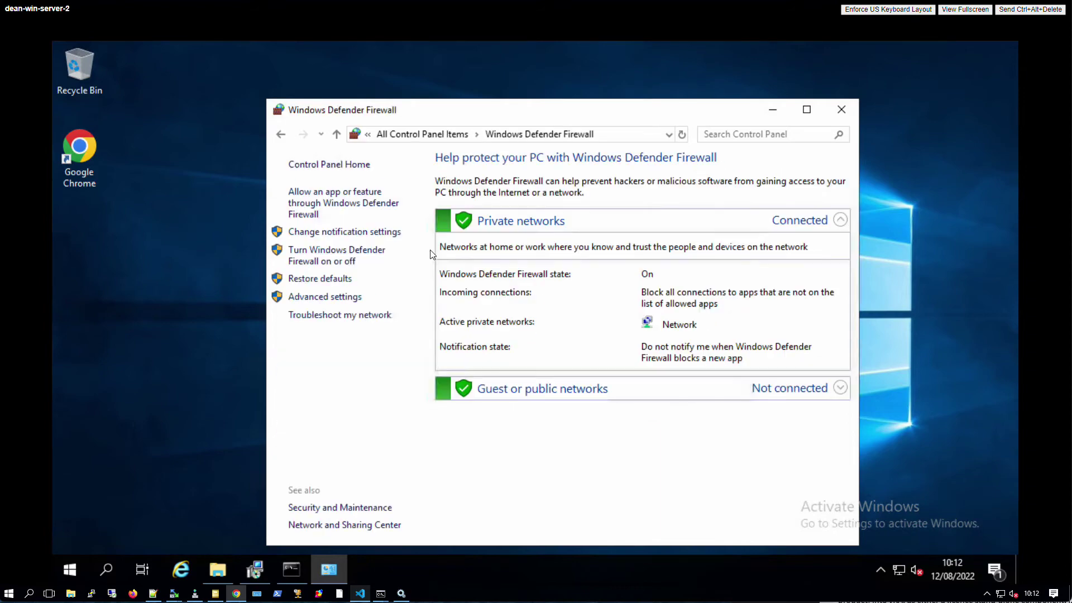
{"action": "left_click", "coordinate": [355, 300]}
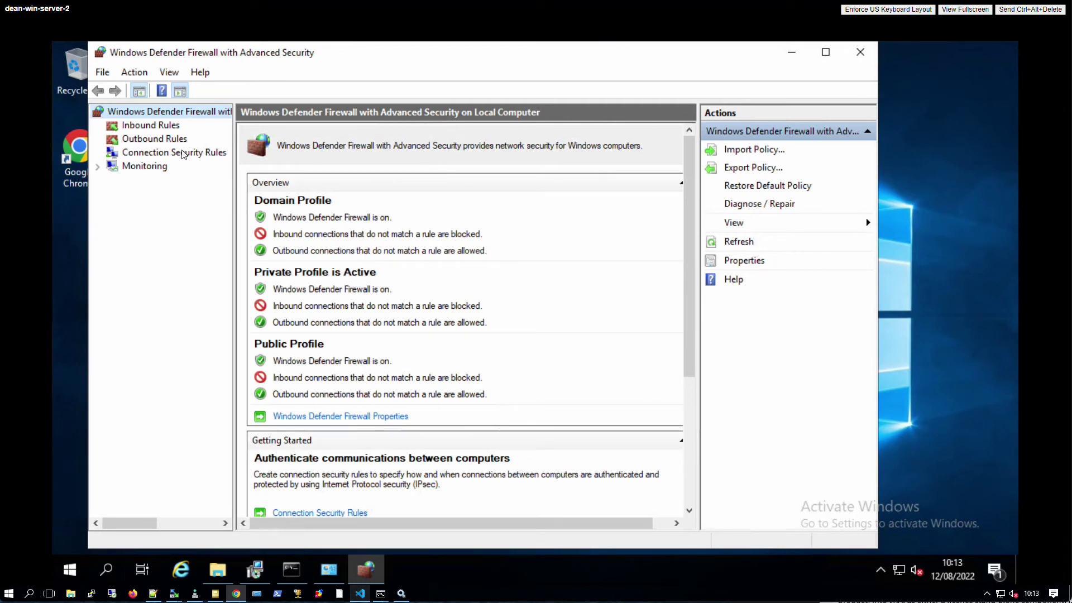
{"action": "left_click", "coordinate": [168, 127]}
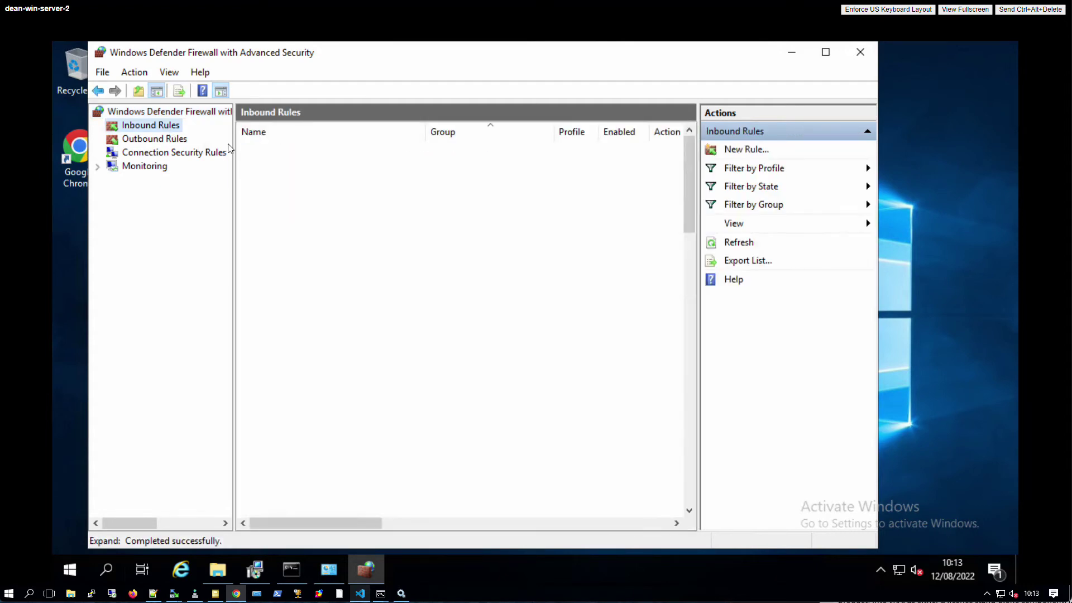
{"action": "left_click", "coordinate": [277, 154]}
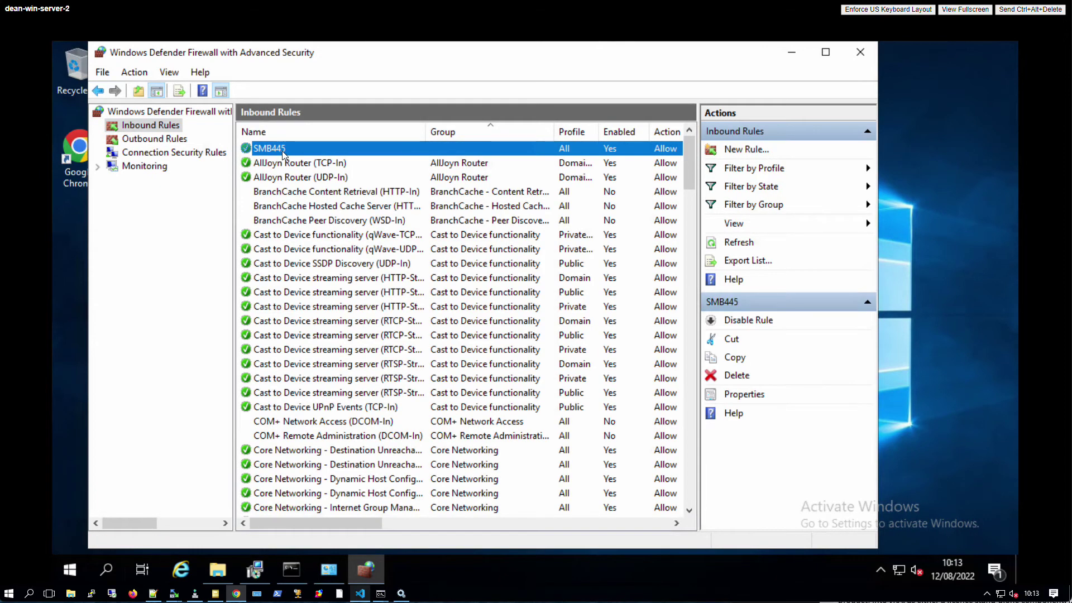
Step: Check the two Windows Remote Management (HTTP-In) inbound rules, widening the Profile column to read their network profiles in full
{"action": "scroll", "coordinate": [350, 237], "scroll_direction": "down", "scroll_amount": 14}
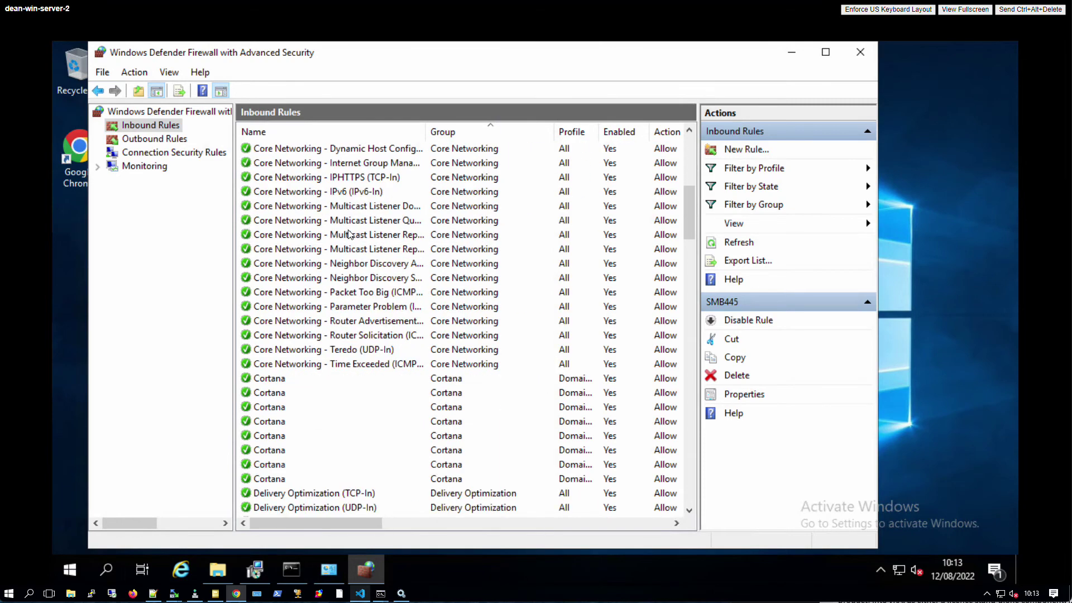
{"action": "scroll", "coordinate": [351, 237], "scroll_direction": "down", "scroll_amount": 20}
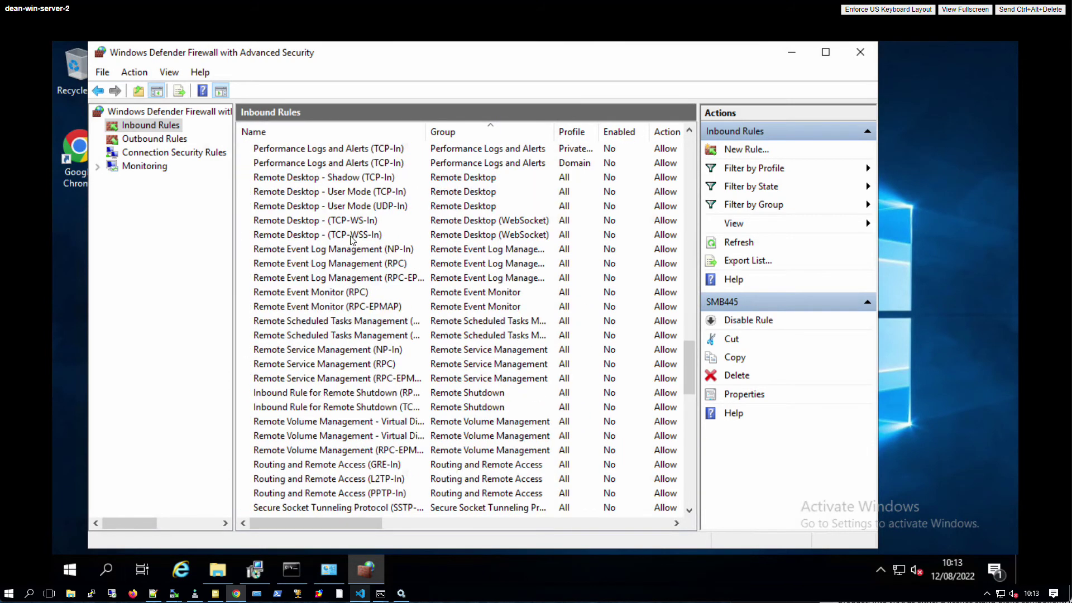
{"action": "scroll", "coordinate": [350, 238], "scroll_direction": "down", "scroll_amount": 15}
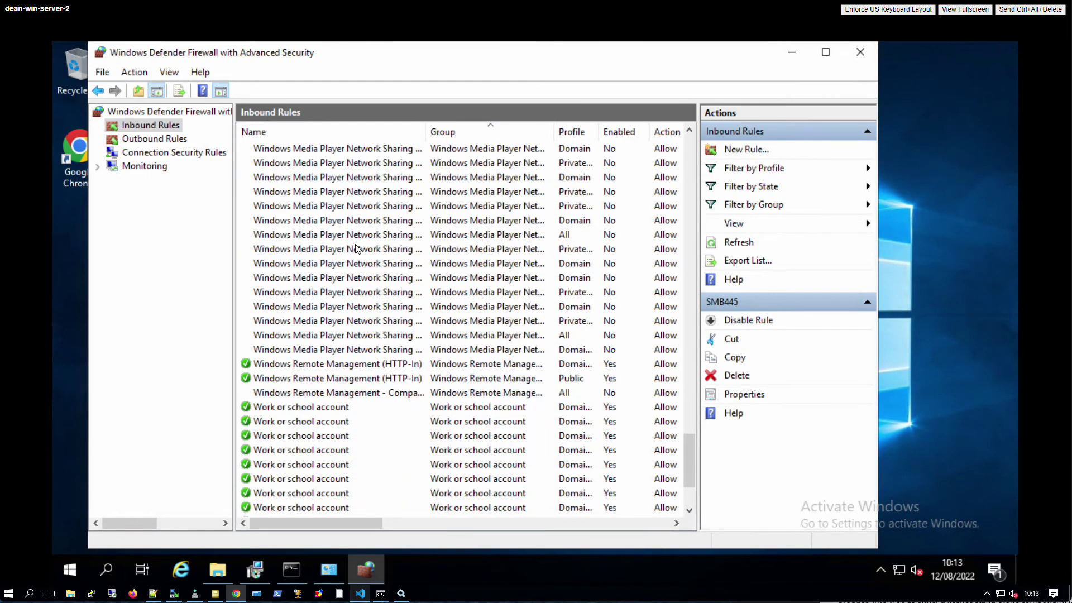
{"action": "left_click", "coordinate": [359, 252]}
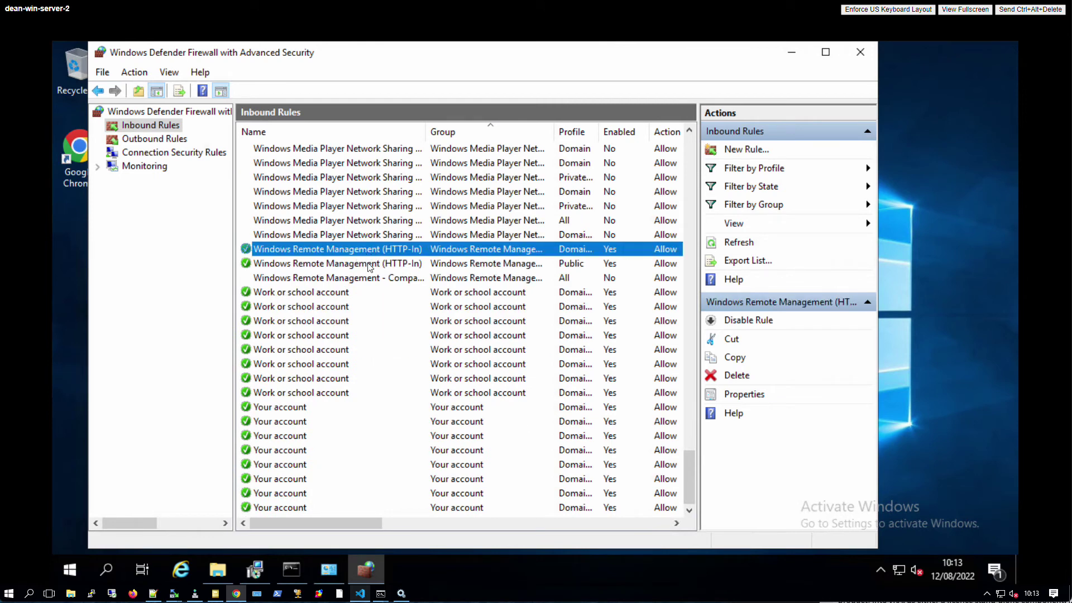
{"action": "left_click", "coordinate": [369, 266]}
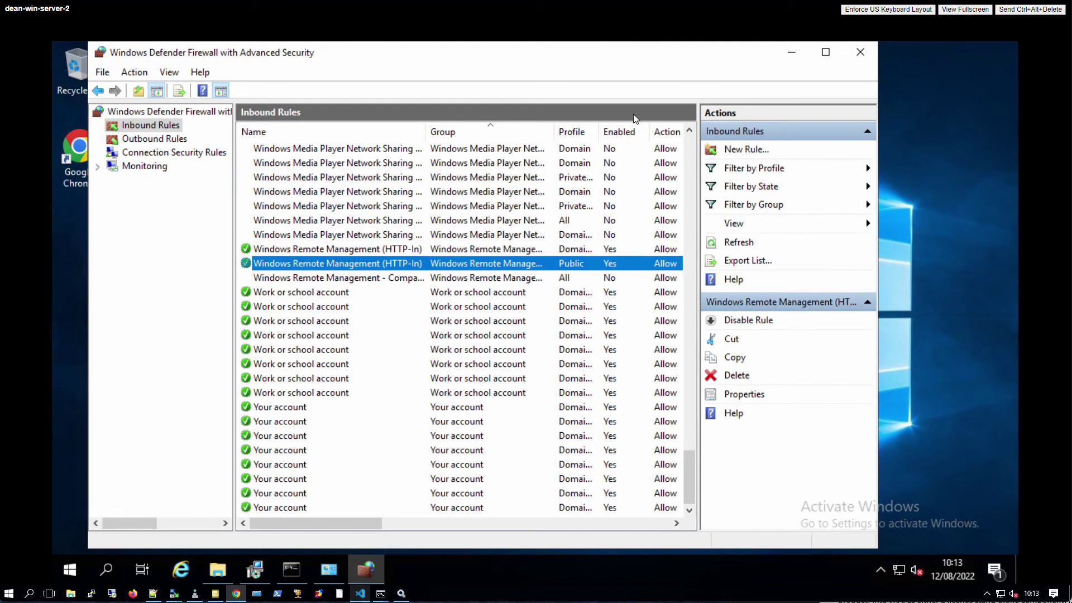
{"action": "left_click_drag", "start_coordinate": [600, 128], "coordinate": [648, 128]}
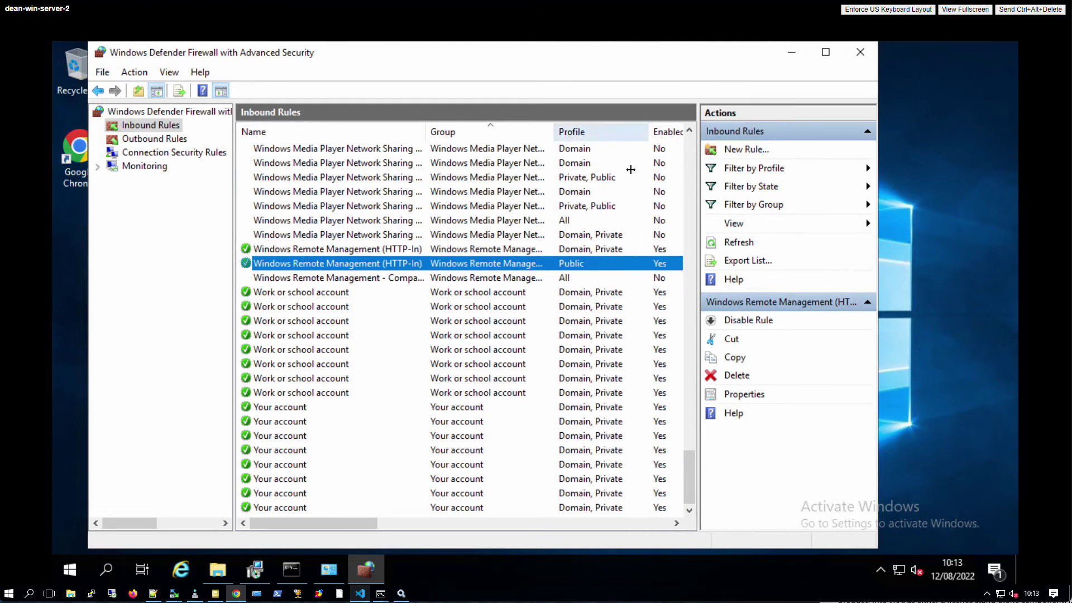
{"action": "left_click", "coordinate": [609, 251]}
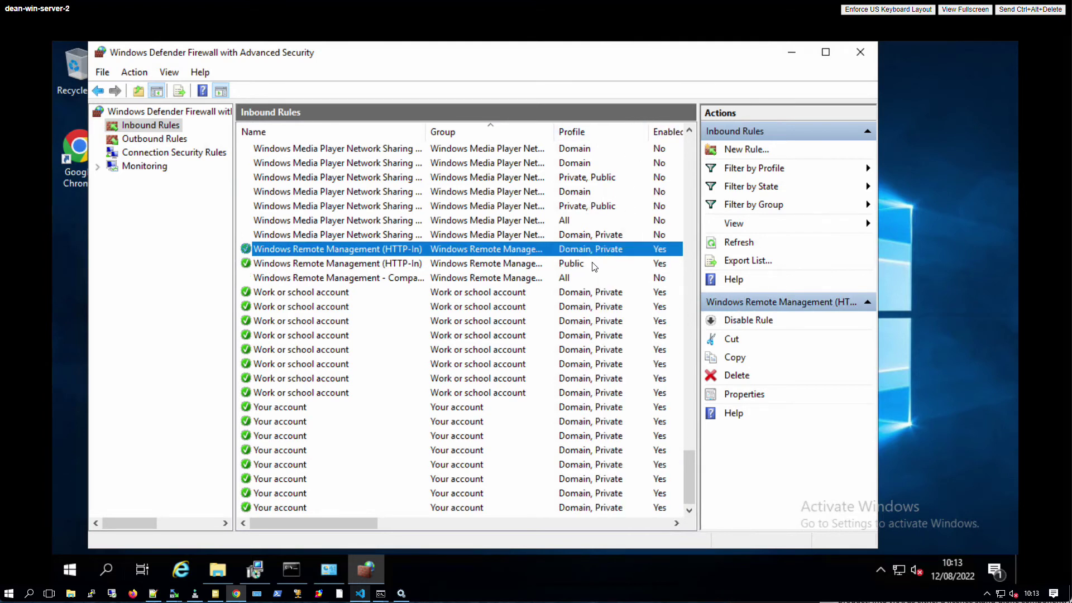
{"action": "left_click", "coordinate": [595, 265]}
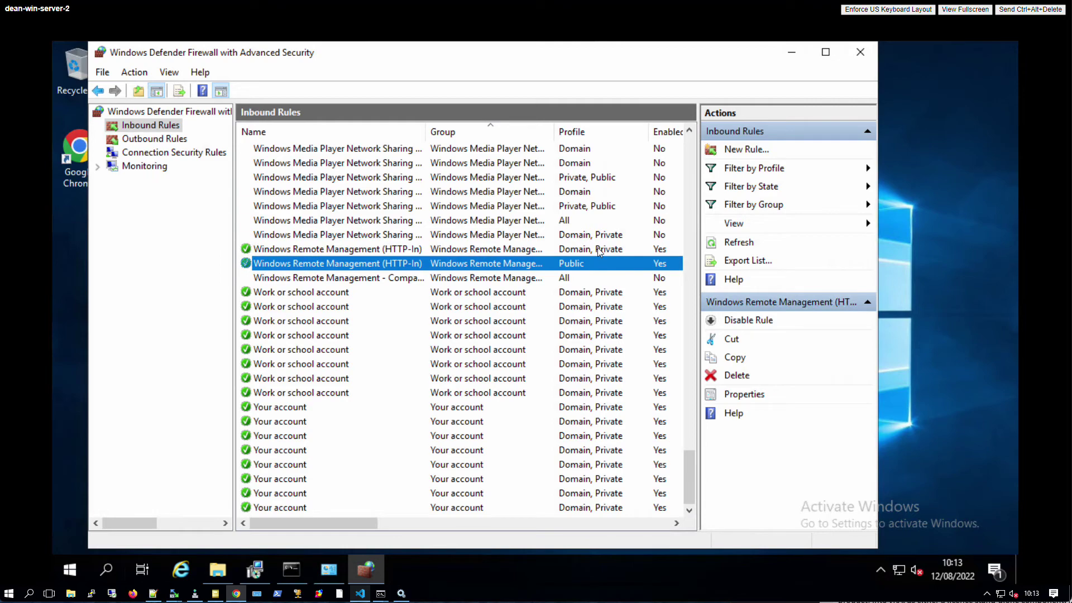
{"action": "scroll", "coordinate": [595, 260], "scroll_direction": "up", "scroll_amount": 15}
{"action": "scroll", "coordinate": [593, 260], "scroll_direction": "up", "scroll_amount": 15}
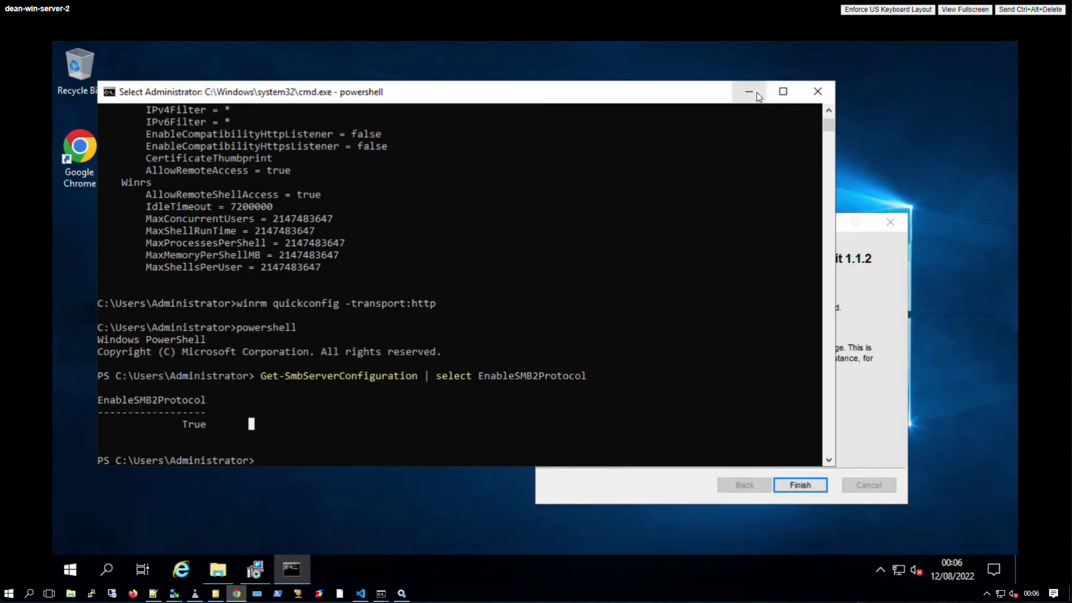
Step: Minimize the command window and enable running Sysprep and shutting down when Sysprep terminates in the Cloudbase-Init setup wizard
{"action": "left_click", "coordinate": [749, 92]}
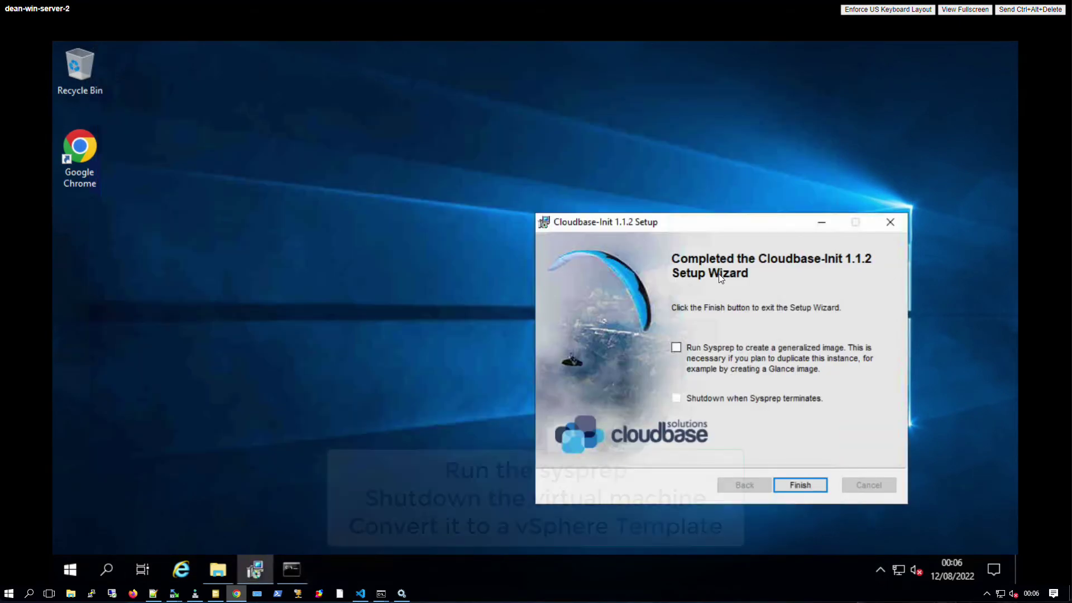
{"action": "left_click_drag", "start_coordinate": [706, 227], "coordinate": [524, 155]}
{"action": "left_click", "coordinate": [495, 275]}
{"action": "left_click", "coordinate": [495, 324]}
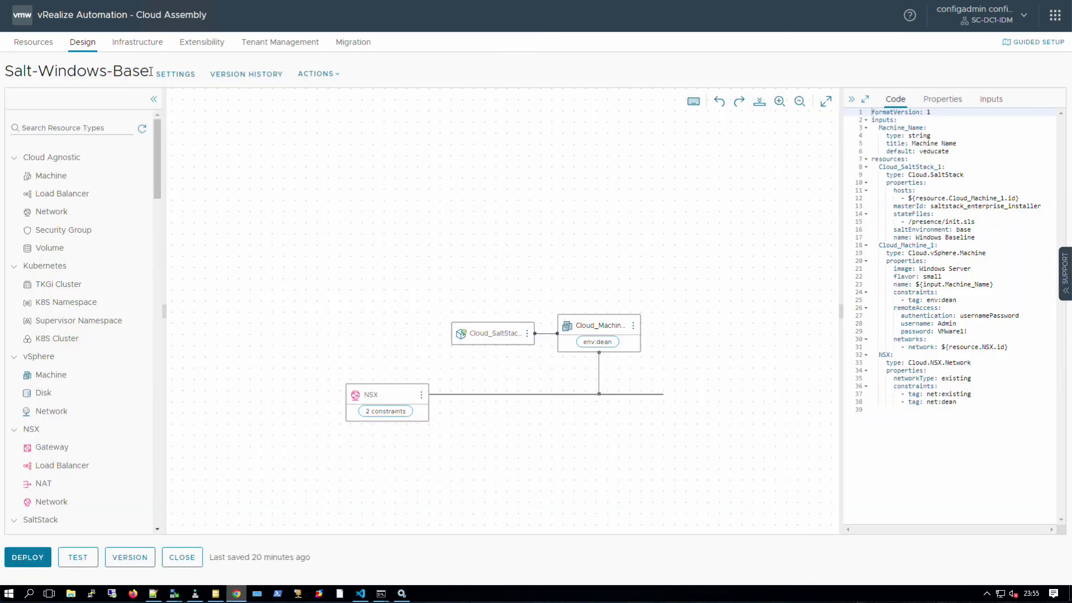
Step: Highlight the -Base part of the Salt-Windows-Base template name and locate SaltStack Config among the resource types
{"action": "left_click_drag", "start_coordinate": [149, 72], "coordinate": [111, 71]}
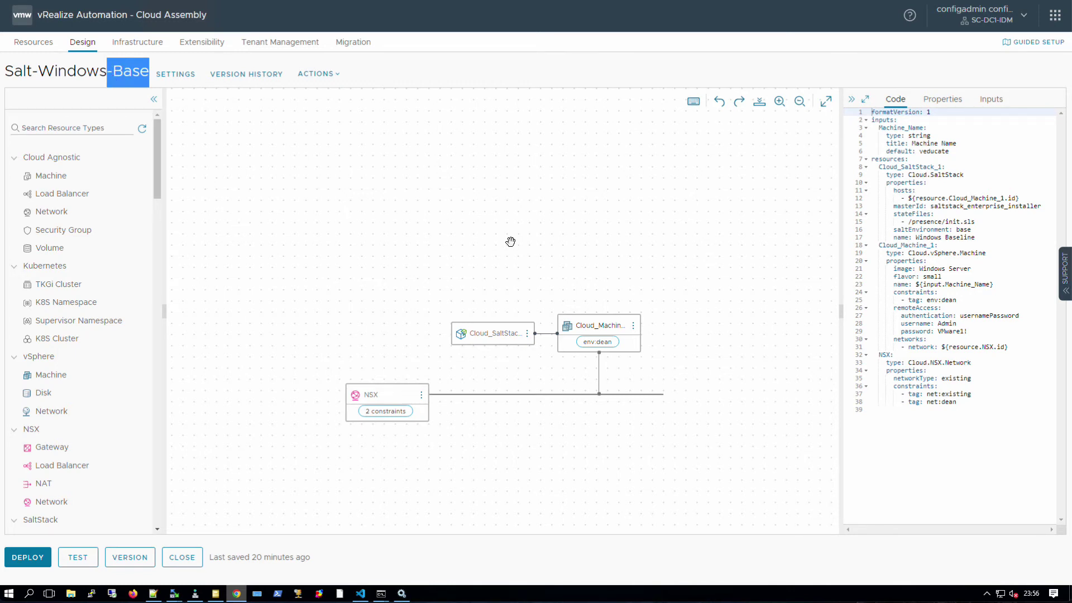
{"action": "scroll", "coordinate": [85, 351], "scroll_direction": "down", "scroll_amount": 6}
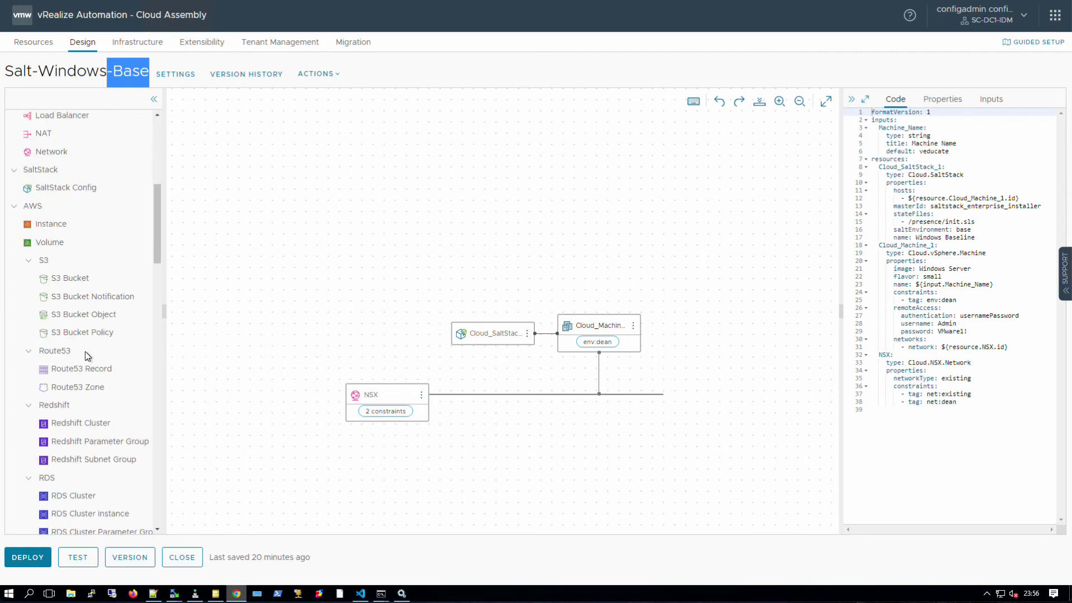
{"action": "scroll", "coordinate": [85, 350], "scroll_direction": "down", "scroll_amount": 1}
{"action": "scroll", "coordinate": [71, 139], "scroll_direction": "up", "scroll_amount": 4}
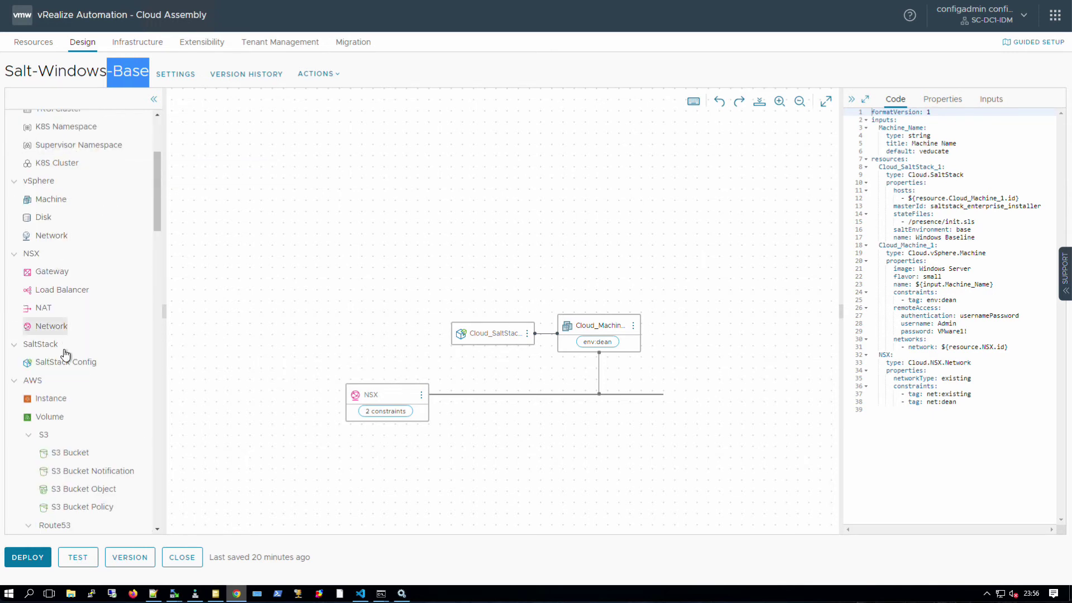
{"action": "mouse_move", "coordinate": [61, 364]}
{"action": "left_mouse_down"}
{"action": "mouse_move", "coordinate": [335, 355]}
{"action": "mouse_move", "coordinate": [96, 342]}
{"action": "mouse_move", "coordinate": [62, 362]}
{"action": "left_mouse_up"}
{"action": "scroll", "coordinate": [65, 190], "scroll_direction": "up", "scroll_amount": 3}
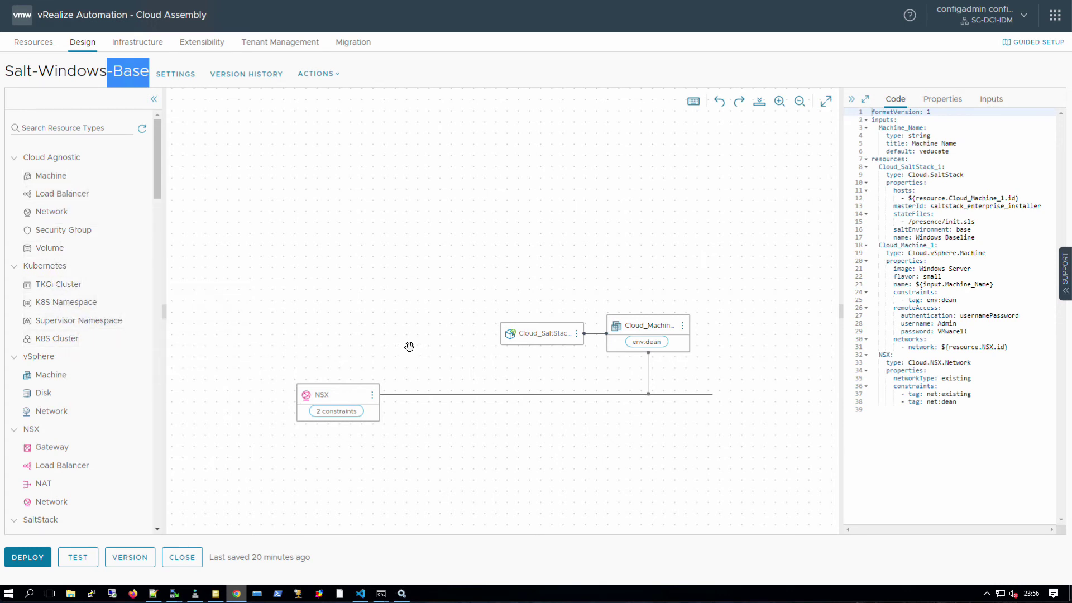
Step: Select the Cloud_SaltStack_1 resource on the canvas and highlight its hosts entry and masterId value in the code
{"action": "left_click", "coordinate": [558, 342]}
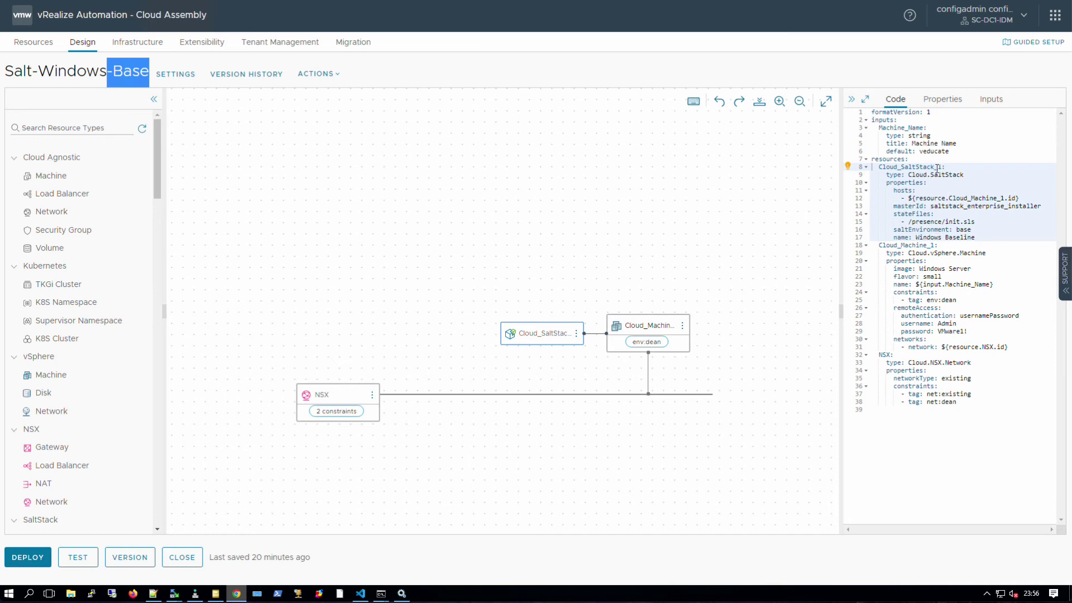
{"action": "left_click_drag", "start_coordinate": [1020, 198], "coordinate": [870, 192]}
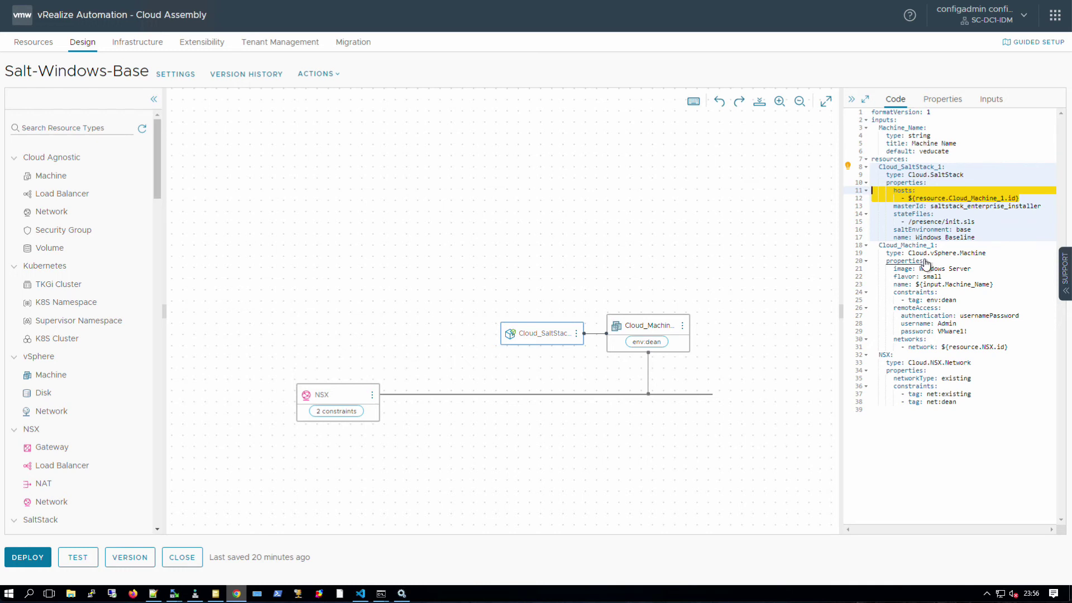
{"action": "left_click", "coordinate": [962, 206]}
{"action": "left_click_drag", "start_coordinate": [931, 206], "coordinate": [1043, 206]}
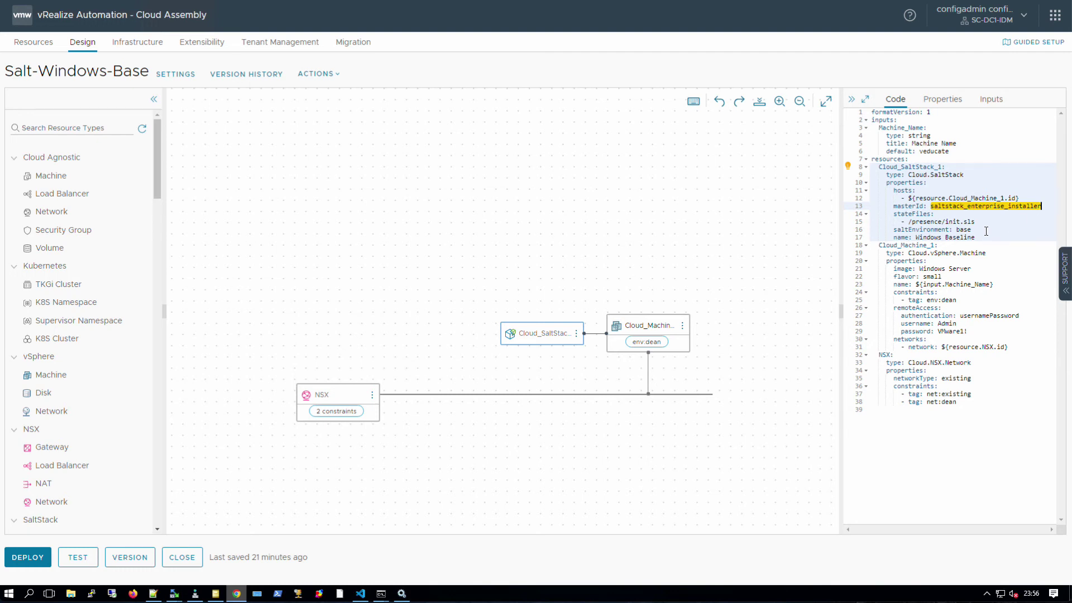
Step: Highlight the saltEnvironment value base and the /presence/init.sls state file in Cloud_SaltStack_1, bringing up the suggested state files
{"action": "left_click_drag", "start_coordinate": [971, 230], "coordinate": [956, 230]}
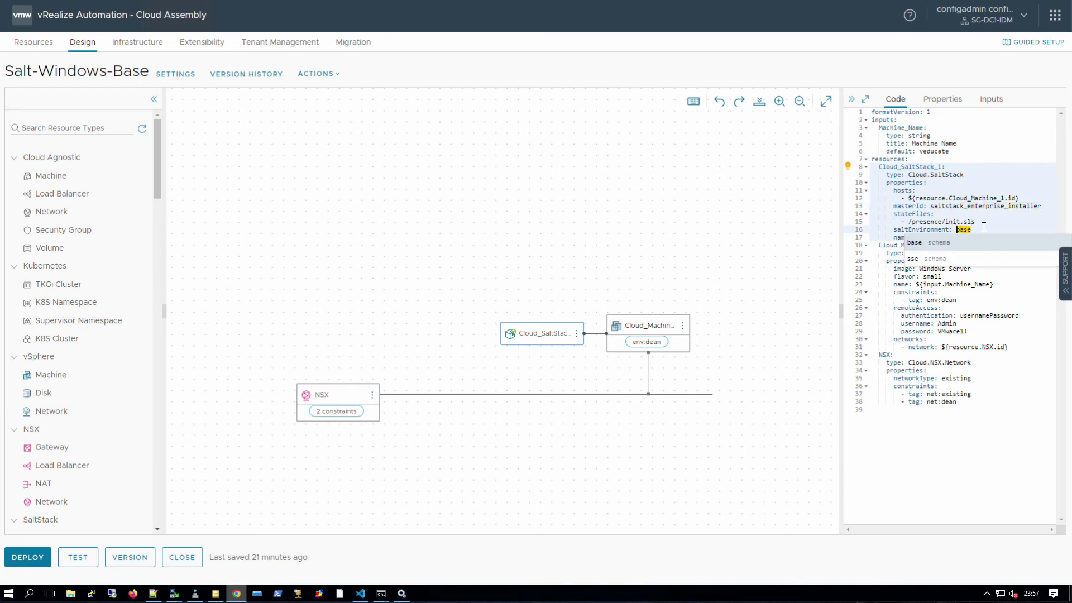
{"action": "left_click", "coordinate": [983, 222]}
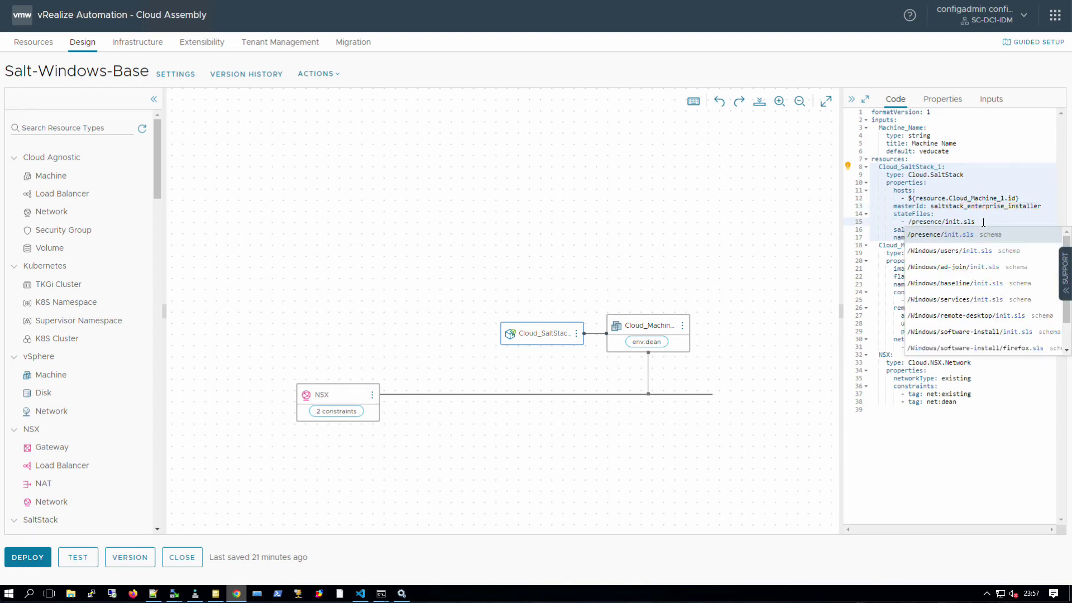
{"action": "left_click_drag", "start_coordinate": [983, 221], "coordinate": [908, 221]}
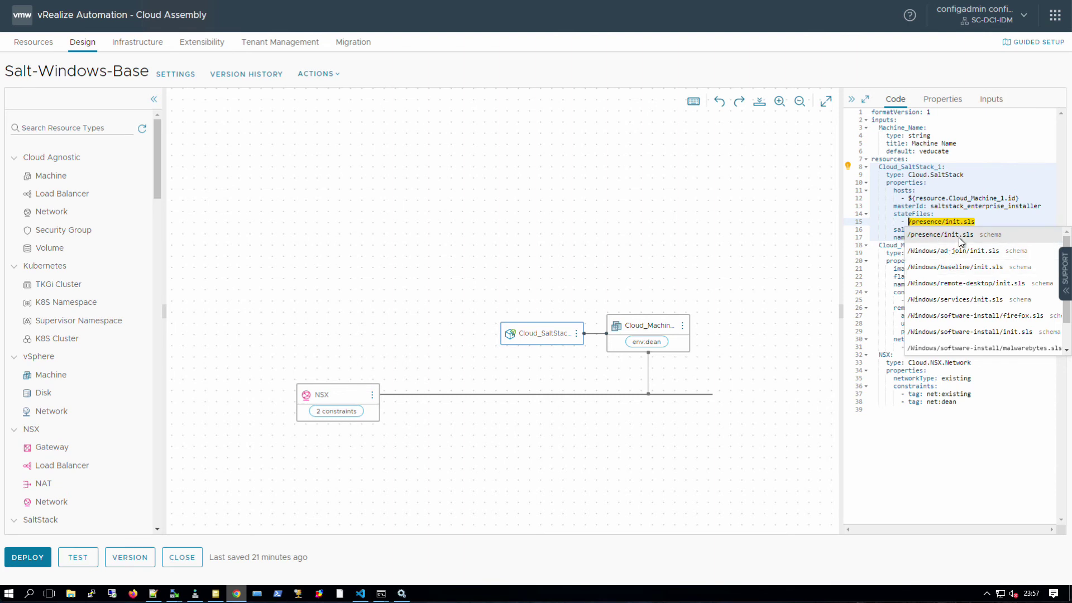
{"action": "key", "text": "End"}
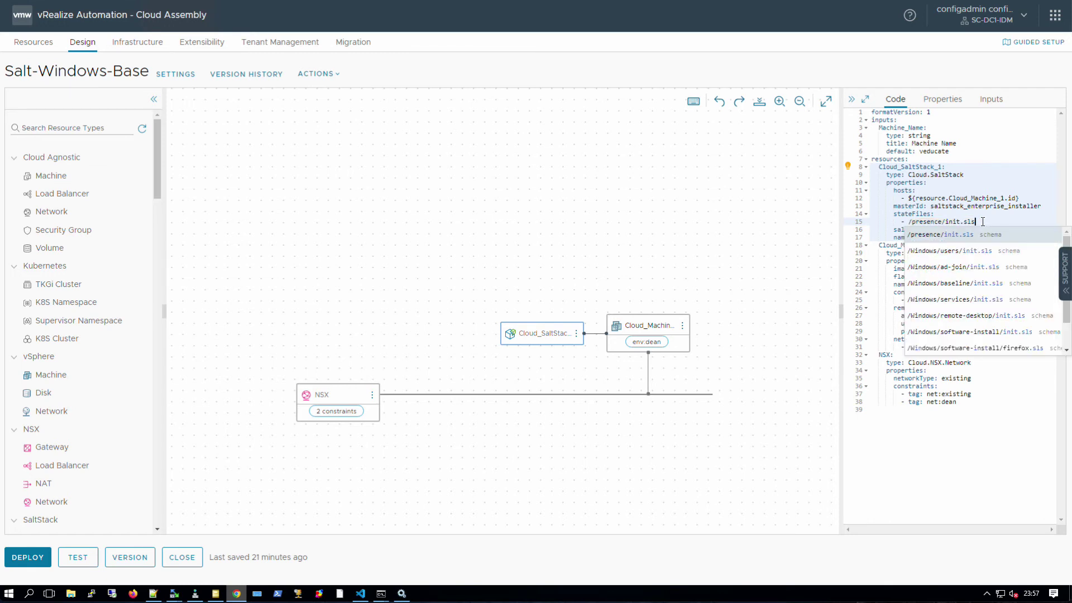
Step: Copy the state file entry, then try empty brackets as the stateFiles and saltEnvironment values to check the suggestions
{"action": "left_click_drag", "start_coordinate": [984, 220], "coordinate": [873, 220]}
{"action": "key", "text": "ctrl+c"}
{"action": "key", "text": "BackSpace"}
{"action": "key", "text": "BackSpace"}
{"action": "type", "text": "["}
{"action": "double_click", "coordinate": [966, 221]}
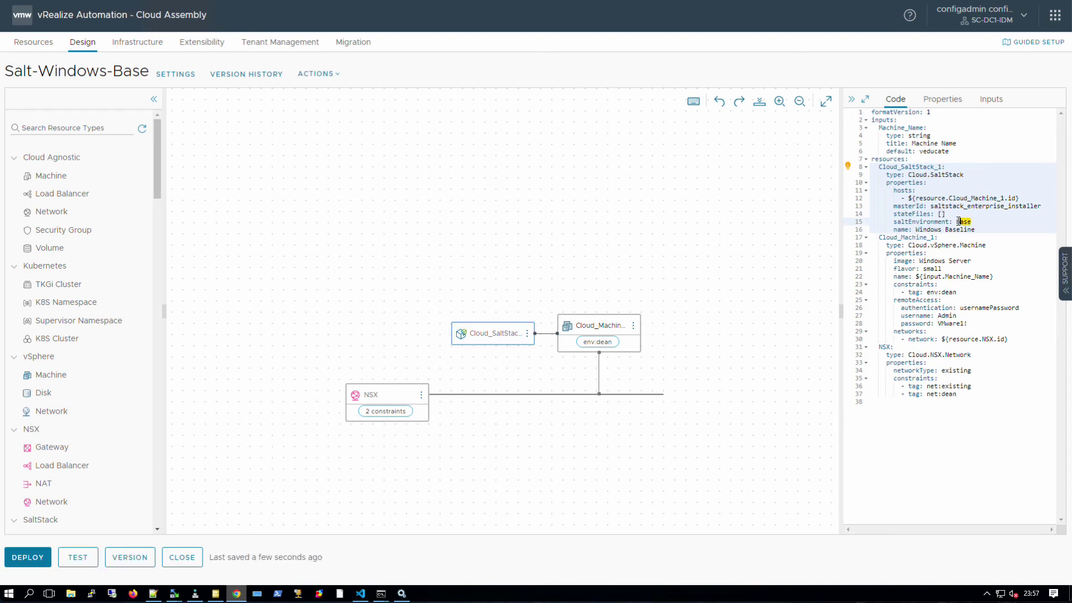
{"action": "type", "text": "["}
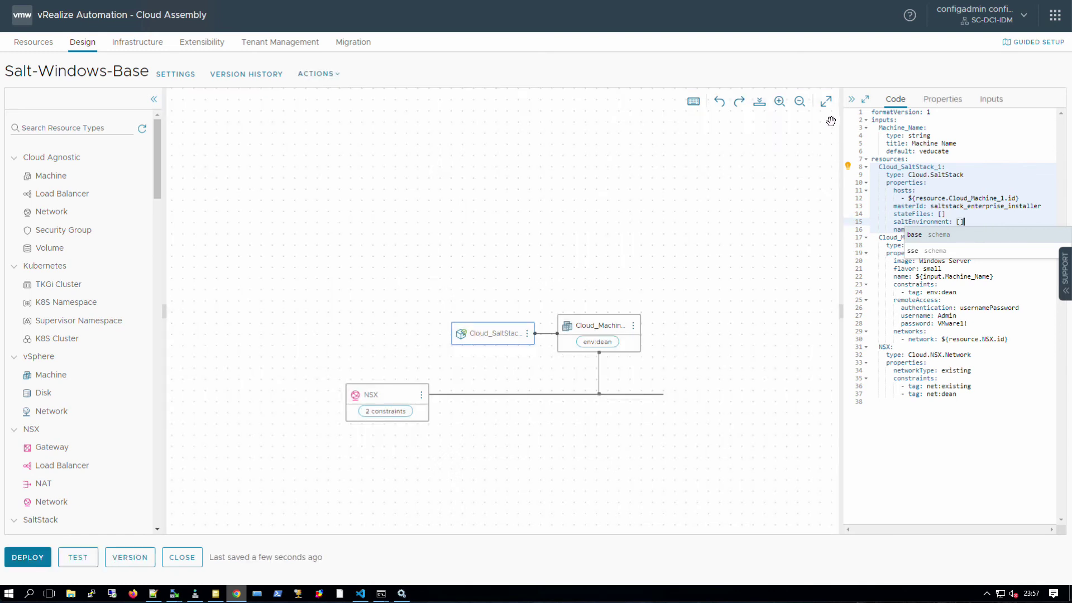
{"action": "key", "text": "Escape"}
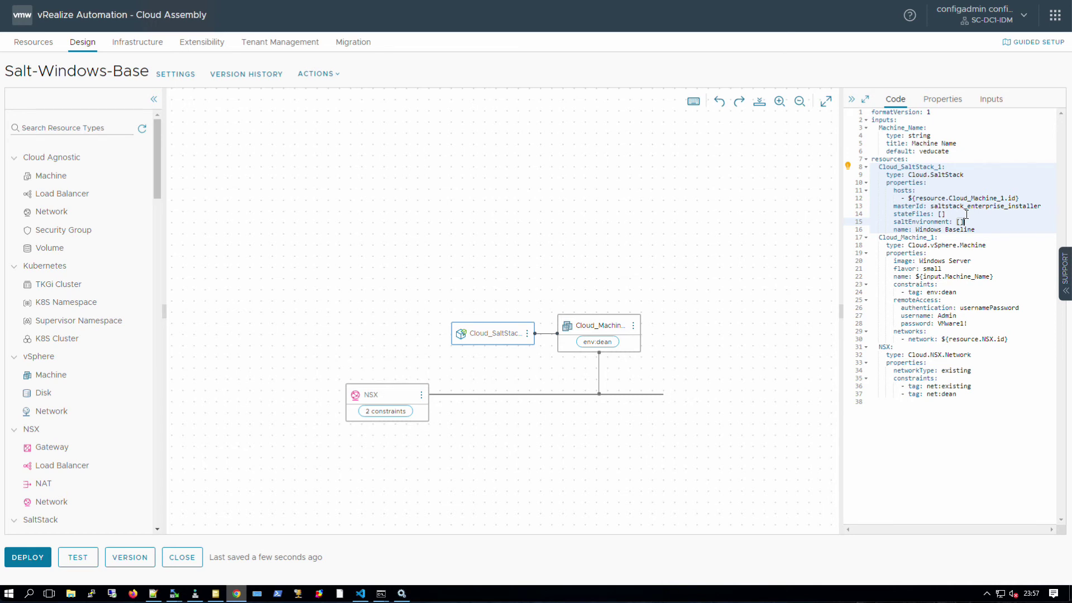
Step: Restore saltEnvironment to base and the stateFiles entry to /presence/init.sls
{"action": "key", "text": "BackSpace"}
{"action": "key", "text": "BackSpace"}
{"action": "type", "text": "base"}
{"action": "key", "text": "Up"}
{"action": "key", "text": "BackSpace"}
{"action": "key", "text": "BackSpace"}
{"action": "key", "text": "ctrl+v"}
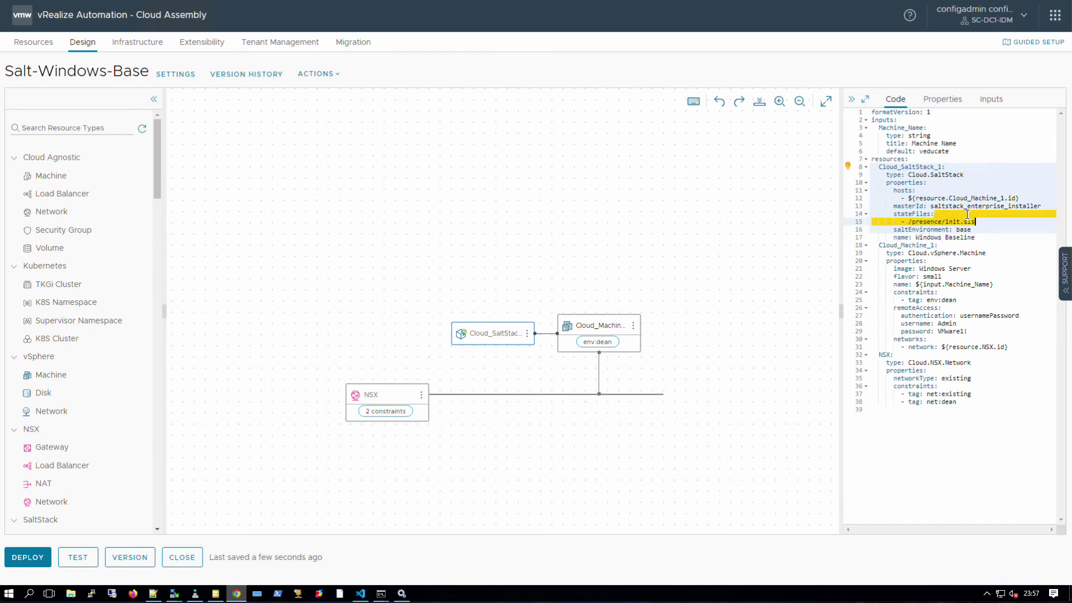
{"action": "key", "text": "Down"}
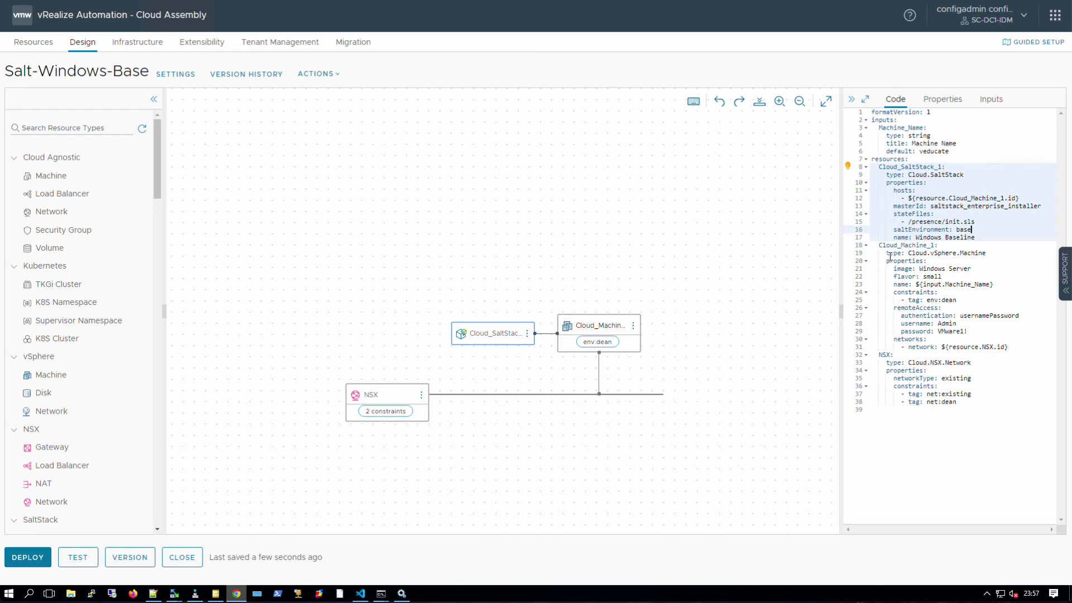
Step: Examine the image, name and remoteAccess properties of Cloud_Machine_1 in the code, highlighting the name value and the remoteAccess block
{"action": "left_click_drag", "start_coordinate": [920, 269], "coordinate": [975, 268]}
{"action": "left_click", "coordinate": [949, 269]}
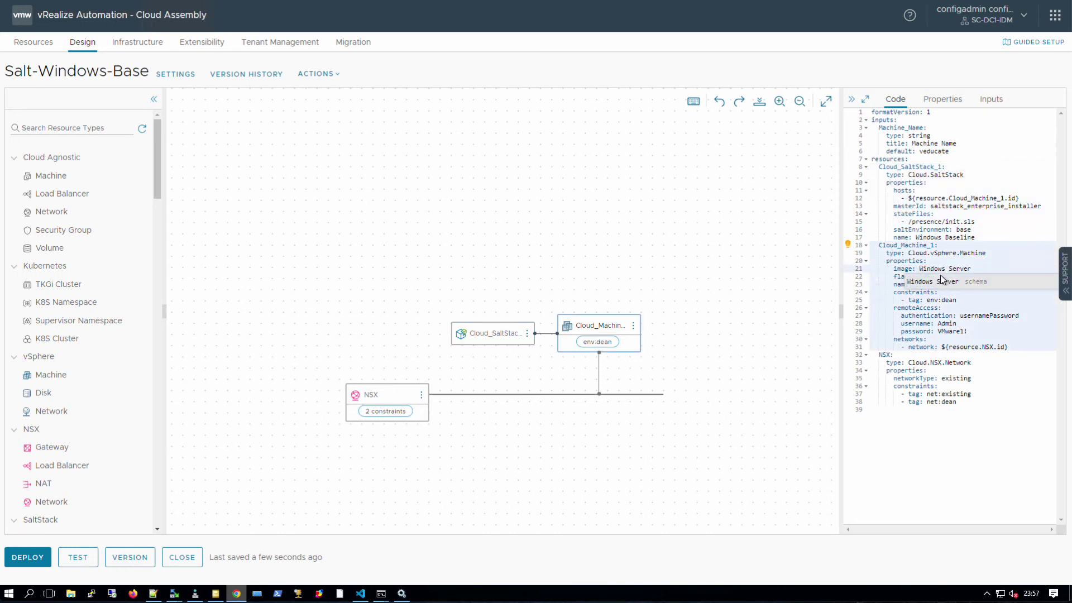
{"action": "left_click_drag", "start_coordinate": [883, 276], "coordinate": [916, 284]}
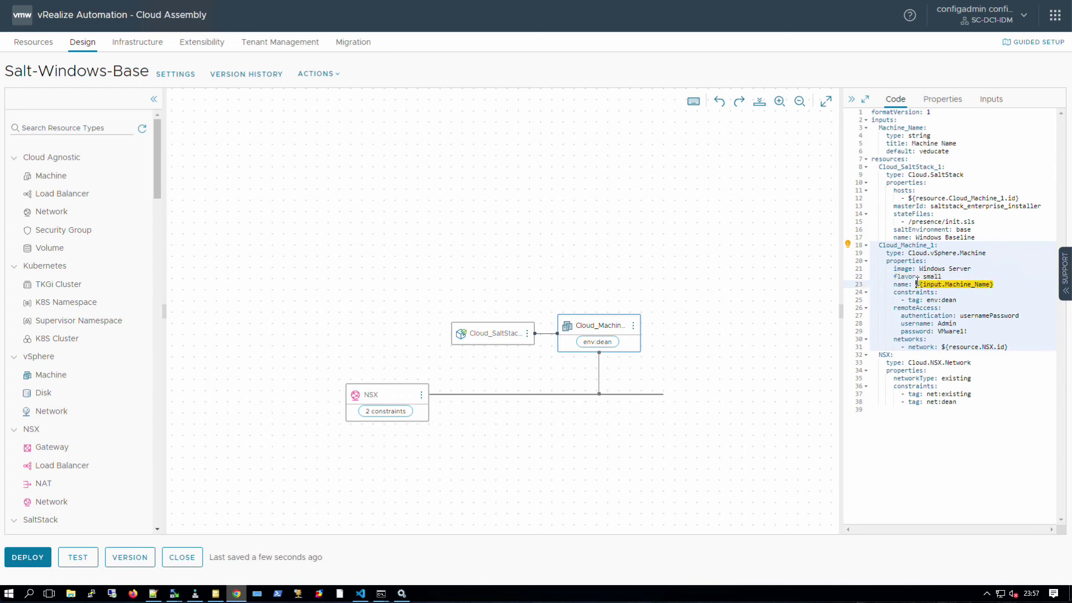
{"action": "left_click_drag", "start_coordinate": [969, 331], "coordinate": [866, 309]}
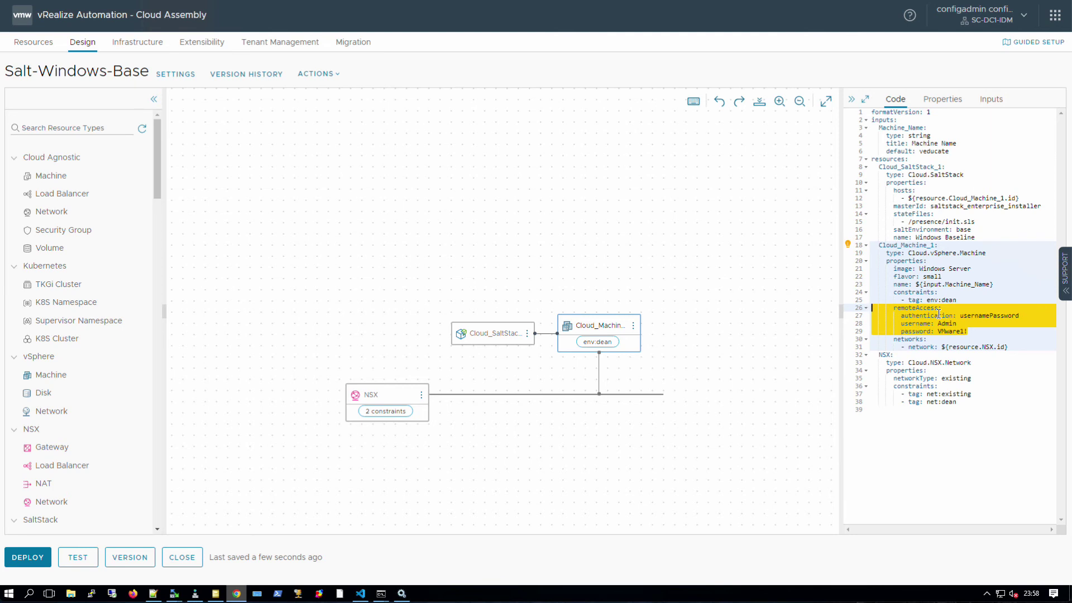
{"action": "left_click_drag", "start_coordinate": [977, 331], "coordinate": [884, 309]}
Step: Open the veducate-base deployment's history and inspect the log of the Cloud_SaltStack_1 ALLOCATE_IN_PROGRESS event, highlighting the host name
{"action": "left_click", "coordinate": [33, 44]}
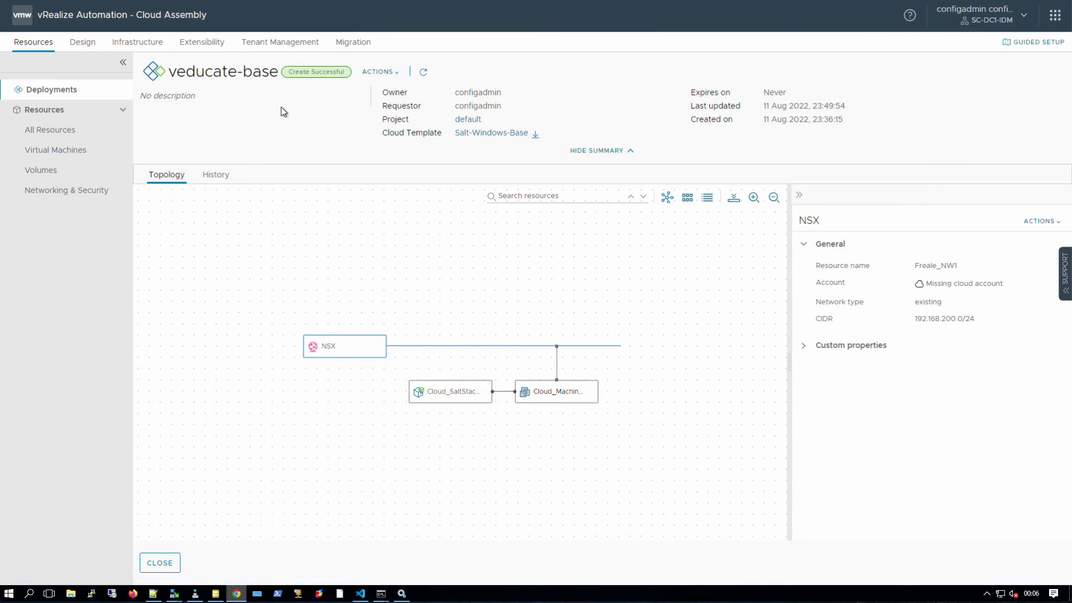
{"action": "left_click_drag", "start_coordinate": [170, 72], "coordinate": [276, 73]}
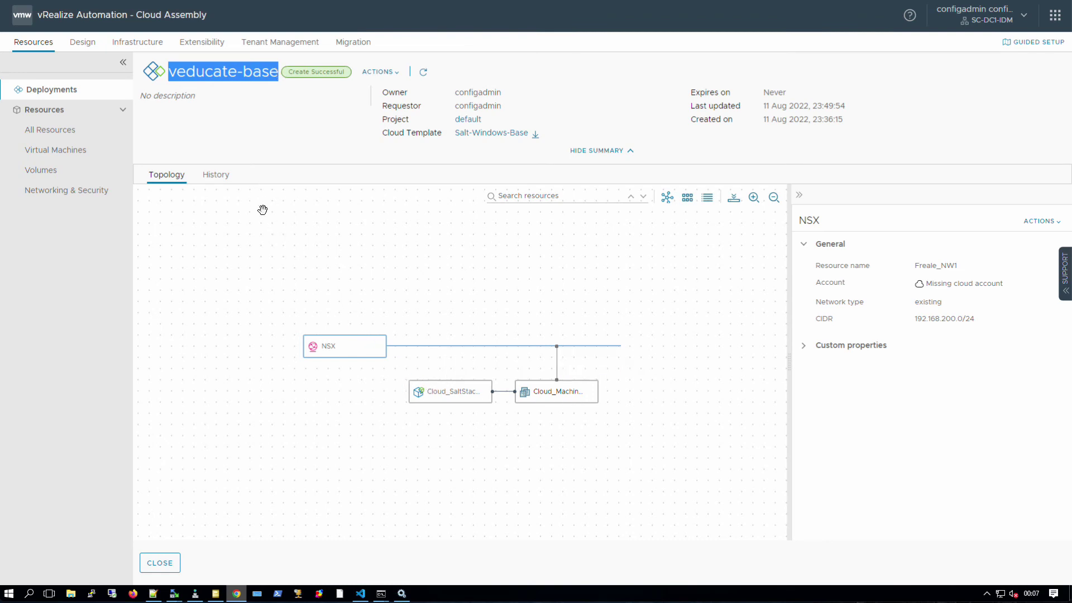
{"action": "left_click", "coordinate": [225, 184]}
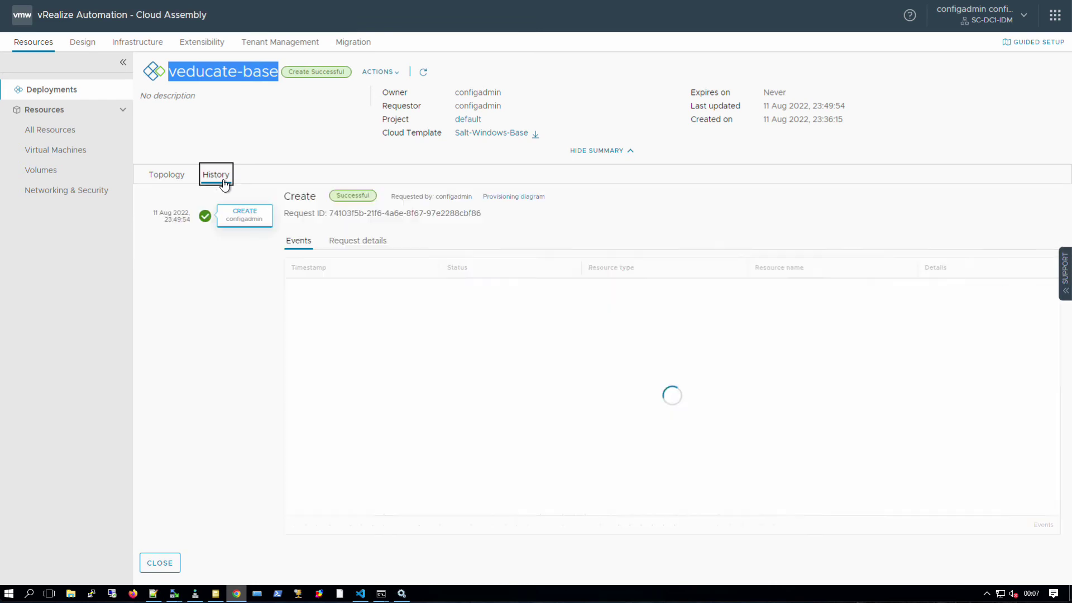
{"action": "scroll", "coordinate": [700, 482], "scroll_direction": "down", "scroll_amount": 5}
{"action": "scroll", "coordinate": [680, 357], "scroll_direction": "up", "scroll_amount": 1}
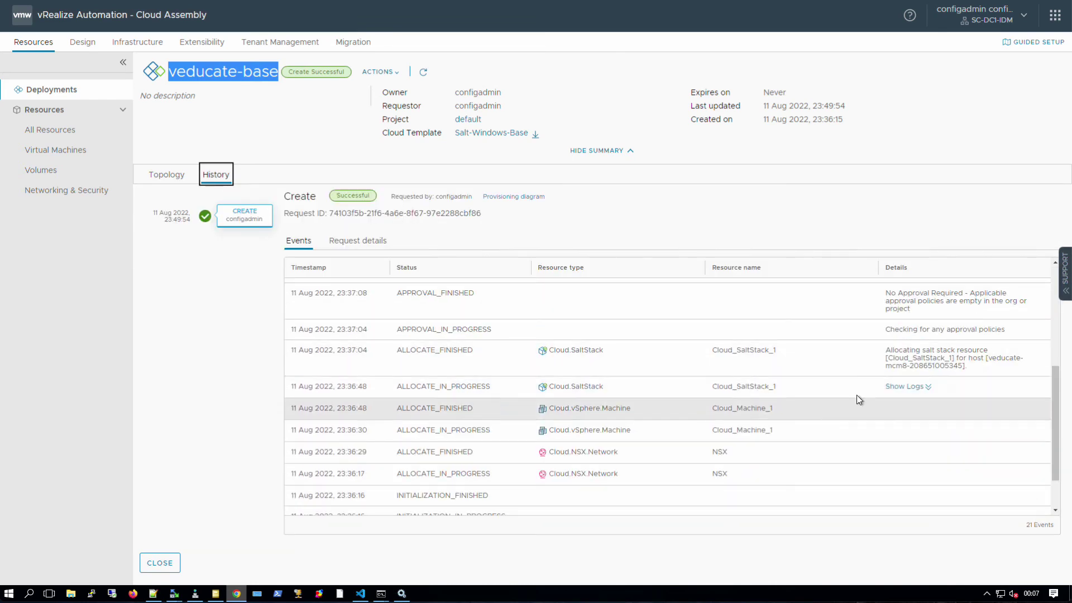
{"action": "left_click", "coordinate": [908, 386]}
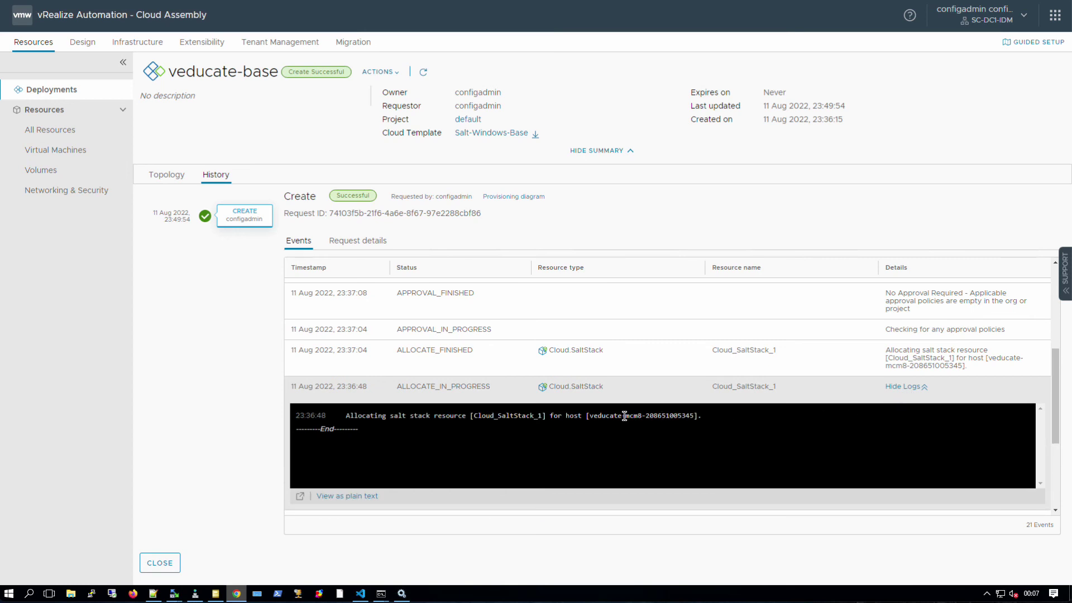
{"action": "left_click_drag", "start_coordinate": [593, 416], "coordinate": [695, 418]}
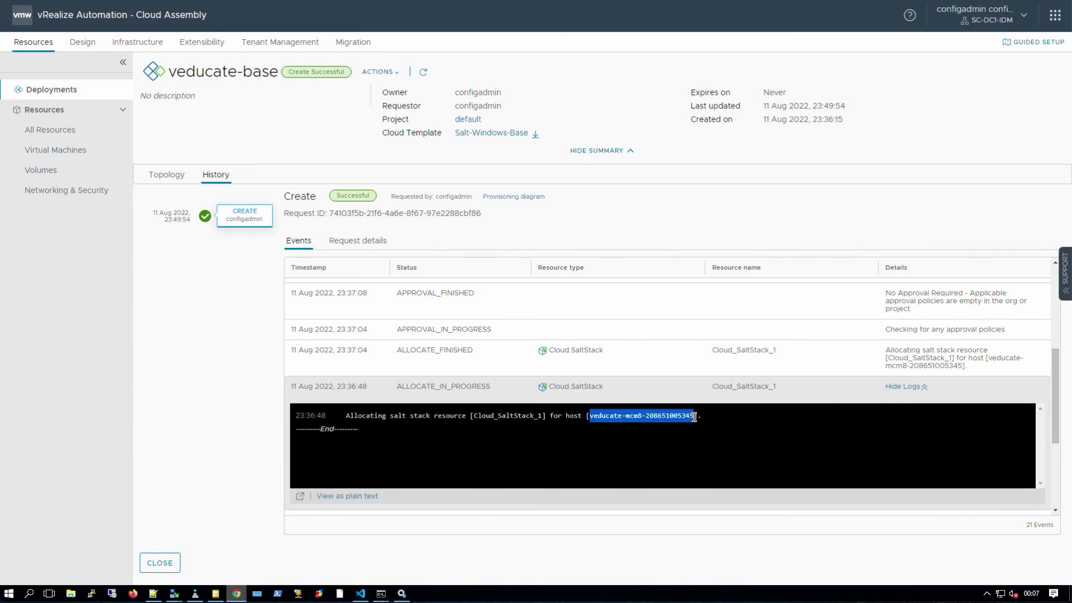
{"action": "left_click", "coordinate": [905, 387]}
Step: Read the log of the Cloud_SaltStack_1 CREATE_IN_PROGRESS event and highlight the JID of the successful state file run
{"action": "scroll", "coordinate": [810, 362], "scroll_direction": "up", "scroll_amount": 3}
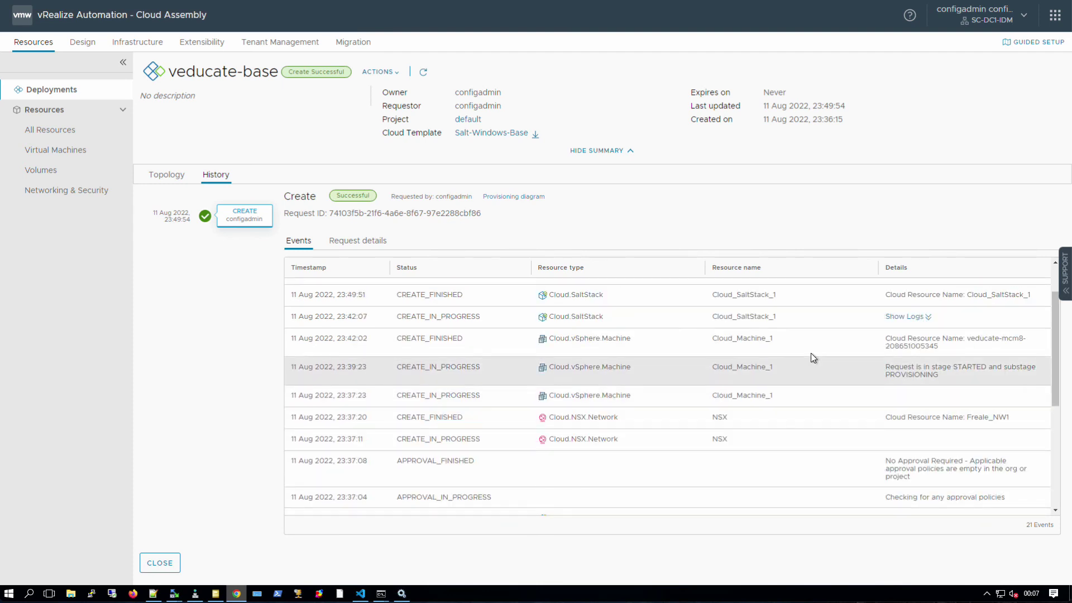
{"action": "left_click", "coordinate": [898, 317]}
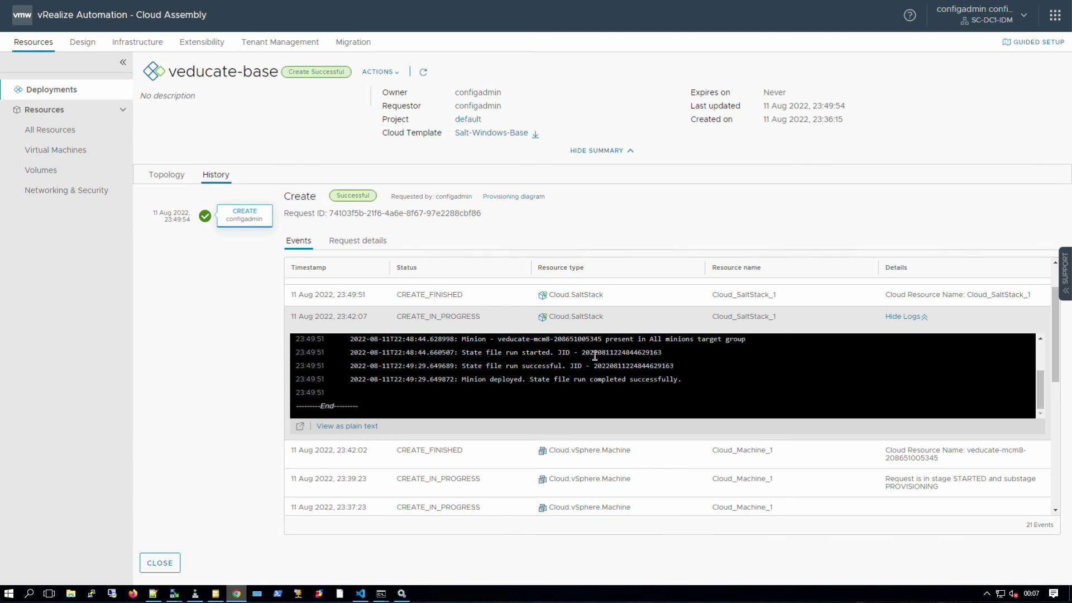
{"action": "scroll", "coordinate": [603, 365], "scroll_direction": "up", "scroll_amount": 2}
{"action": "scroll", "coordinate": [603, 365], "scroll_direction": "up", "scroll_amount": 1}
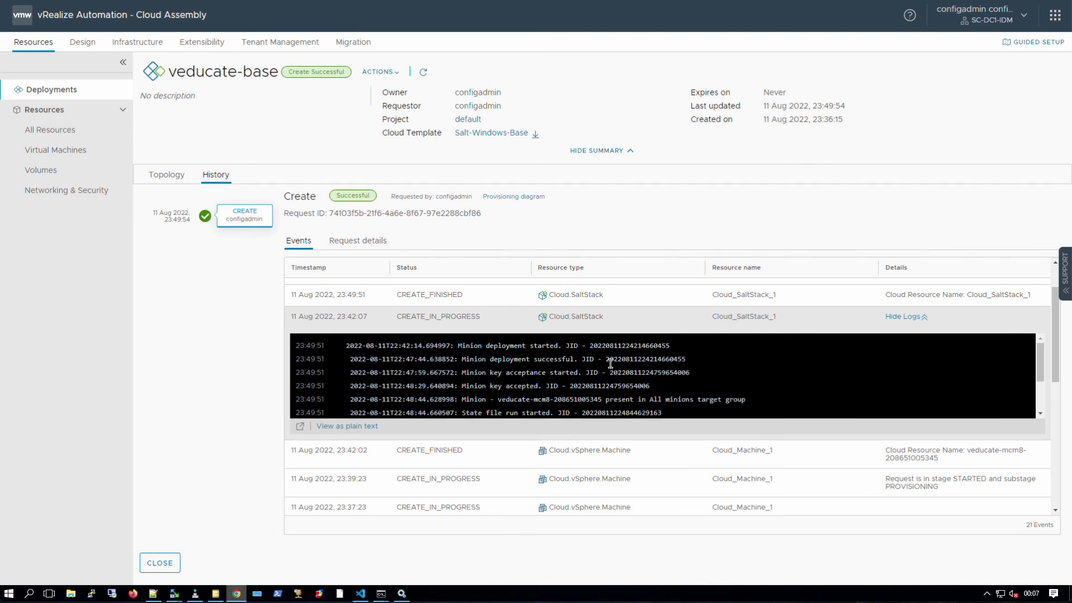
{"action": "scroll", "coordinate": [610, 362], "scroll_direction": "down", "scroll_amount": 2}
{"action": "left_click_drag", "start_coordinate": [594, 366], "coordinate": [676, 367]}
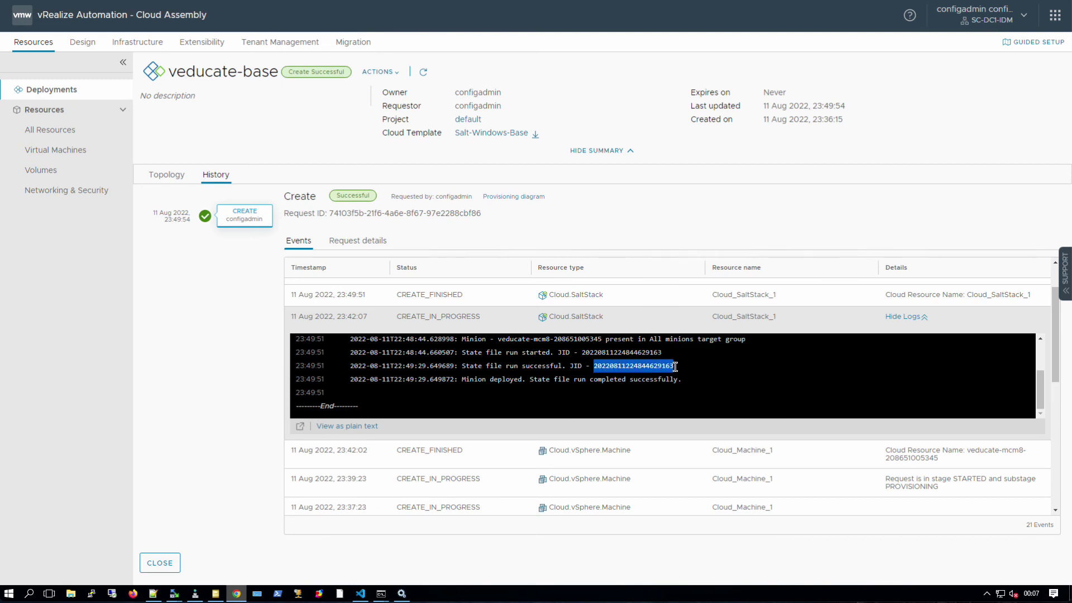
Step: Copy the minion name from the Cloud_SaltStack_1 creation log
{"action": "left_click_drag", "start_coordinate": [601, 339], "coordinate": [498, 399]}
{"action": "right_click", "coordinate": [510, 398]}
{"action": "left_click", "coordinate": [540, 410]}
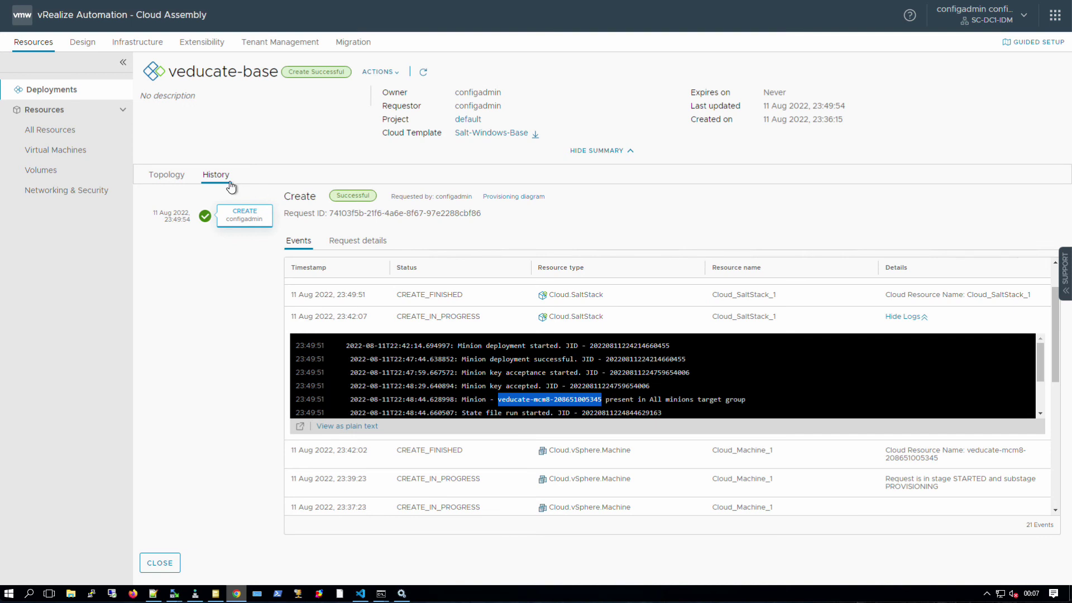
Step: Inspect Cloud_Machine_1 and Cloud_SaltStack_1 in the deployment topology, expanding the SaltStack resource's minions, state files and custom properties
{"action": "left_click", "coordinate": [184, 178]}
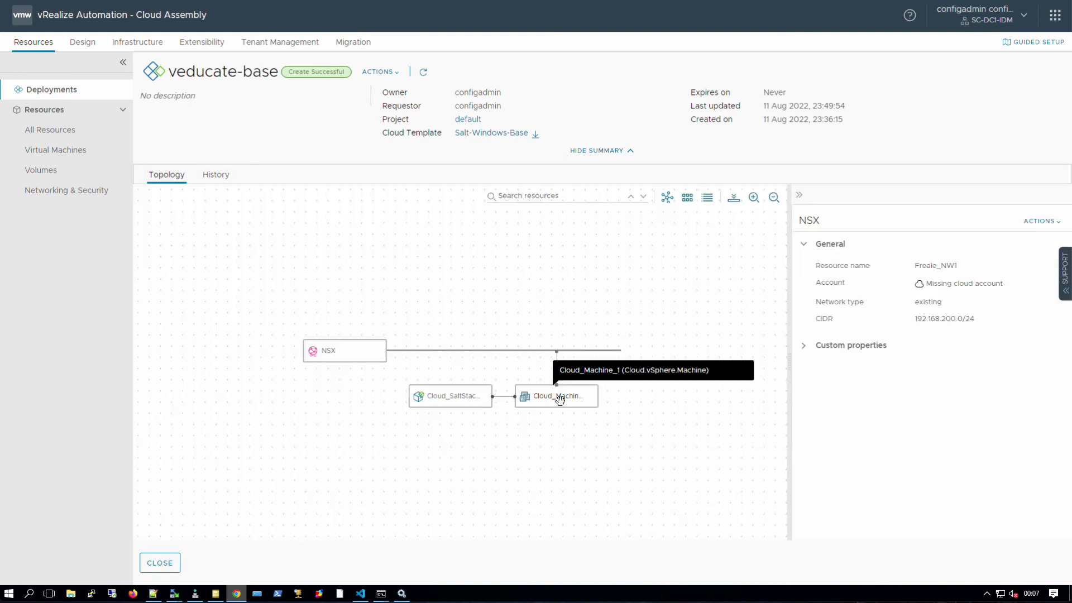
{"action": "left_click", "coordinate": [561, 396]}
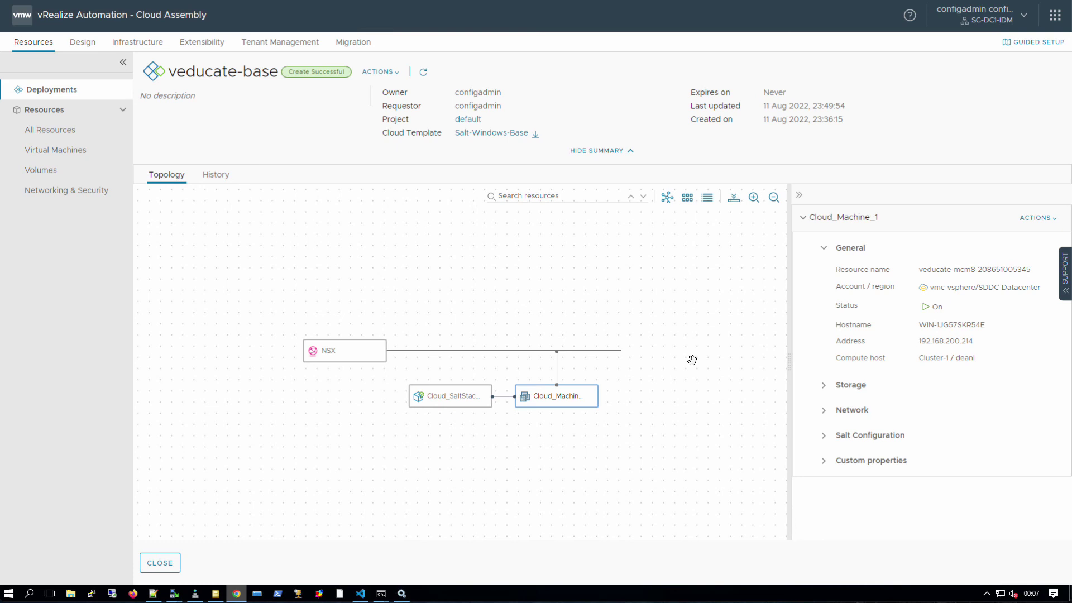
{"action": "left_click", "coordinate": [455, 399]}
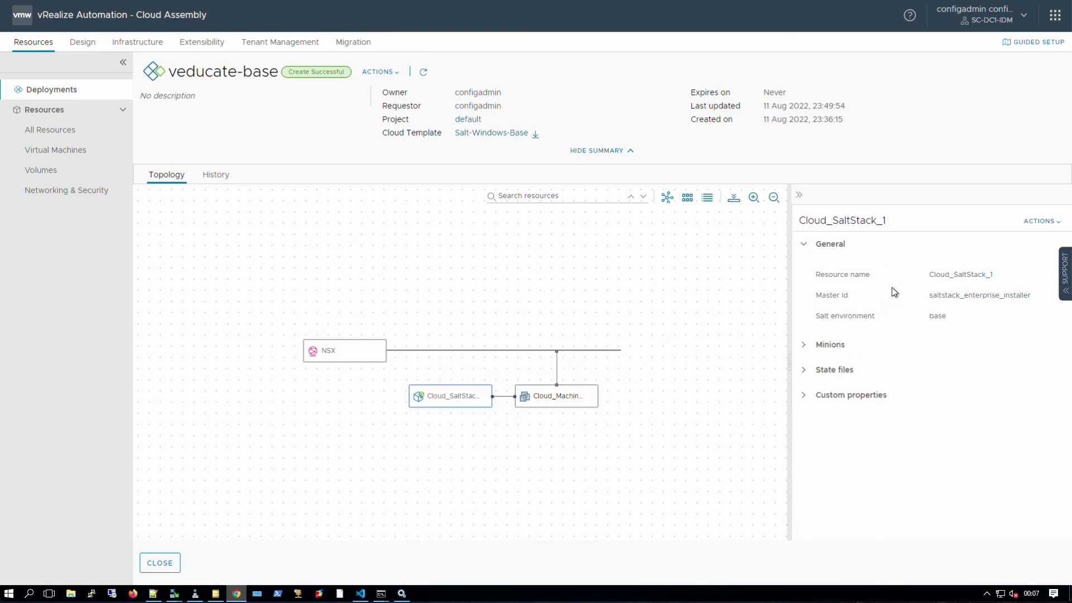
{"action": "left_click", "coordinate": [804, 344]}
{"action": "left_click", "coordinate": [804, 400]}
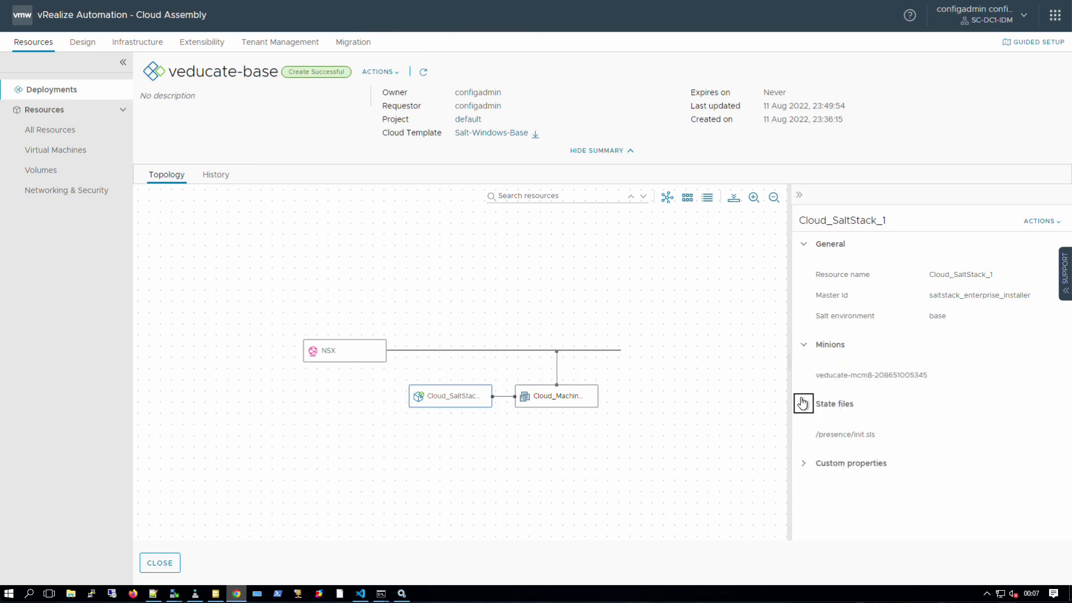
{"action": "left_click_drag", "start_coordinate": [816, 434], "coordinate": [877, 435]}
{"action": "left_click", "coordinate": [803, 463]}
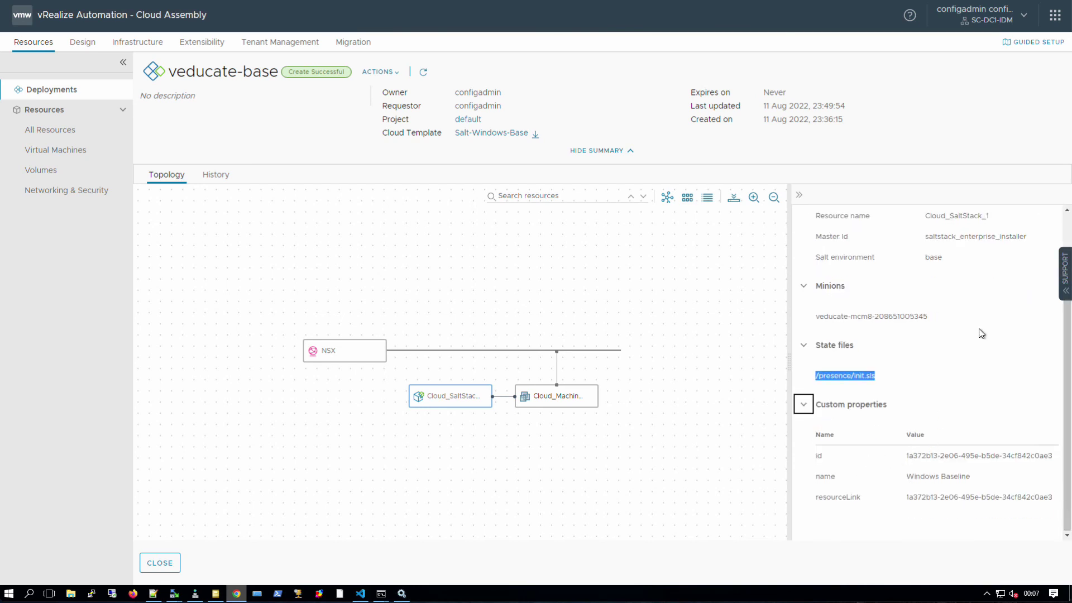
Step: Try updating Cloud_SaltStack_1's Salt configuration with the base environment, browse the available state files, and cancel the dialog
{"action": "scroll", "coordinate": [964, 364], "scroll_direction": "up", "scroll_amount": 1}
{"action": "left_click", "coordinate": [1029, 220]}
{"action": "left_click", "coordinate": [1008, 255]}
{"action": "left_click", "coordinate": [489, 286]}
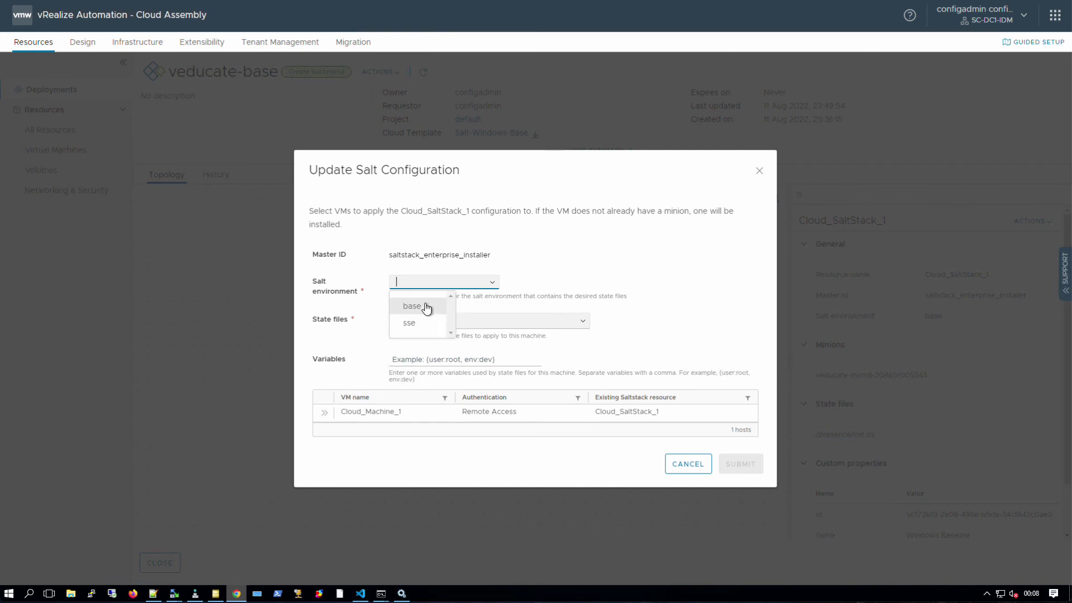
{"action": "left_click", "coordinate": [427, 307]}
{"action": "left_click", "coordinate": [581, 320]}
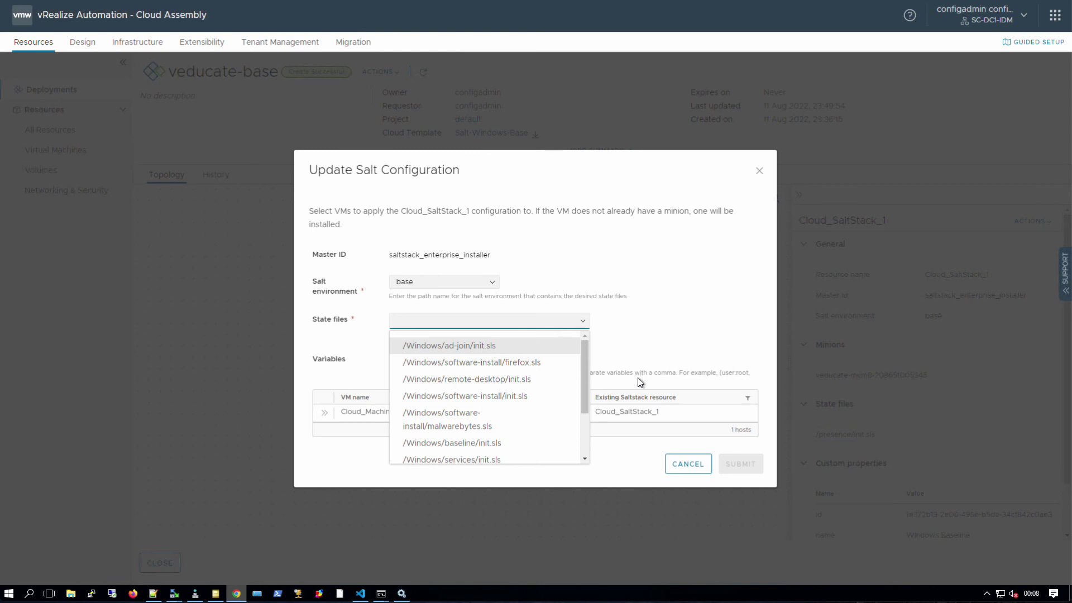
{"action": "left_click", "coordinate": [682, 464]}
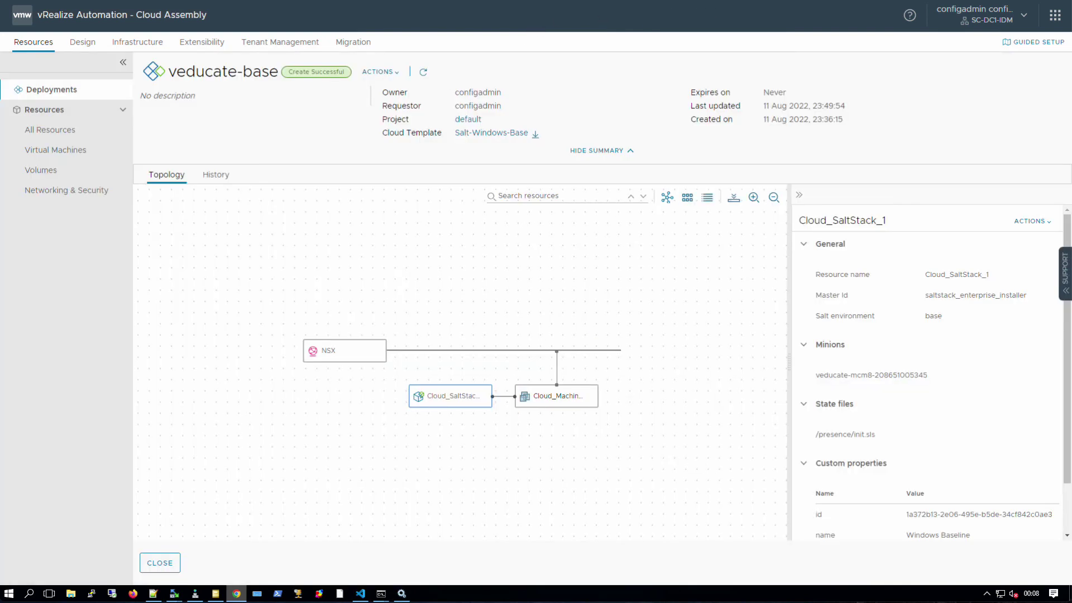
Step: Switch to SaltStack Config and filter all minions by the copied minion ID to check the new machine's presence
{"action": "key", "text": "ctrl+Tab"}
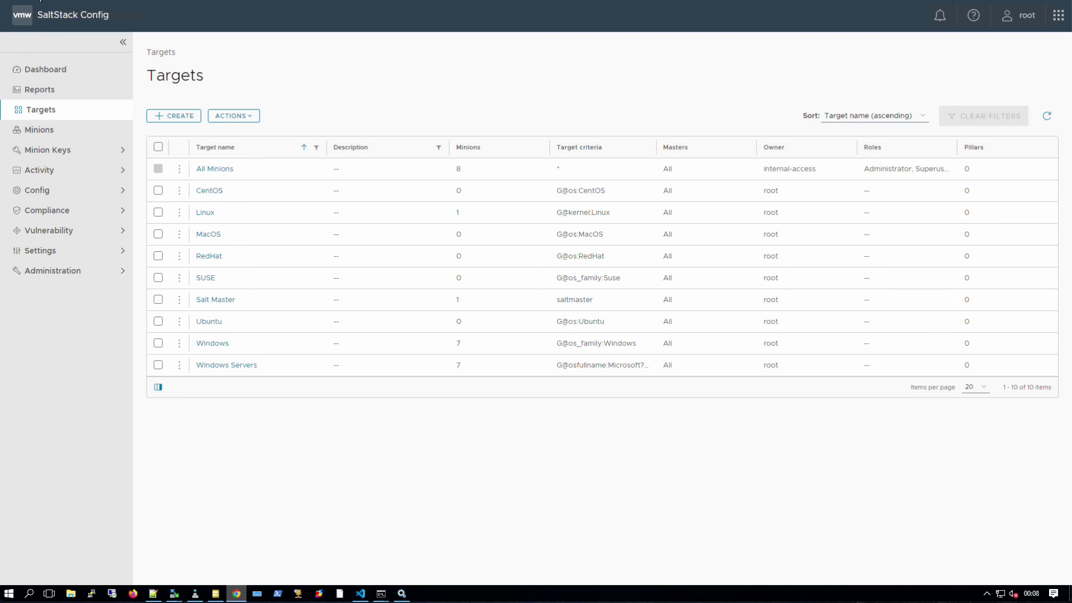
{"action": "left_click", "coordinate": [38, 21]}
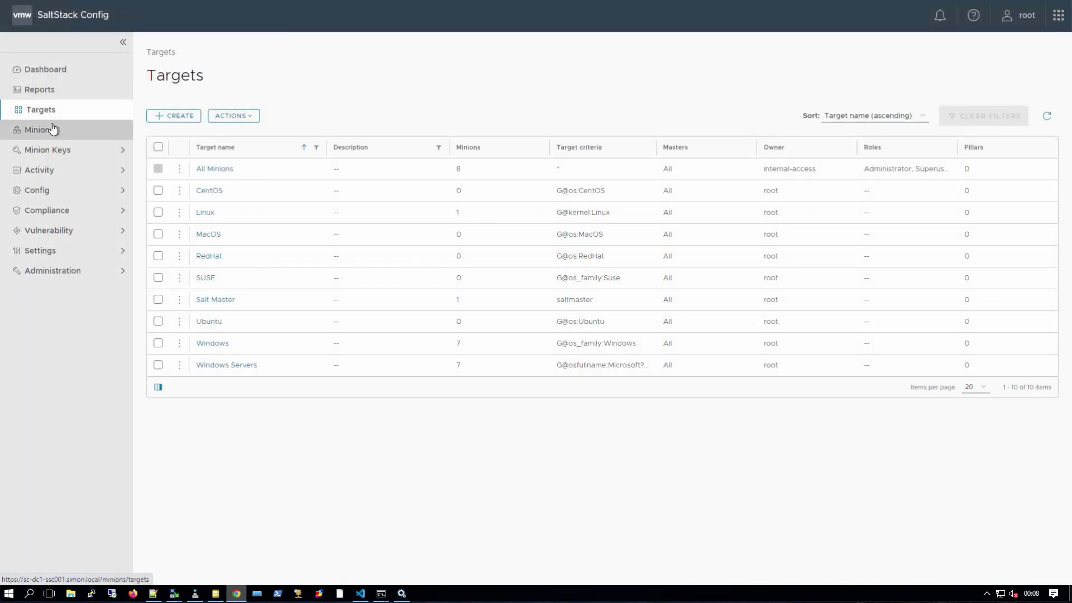
{"action": "left_click", "coordinate": [51, 126]}
{"action": "left_click", "coordinate": [698, 170]}
{"action": "key", "text": "ctrl+v"}
{"action": "left_click", "coordinate": [462, 203]}
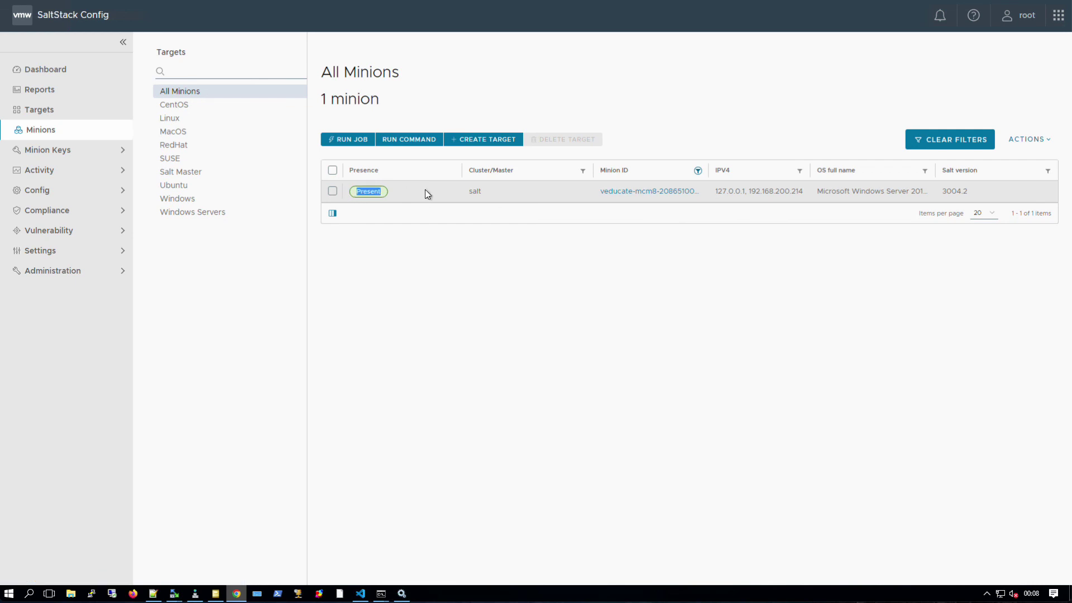
Step: Show the completed activity and open the latest deploy.minion and state.apply job results in separate browser tabs
{"action": "left_click", "coordinate": [58, 169]}
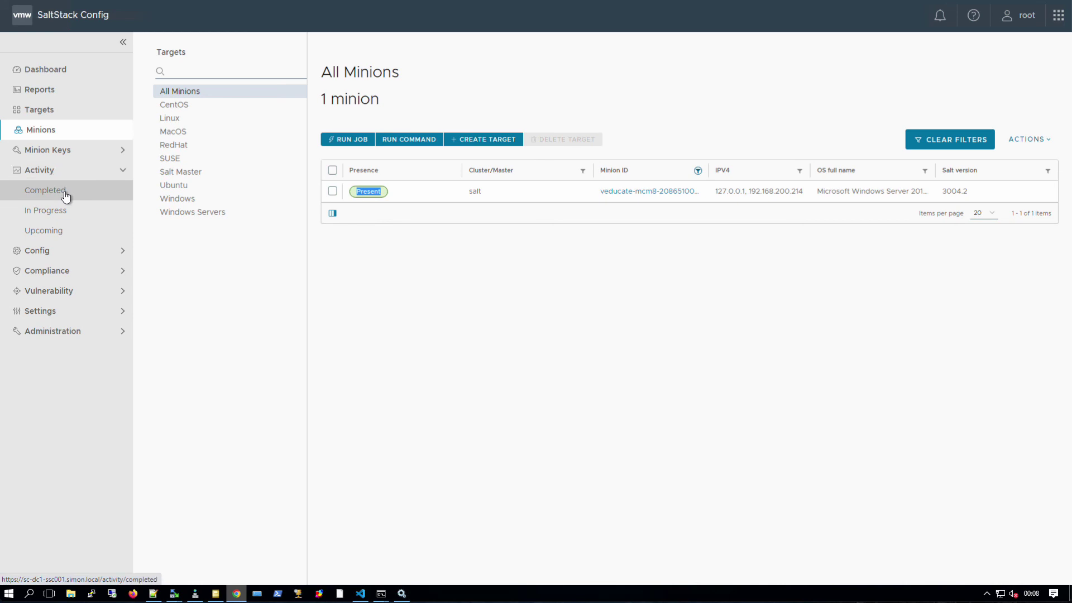
{"action": "left_click", "coordinate": [67, 196]}
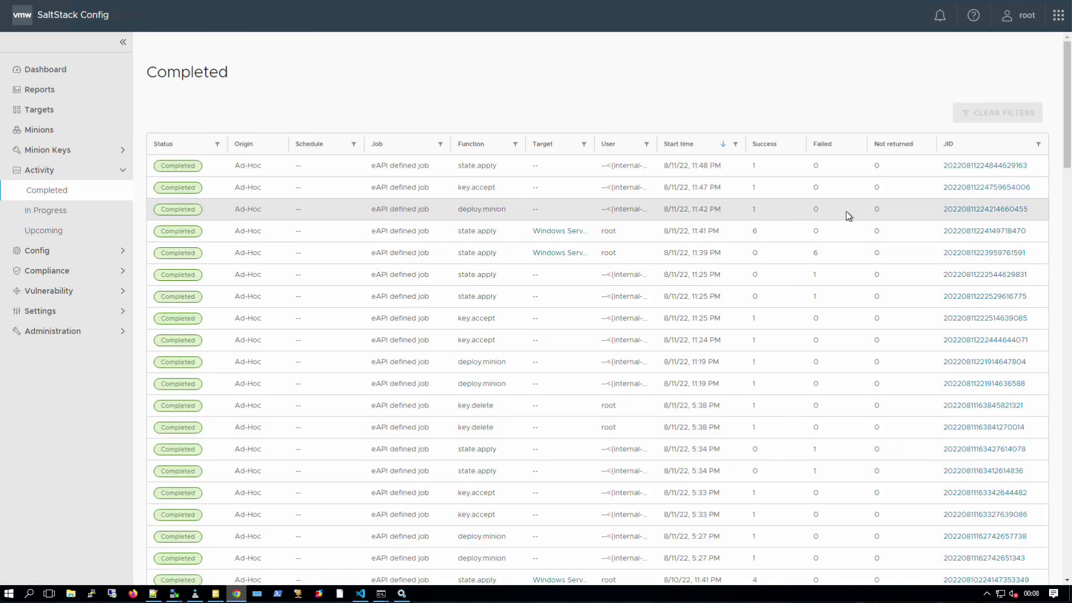
{"action": "left_click", "coordinate": [978, 212]}
{"action": "right_click", "coordinate": [978, 212]}
{"action": "left_click", "coordinate": [984, 215]}
{"action": "right_click", "coordinate": [952, 174]}
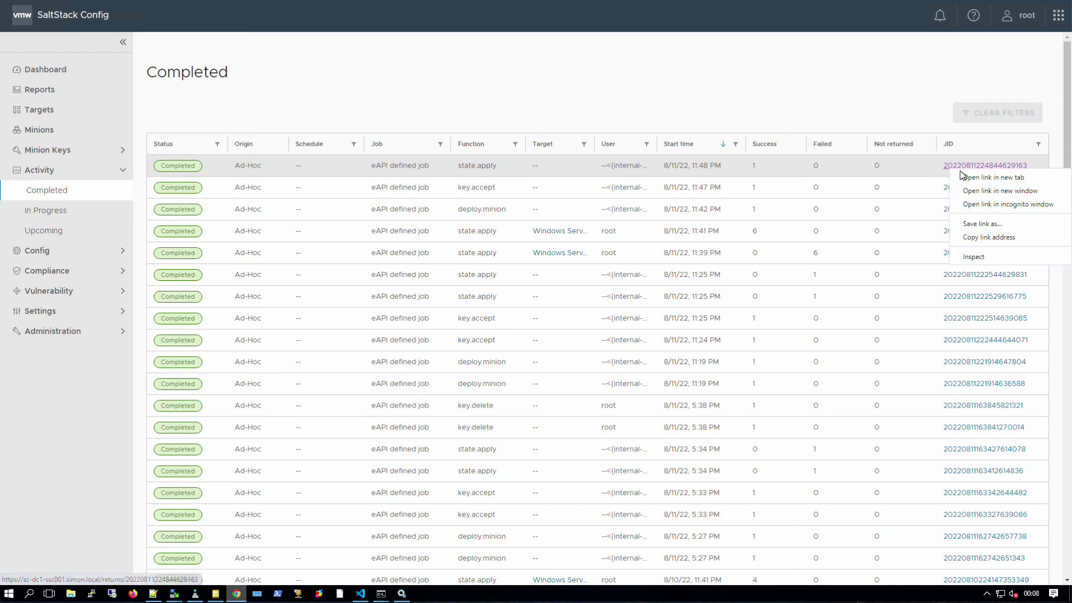
{"action": "left_click", "coordinate": [967, 177]}
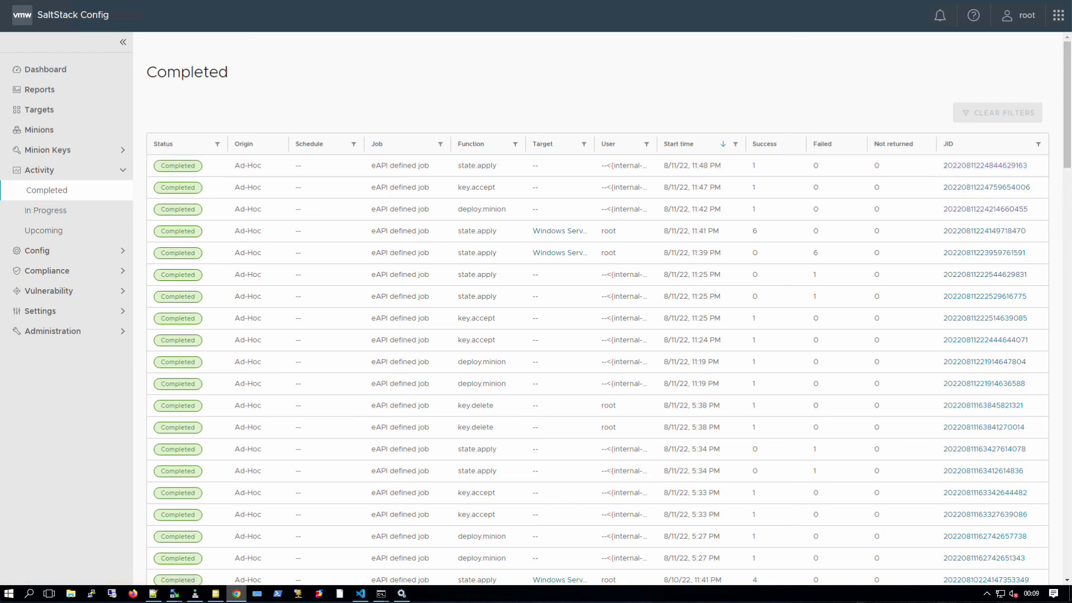
Step: Examine the raw output of the deploy.minion job for the new machine's minion deployment
{"action": "key", "text": "ctrl+Tab"}
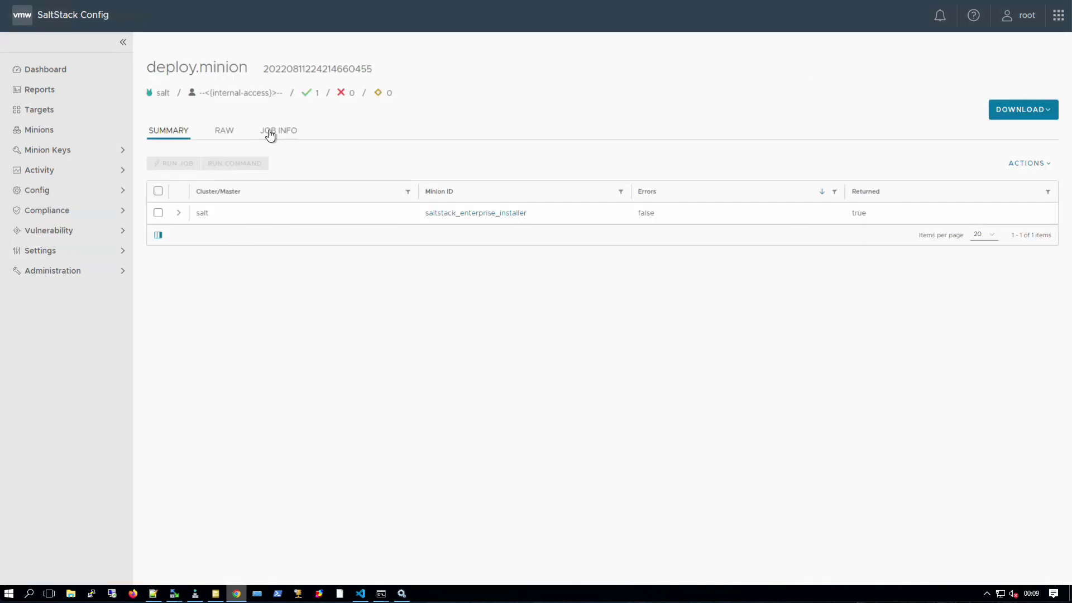
{"action": "left_click", "coordinate": [223, 133]}
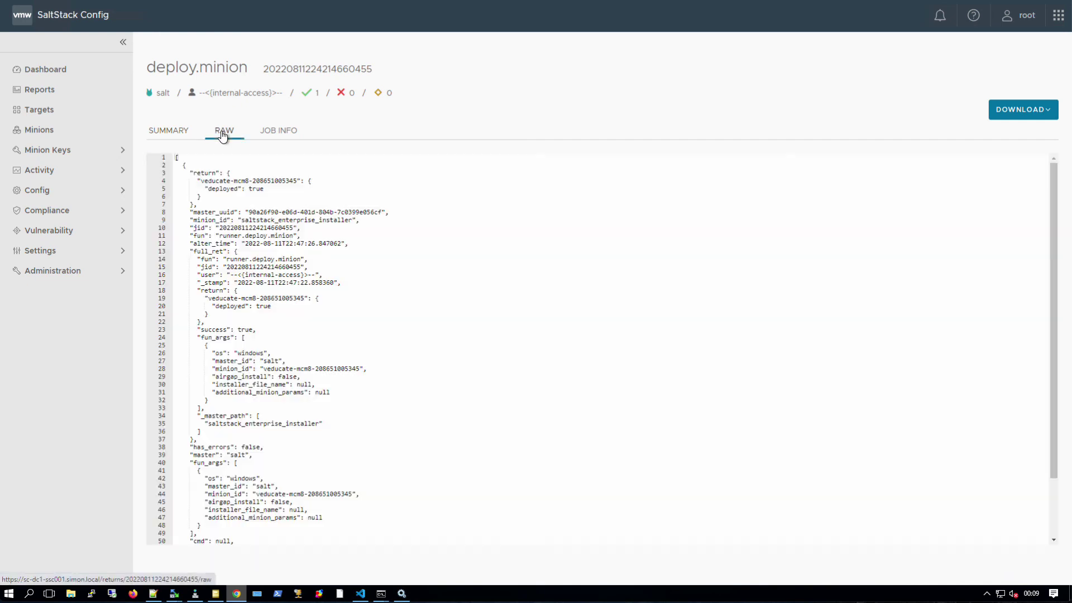
{"action": "right_click", "coordinate": [256, 374]}
{"action": "left_click", "coordinate": [280, 342]}
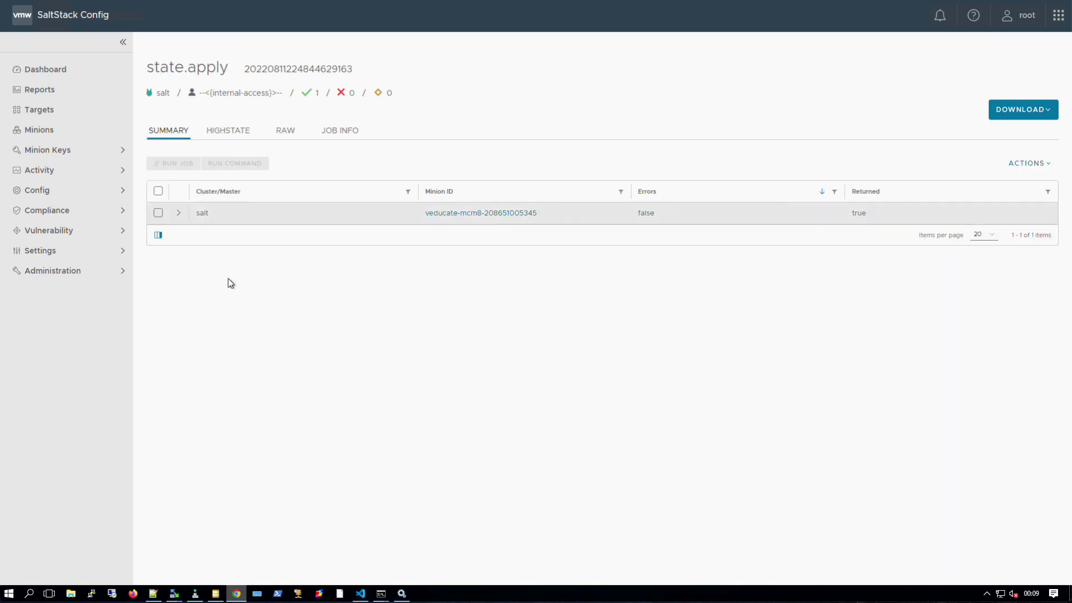
Step: Examine the state.apply job's highstate results, expanding the beacons.save and sync-modules returns, and read its raw output
{"action": "left_click", "coordinate": [219, 140]}
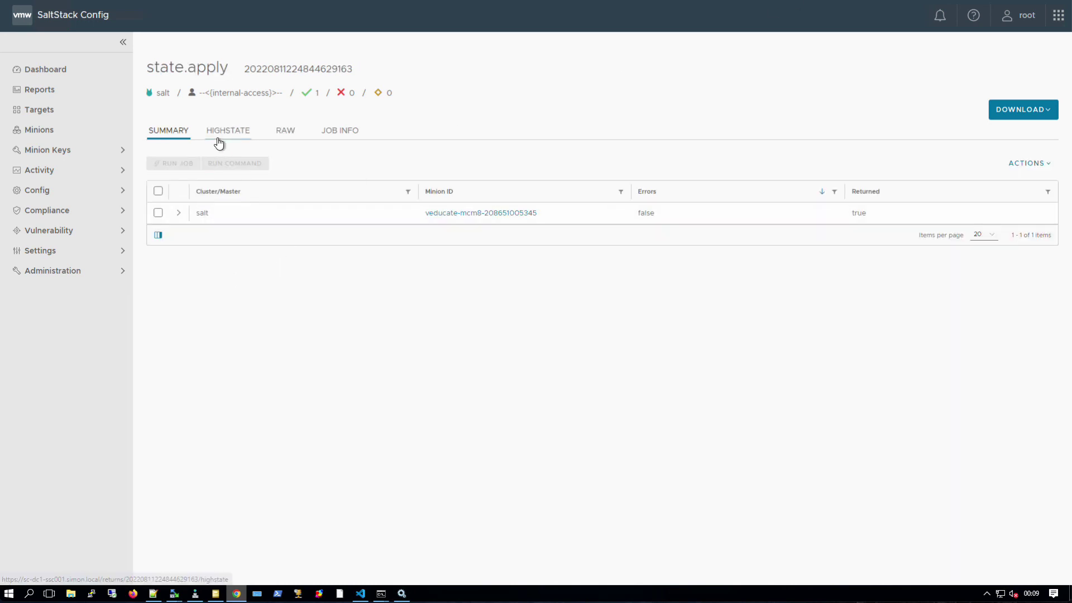
{"action": "left_click", "coordinate": [392, 218]}
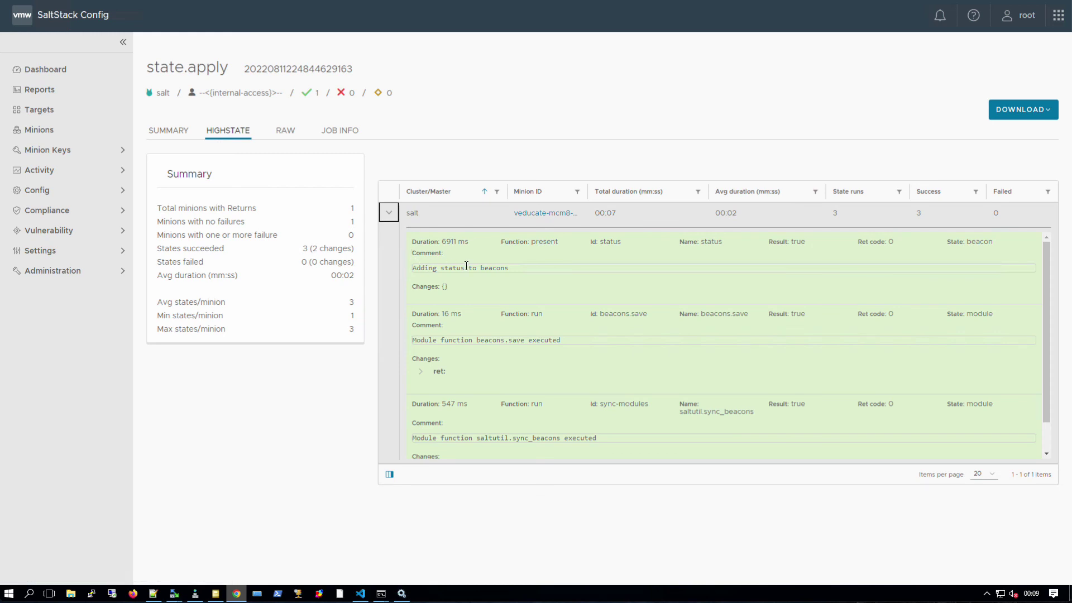
{"action": "scroll", "coordinate": [513, 262], "scroll_direction": "down", "scroll_amount": 1}
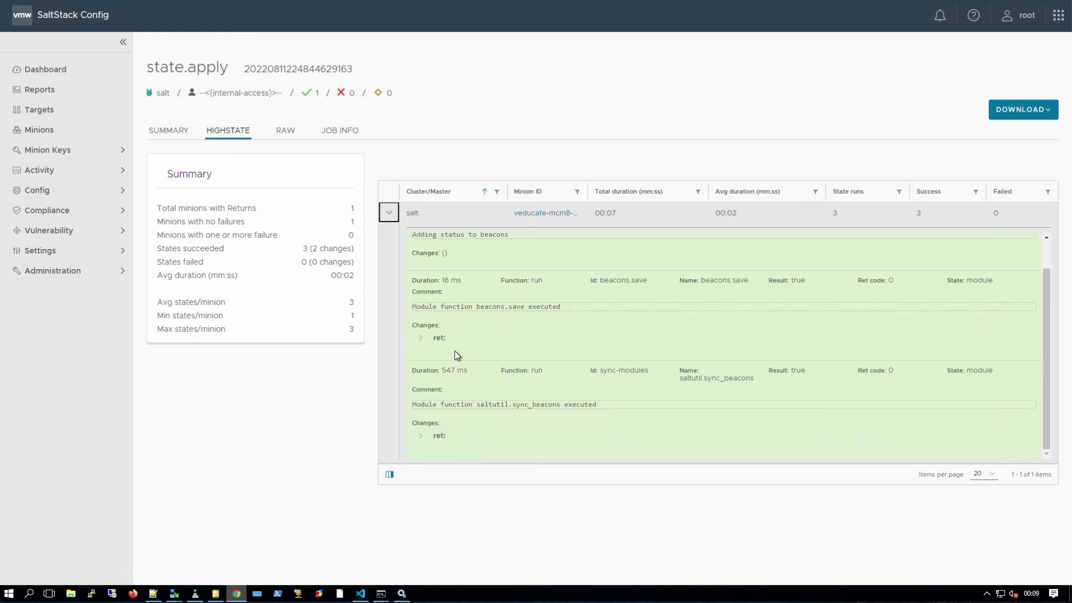
{"action": "left_click", "coordinate": [428, 341]}
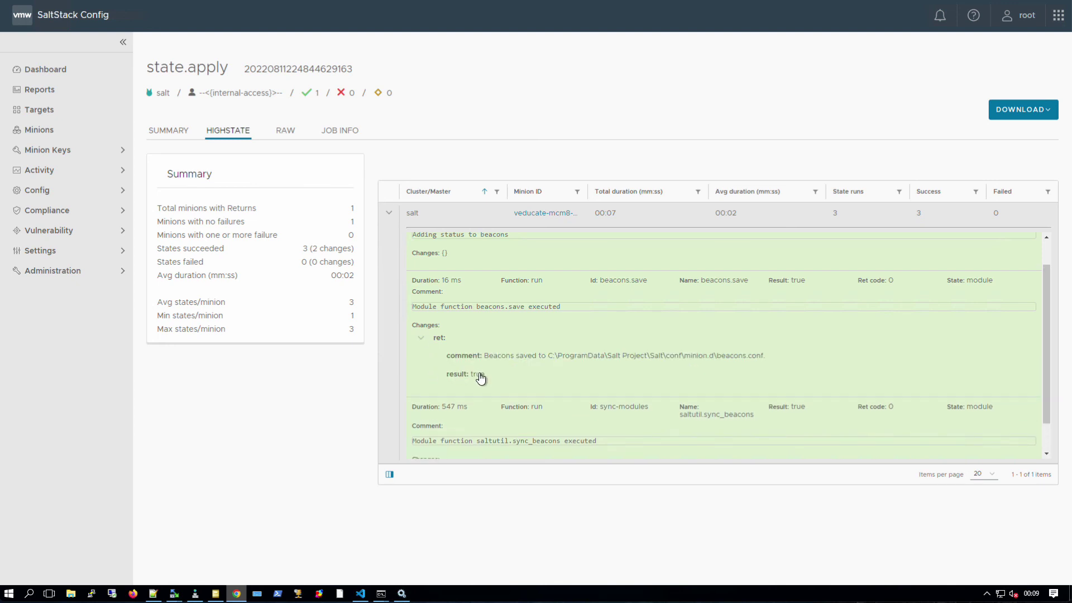
{"action": "scroll", "coordinate": [478, 381], "scroll_direction": "down", "scroll_amount": 1}
{"action": "left_click", "coordinate": [437, 434]}
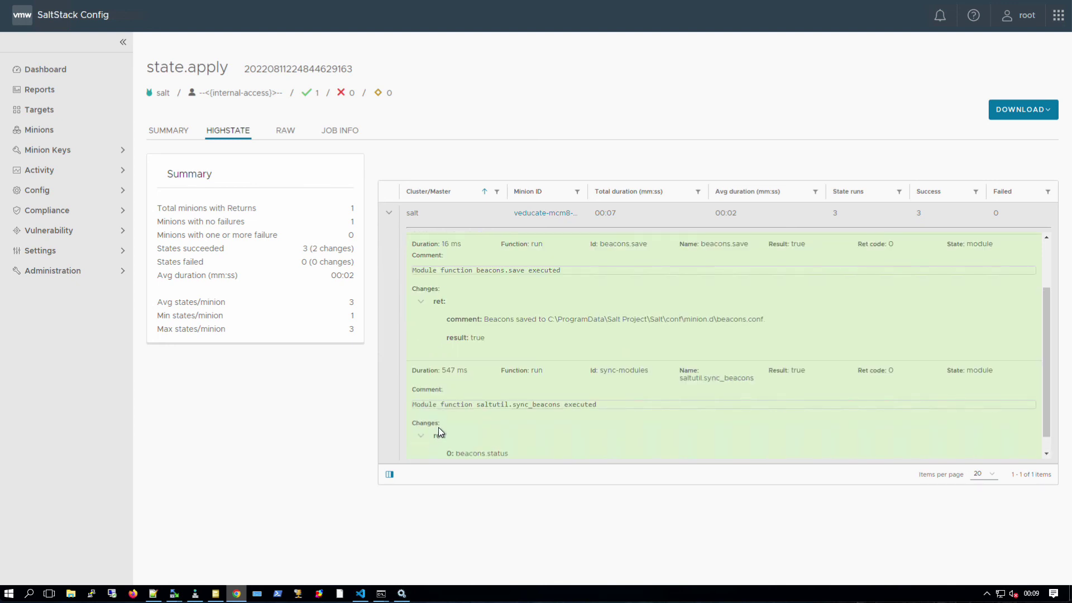
{"action": "scroll", "coordinate": [448, 425], "scroll_direction": "down", "scroll_amount": 1}
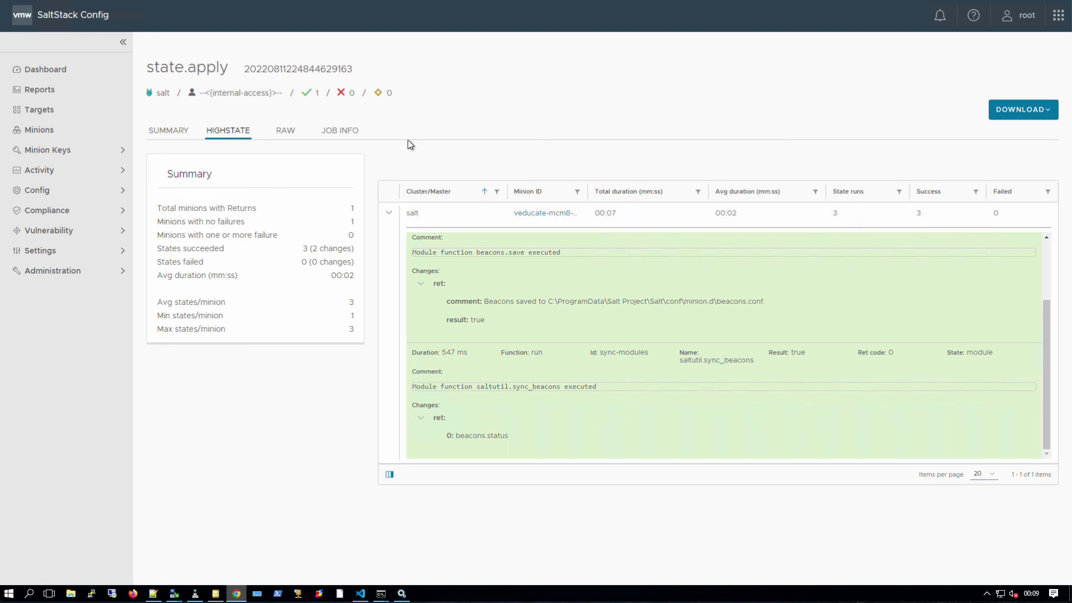
{"action": "left_click", "coordinate": [294, 133]}
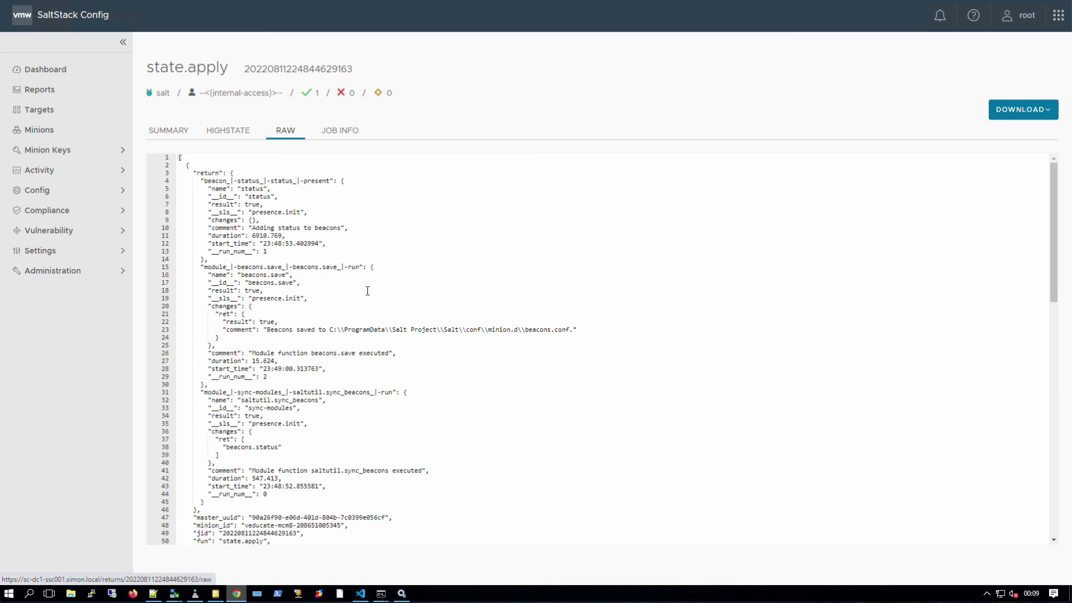
{"action": "scroll", "coordinate": [368, 291], "scroll_direction": "down", "scroll_amount": 5}
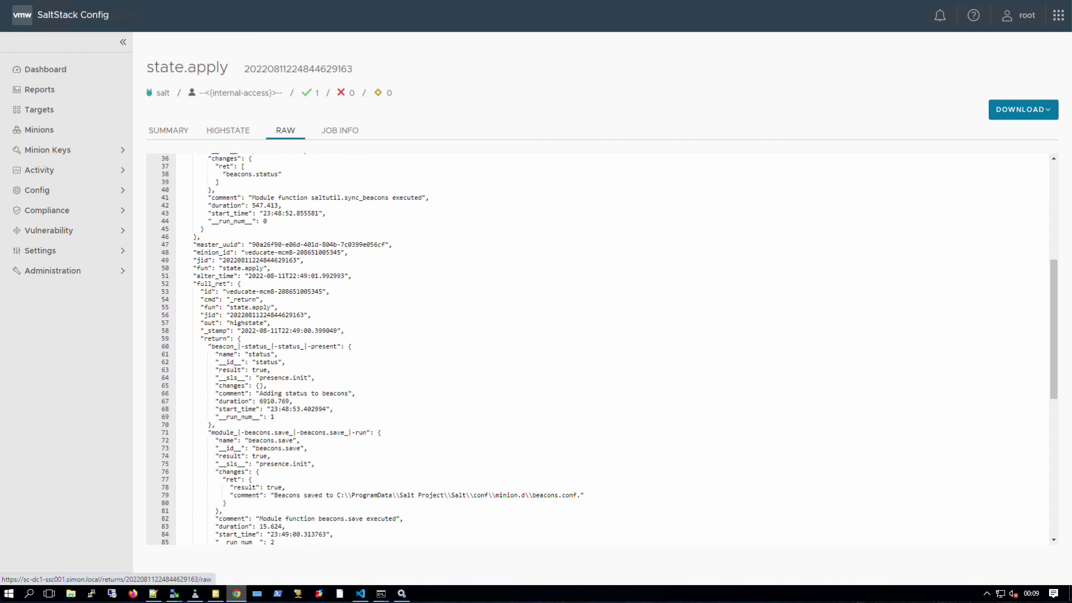
Step: Switch to vRealize Automation, open the deployment's Salt-Windows-Base cloud template, and select the Cloud_SaltStack_1 resource to view its code
{"action": "left_click", "coordinate": [302, 1]}
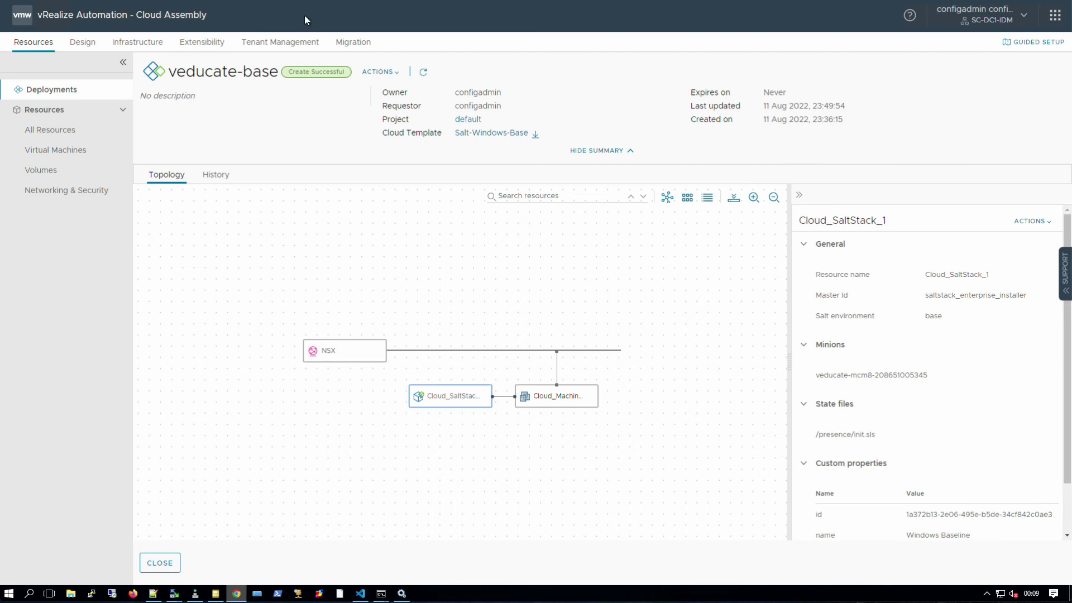
{"action": "left_click", "coordinate": [496, 134]}
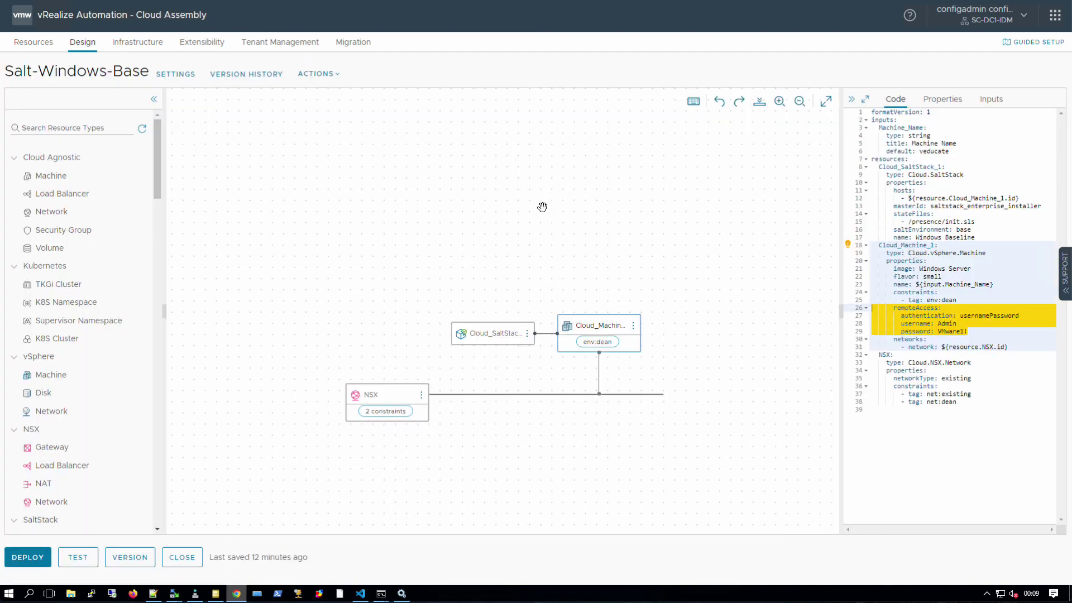
{"action": "left_click", "coordinate": [496, 341]}
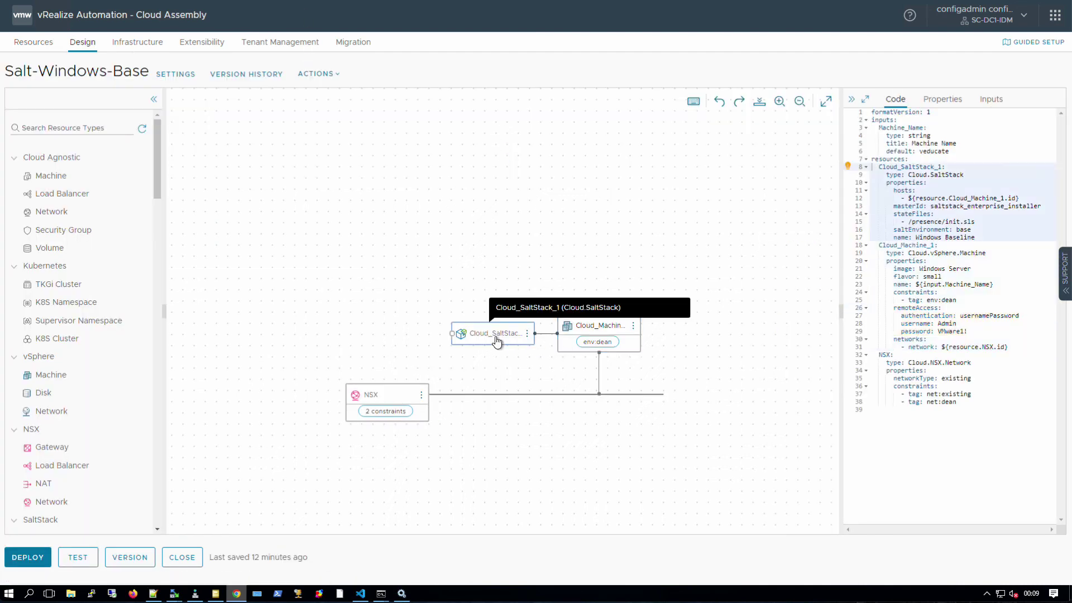